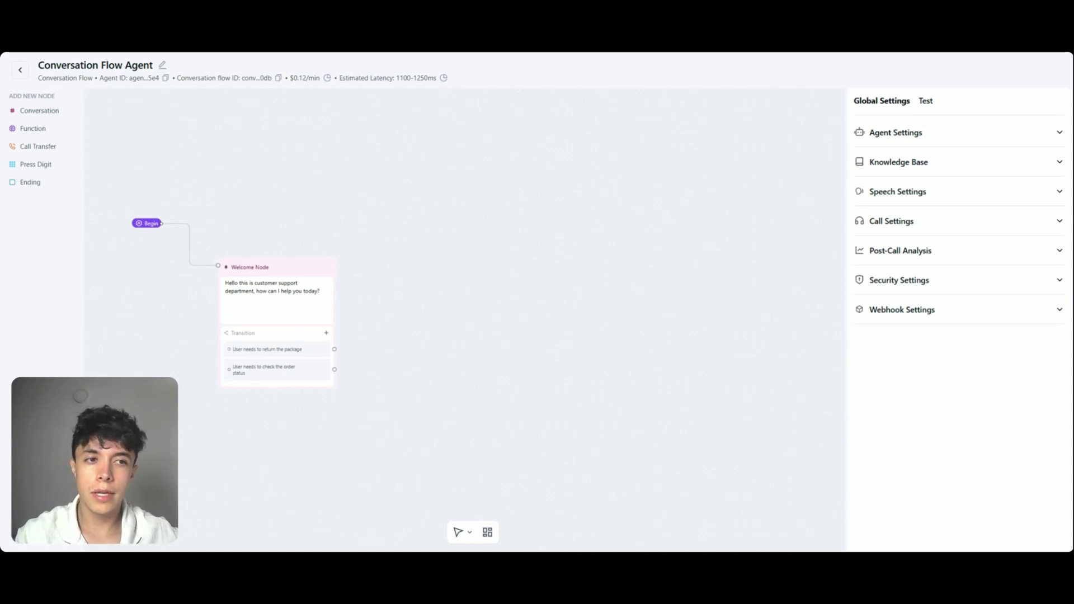
# Open the Test tab, glance at Test Audio, then start a Test LLM text chat
pyautogui.click(1056, 135)
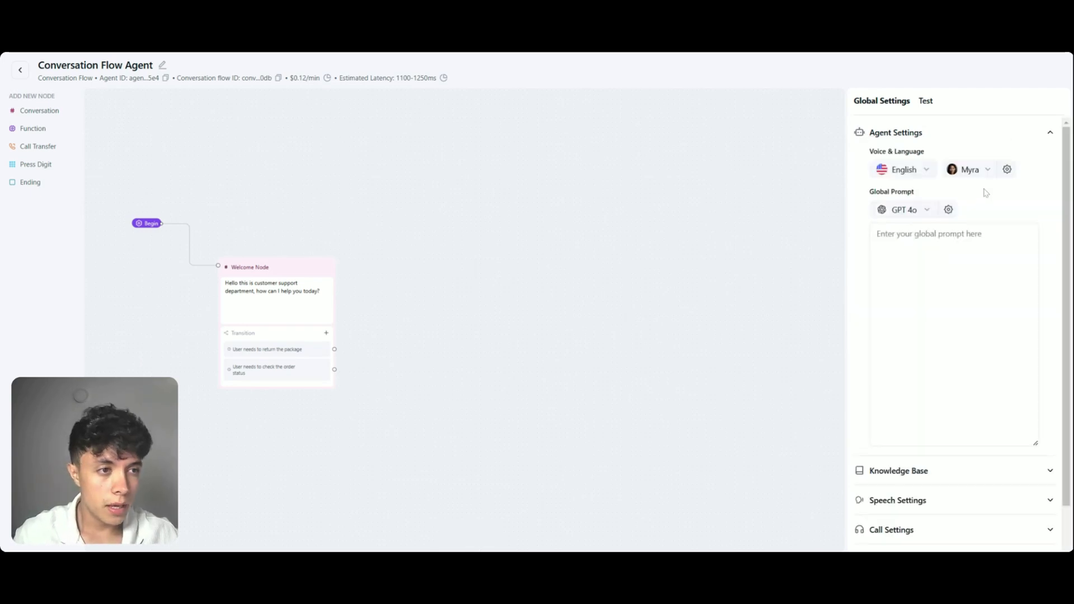
pyautogui.click(1045, 134)
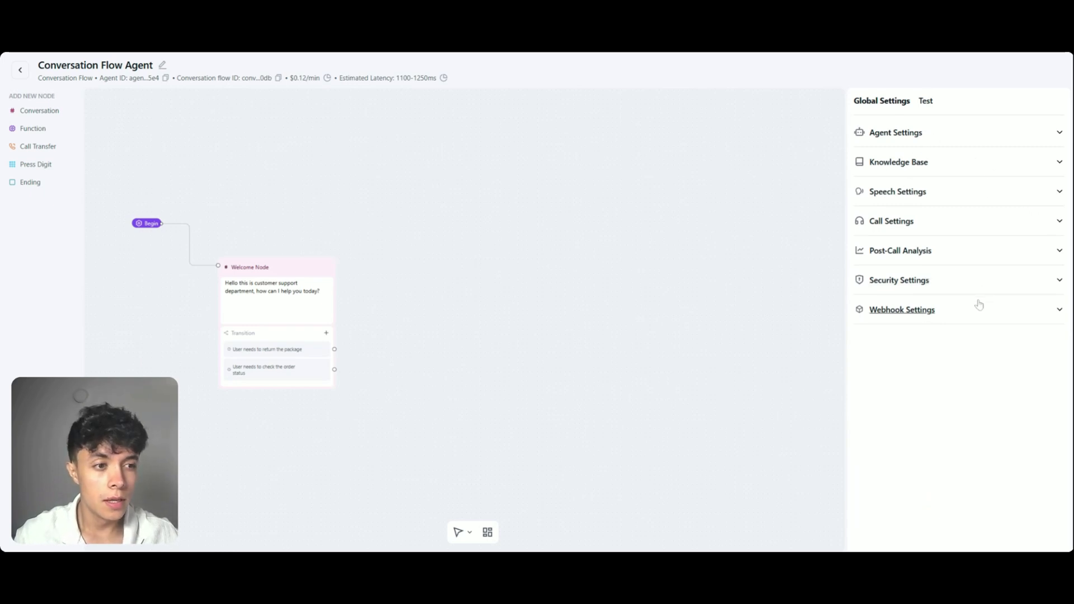
pyautogui.click(927, 103)
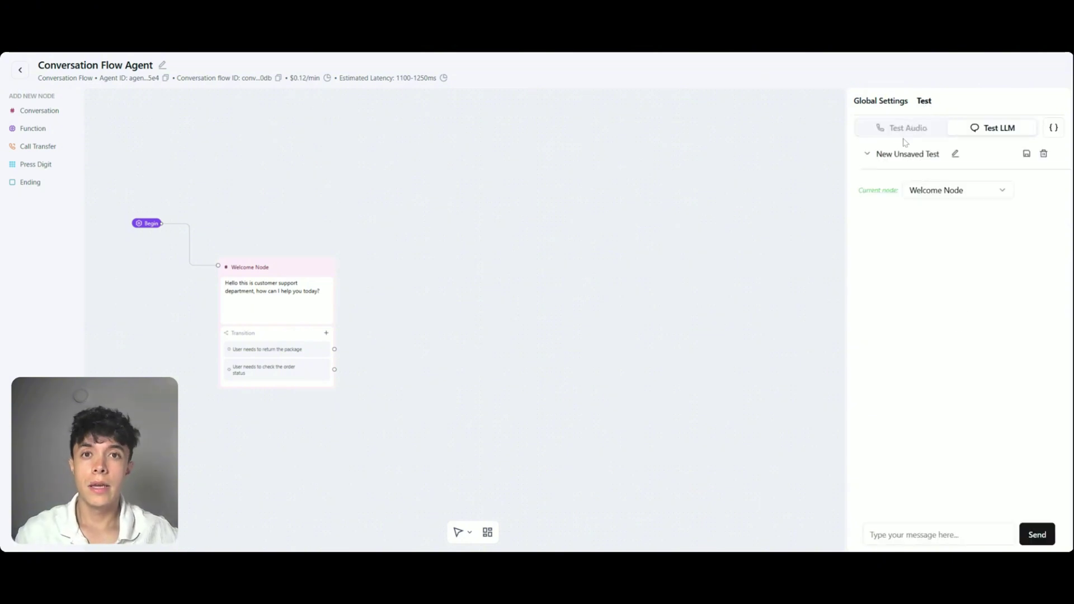
pyautogui.click(908, 132)
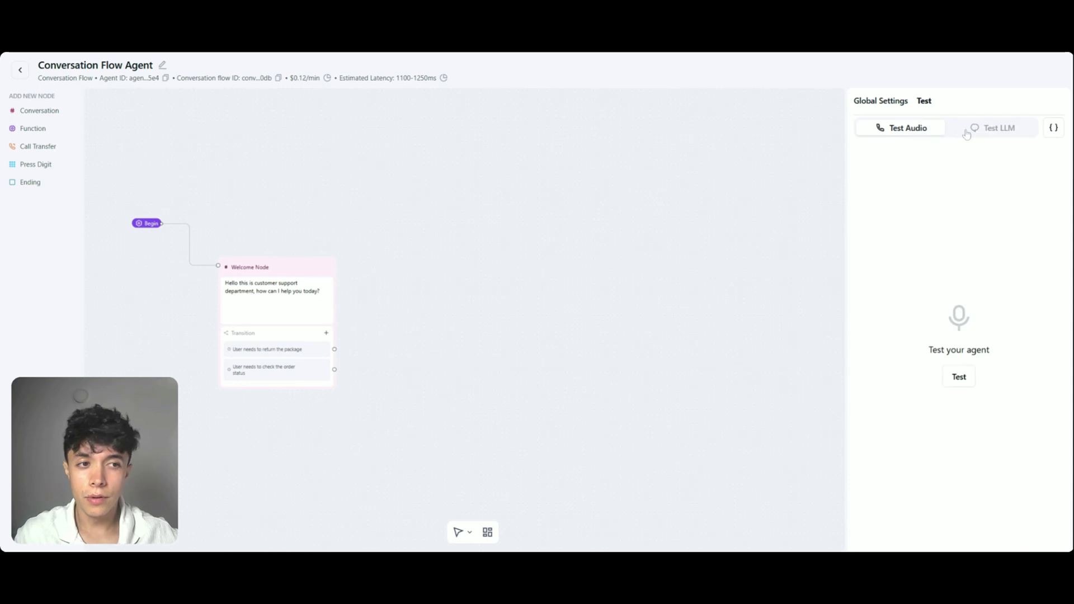
pyautogui.click(973, 131)
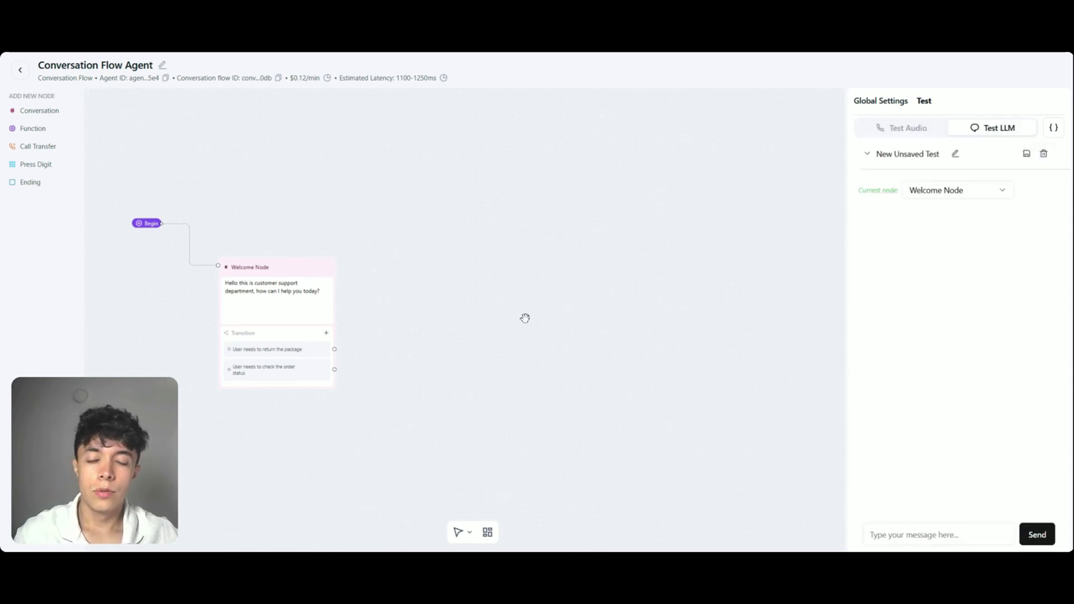
pyautogui.scroll(2, 503, 310)
# Back on Global Settings, move the Welcome Node up and right of Begin
pyautogui.click(543, 249)
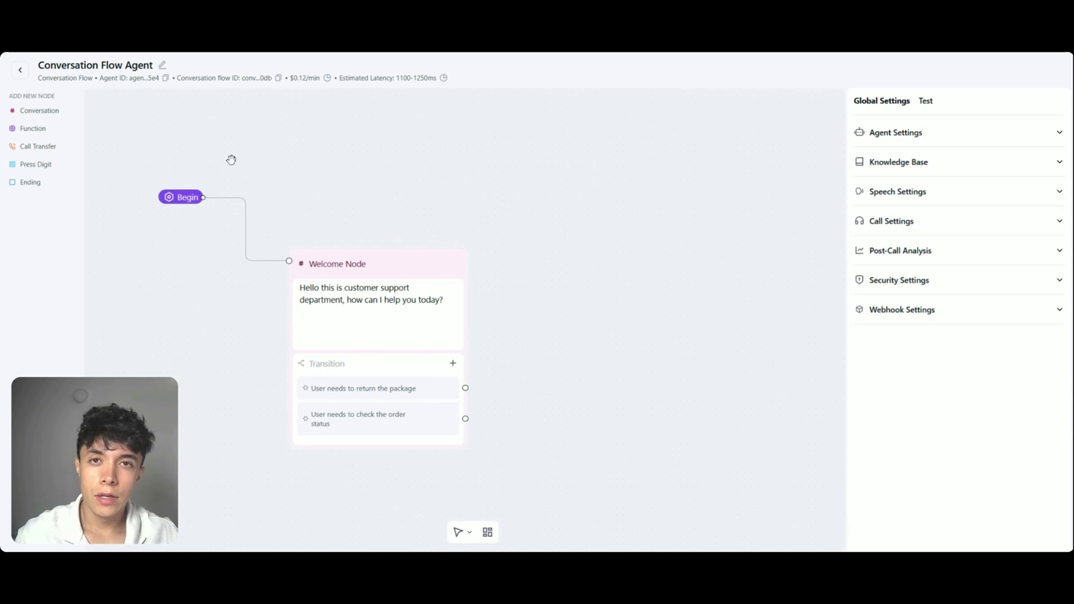
pyautogui.scroll(1, 353, 183)
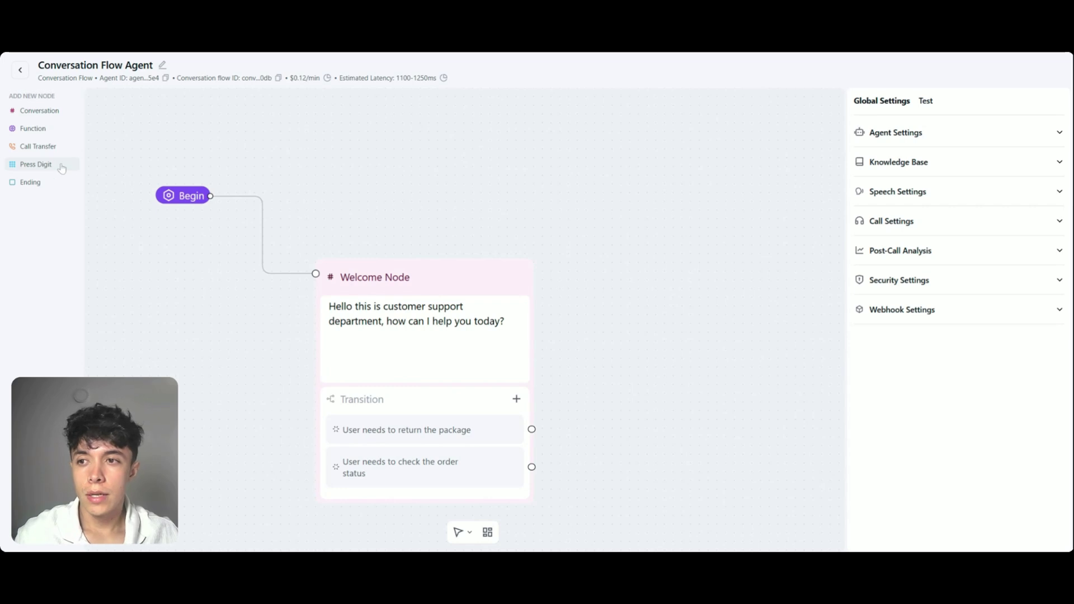
pyautogui.hscroll(1, 577, 239)
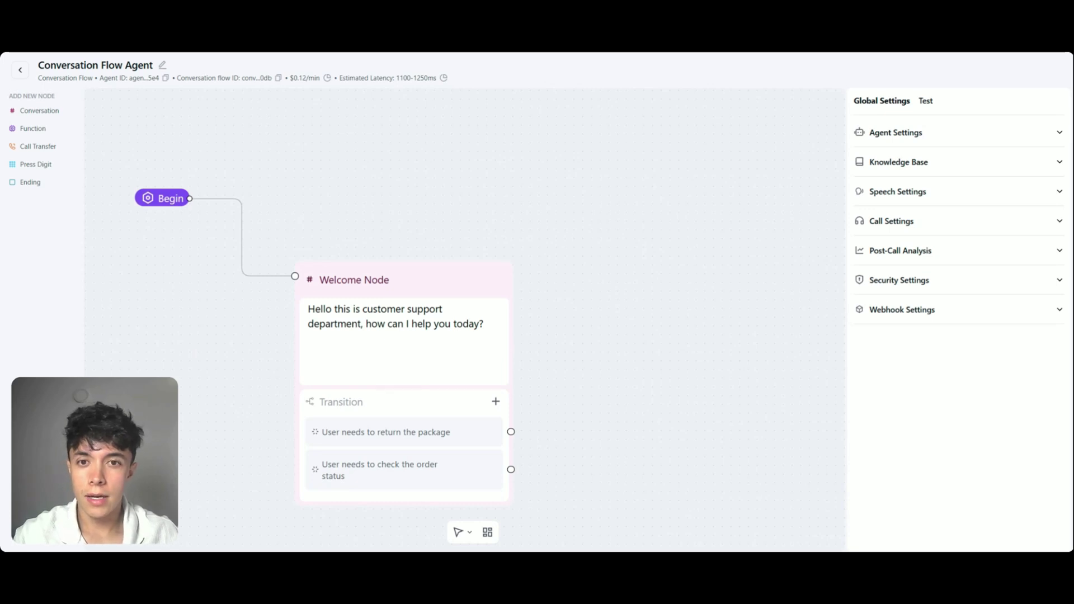
pyautogui.moveTo(516, 241); pyautogui.dragTo(514, 204)
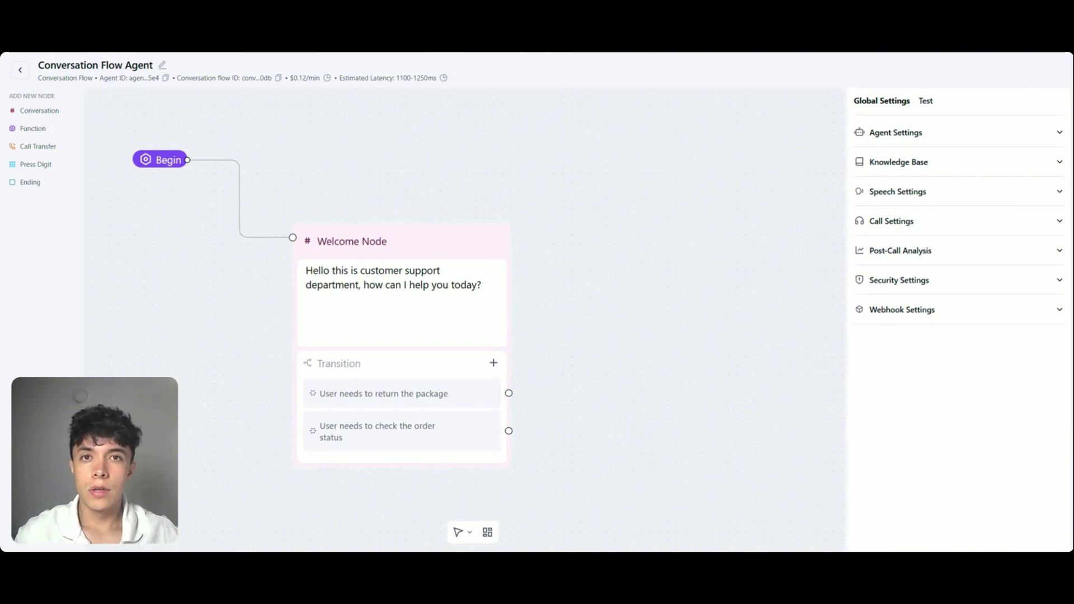
pyautogui.moveTo(448, 245); pyautogui.dragTo(483, 204)
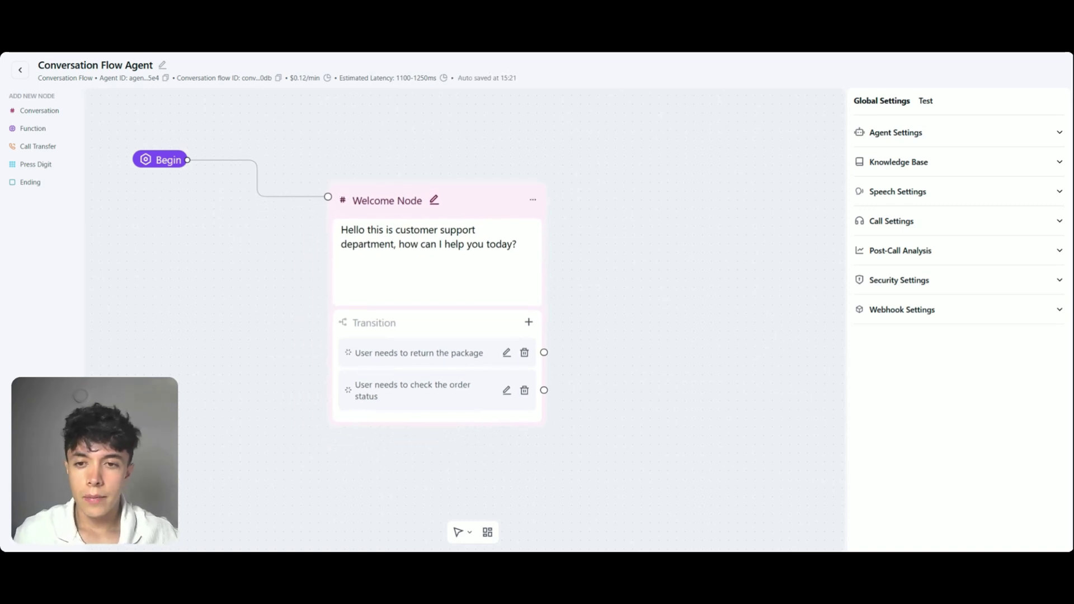
# Delete the Welcome Node's return-the-package and check-order-status transitions, keeping its static sentence
pyautogui.click(459, 200)
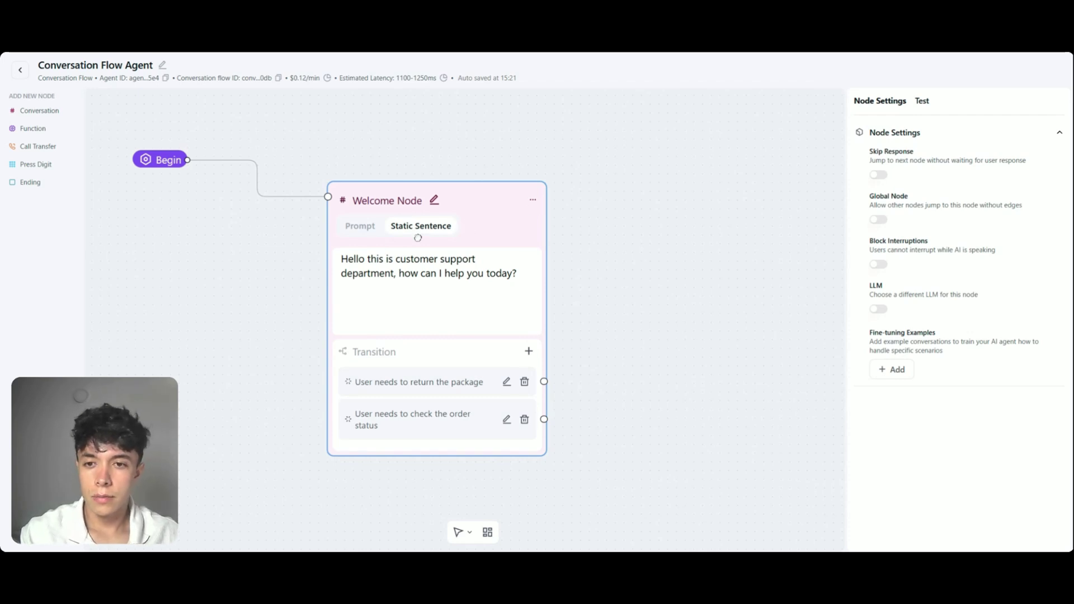
pyautogui.click(369, 227)
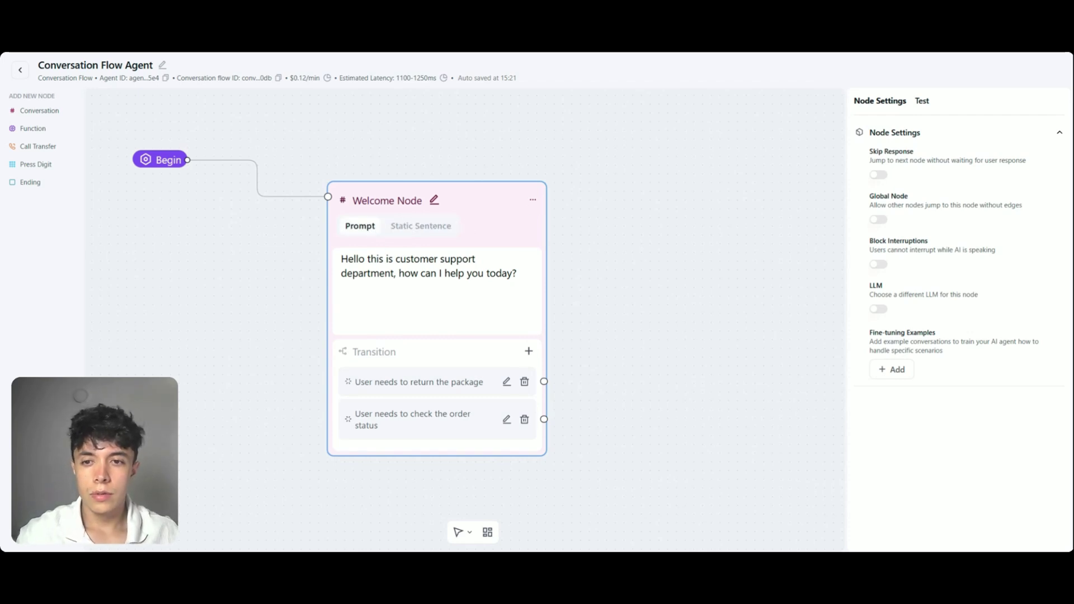
pyautogui.click(437, 227)
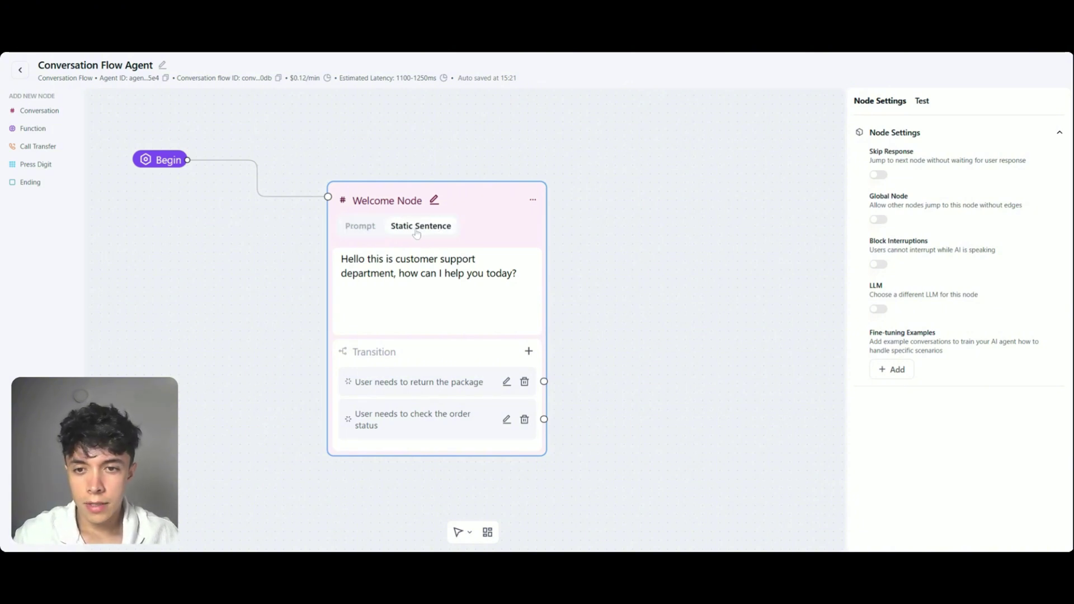
pyautogui.moveTo(342, 259); pyautogui.dragTo(367, 235)
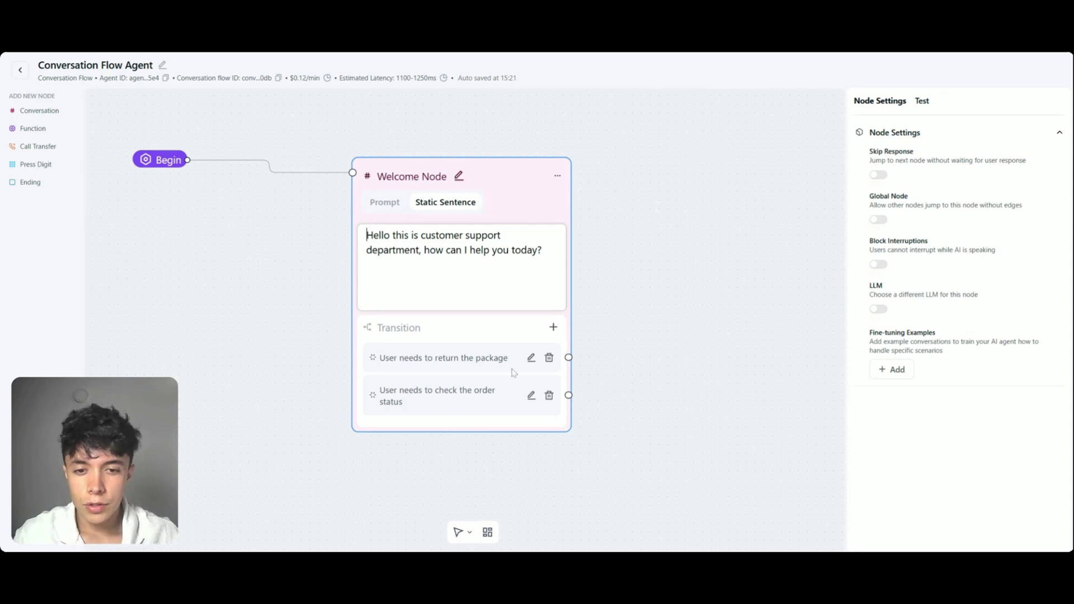
pyautogui.click(548, 360)
pyautogui.click(548, 364)
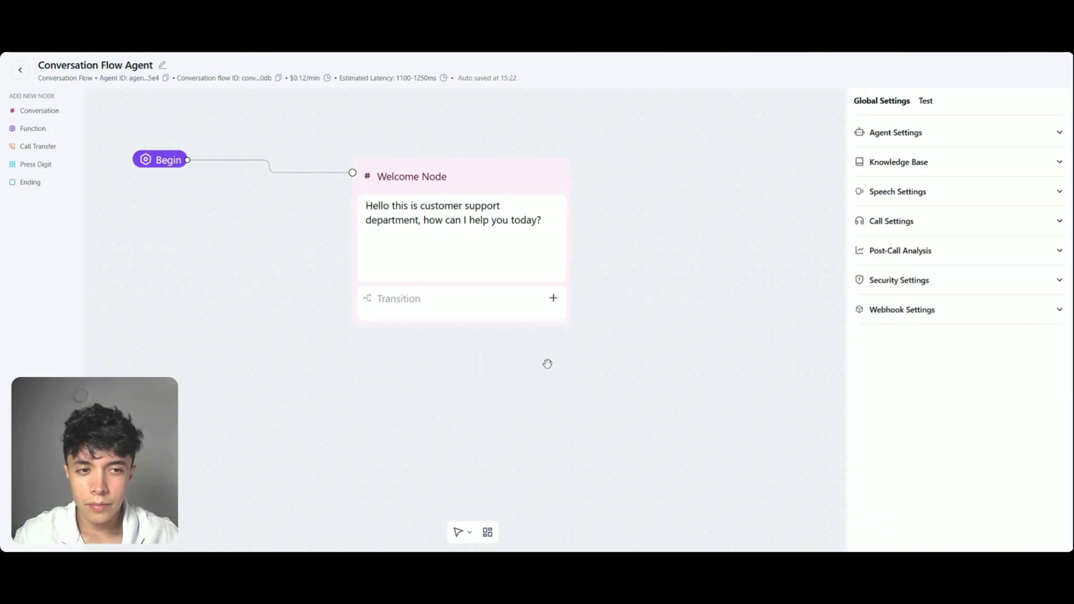
# Add a new transition condition to the Welcome Node and select its placeholder text for editing
pyautogui.scroll(-2, 597, 326)
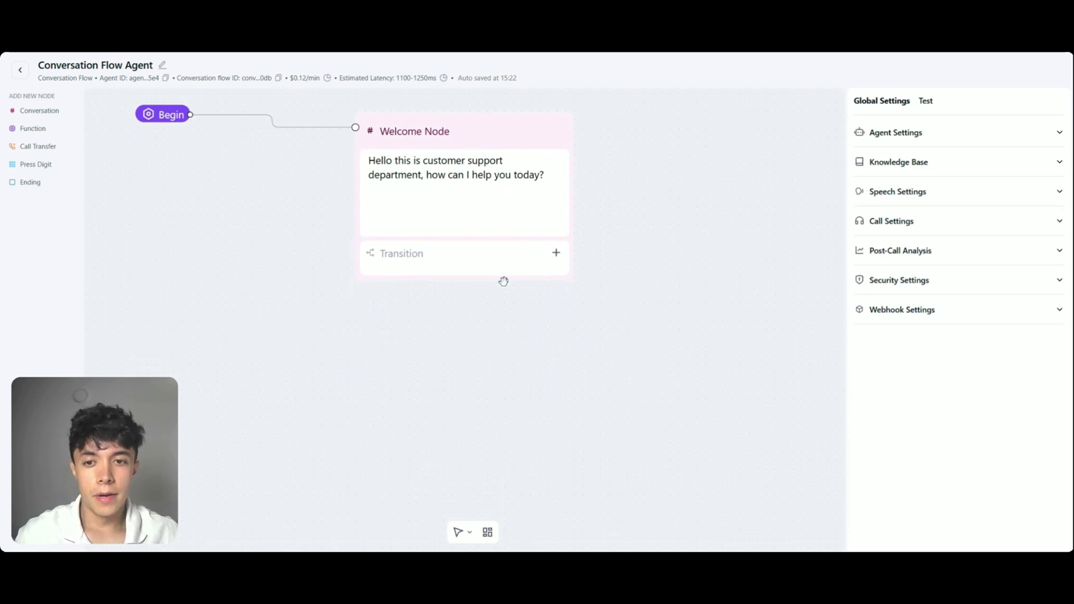
pyautogui.click(555, 253)
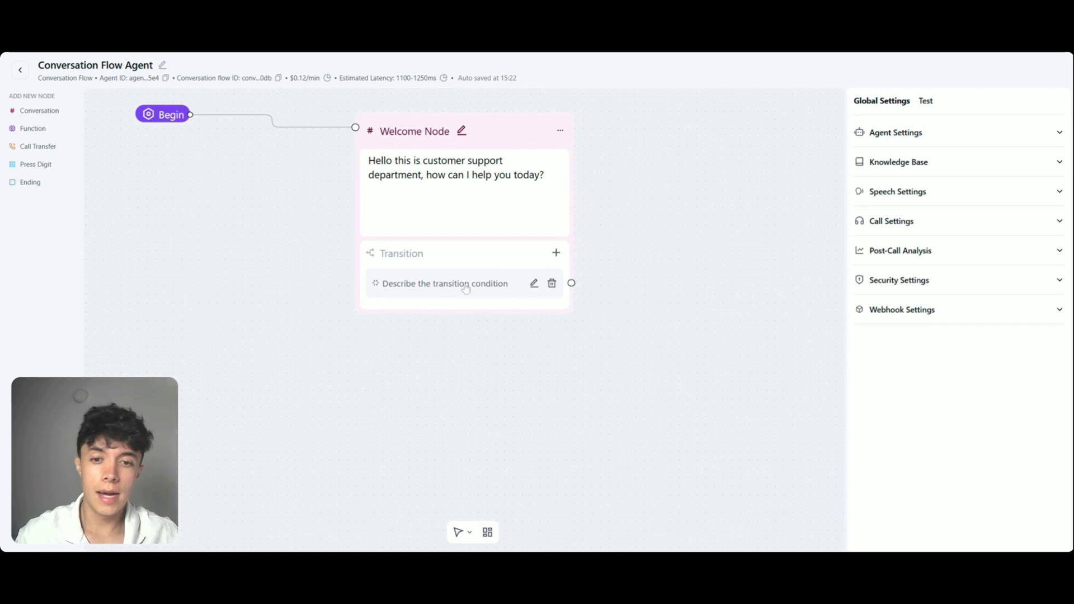
pyautogui.click(399, 289)
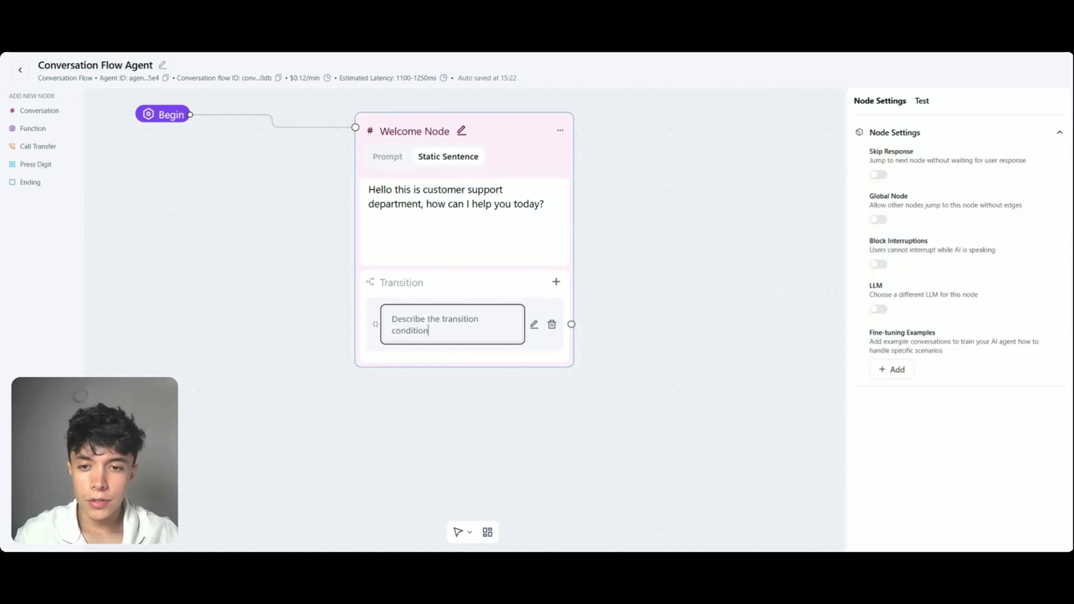
pyautogui.moveTo(428, 330); pyautogui.dragTo(391, 319)
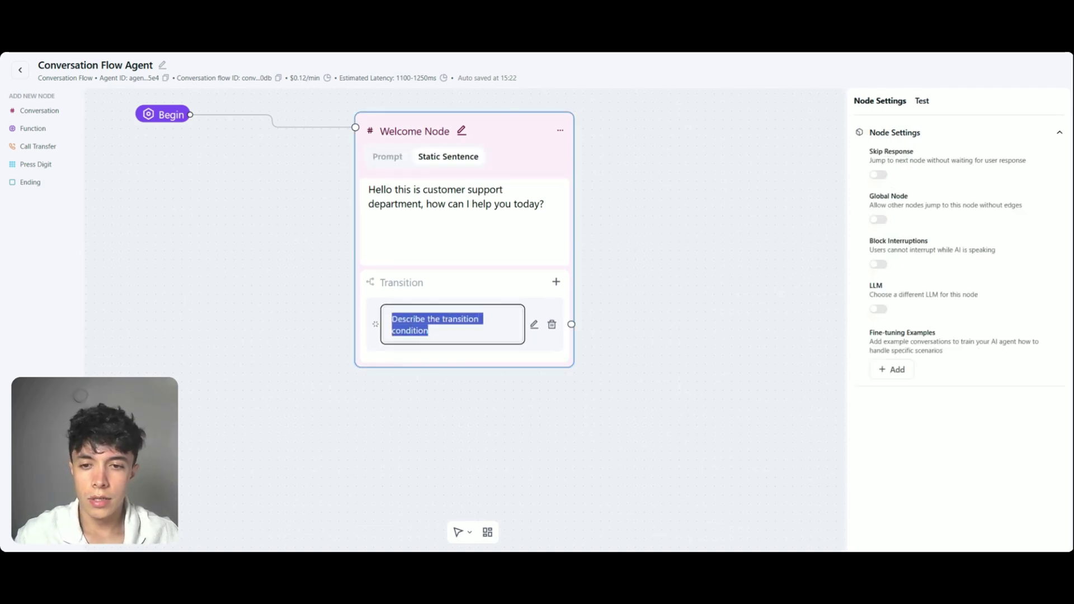
pyautogui.click(506, 364)
pyautogui.doubleClick(433, 318)
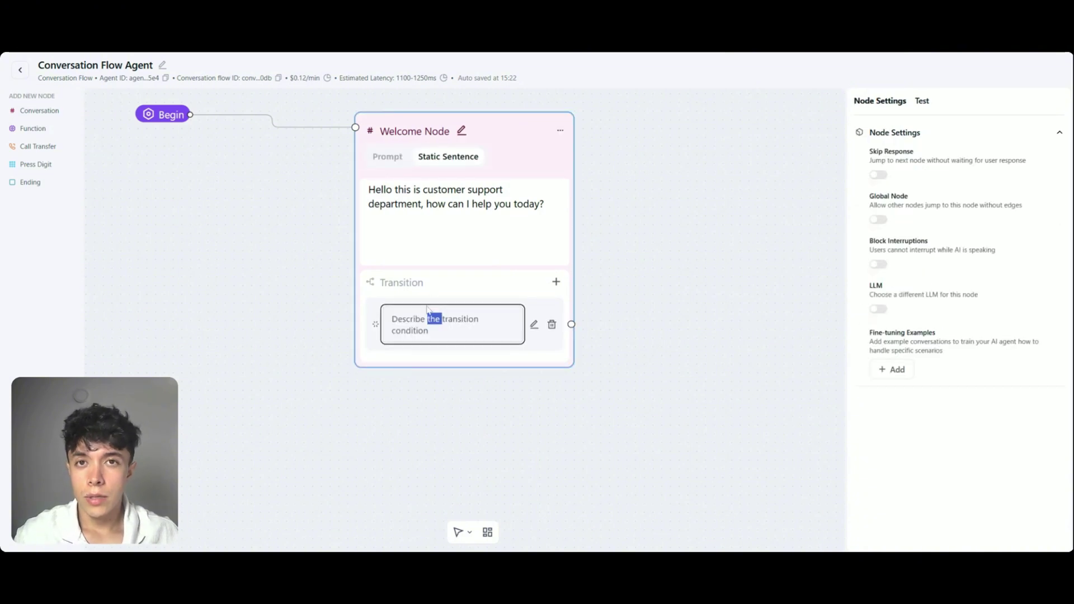
pyautogui.tripleClick(433, 319)
pyautogui.click(447, 331)
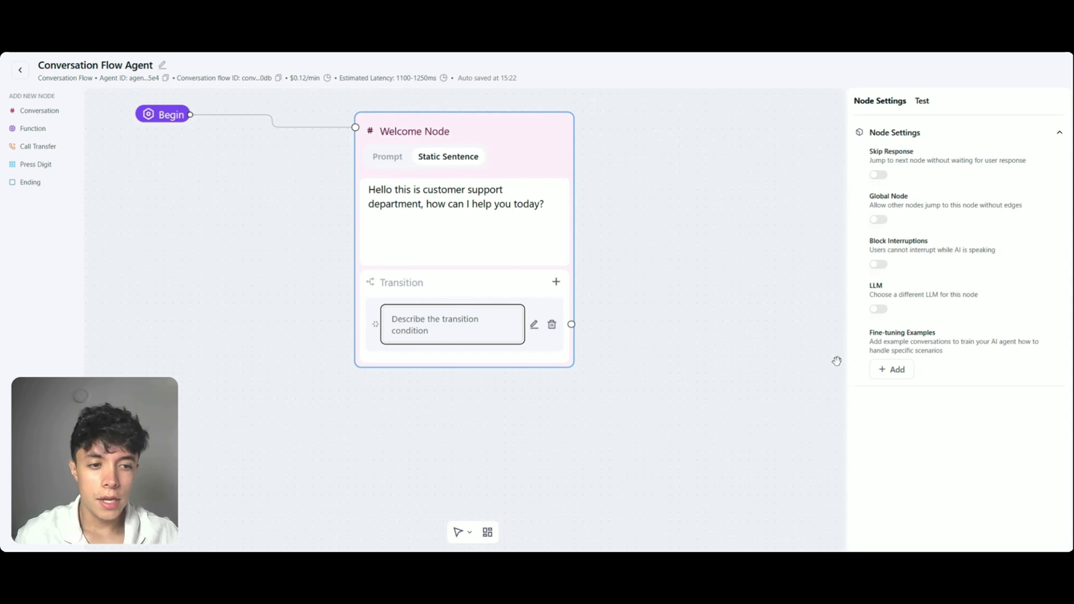
pyautogui.click(892, 369)
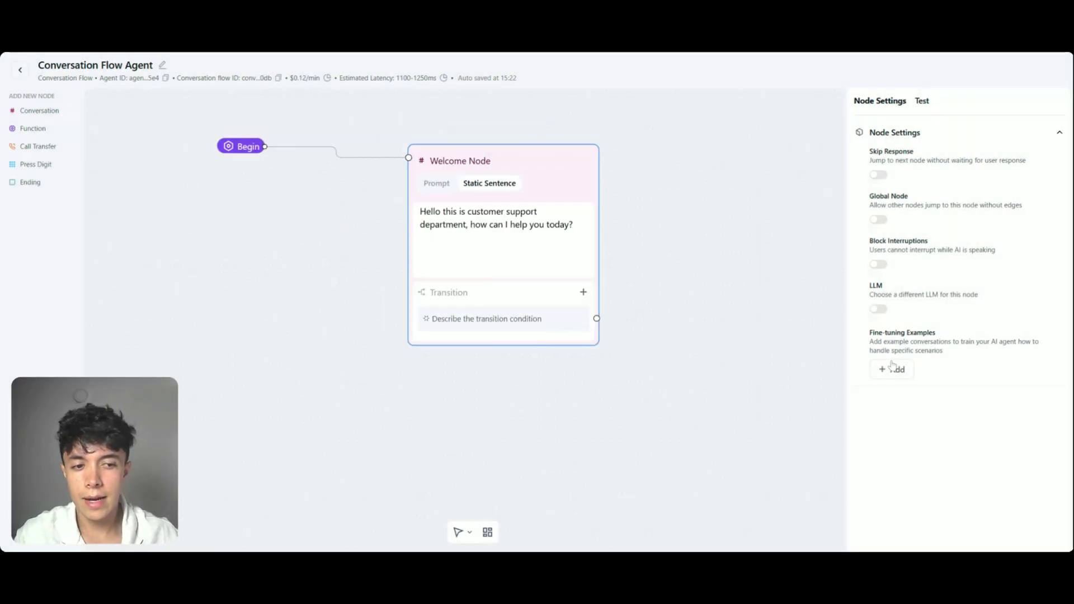
pyautogui.click(893, 368)
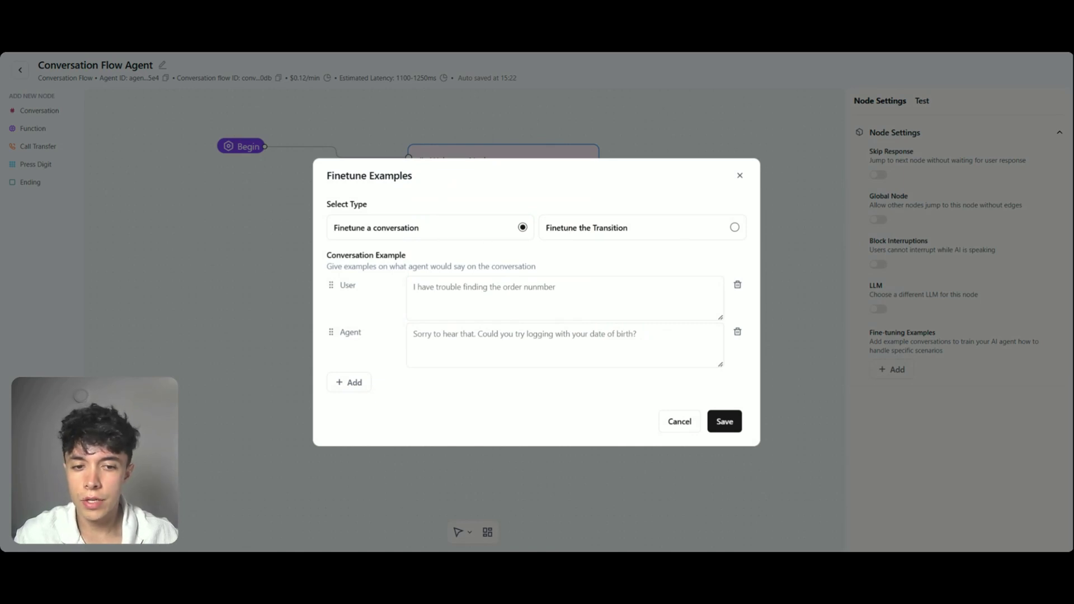
pyautogui.click(724, 425)
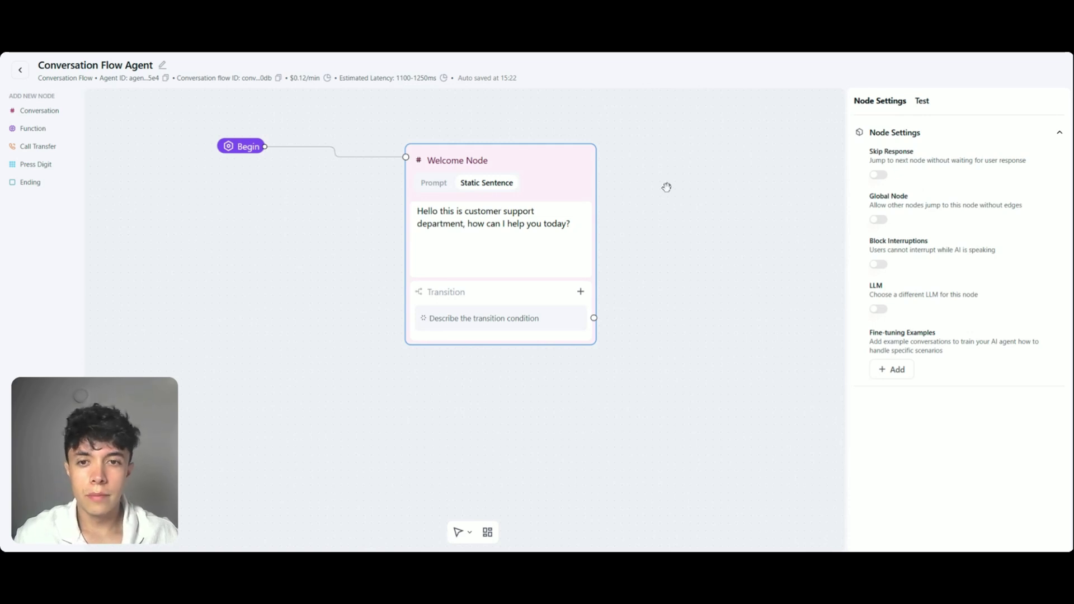
# Align the Welcome Node with Begin and add a Conversation node with the pasted refund-reason prompt
pyautogui.moveTo(559, 149); pyautogui.dragTo(552, 138)
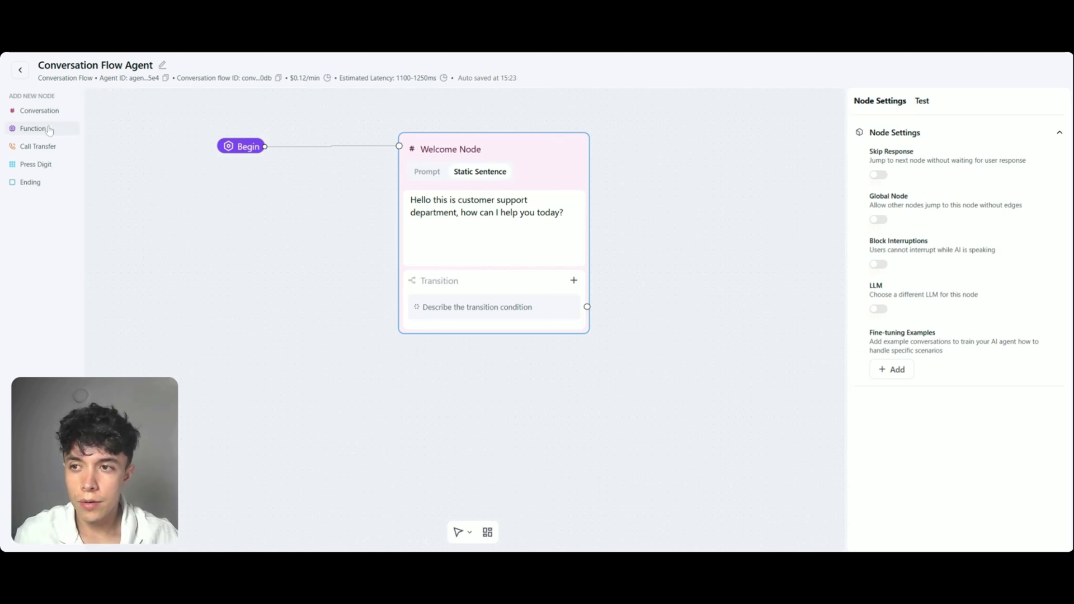
pyautogui.click(39, 110)
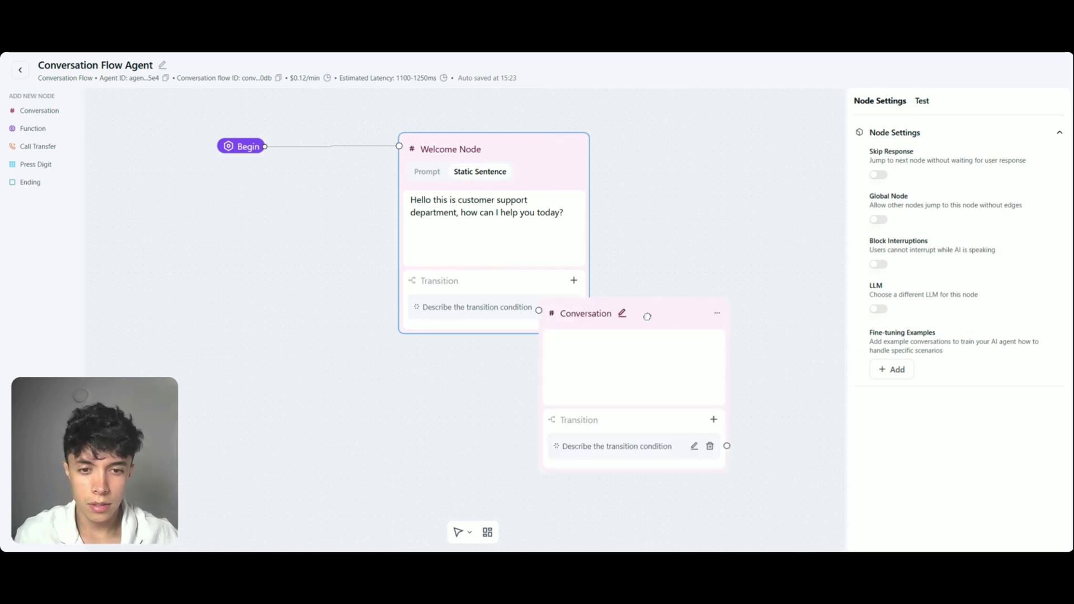
pyautogui.moveTo(643, 314); pyautogui.dragTo(536, 378)
pyautogui.click(40, 110)
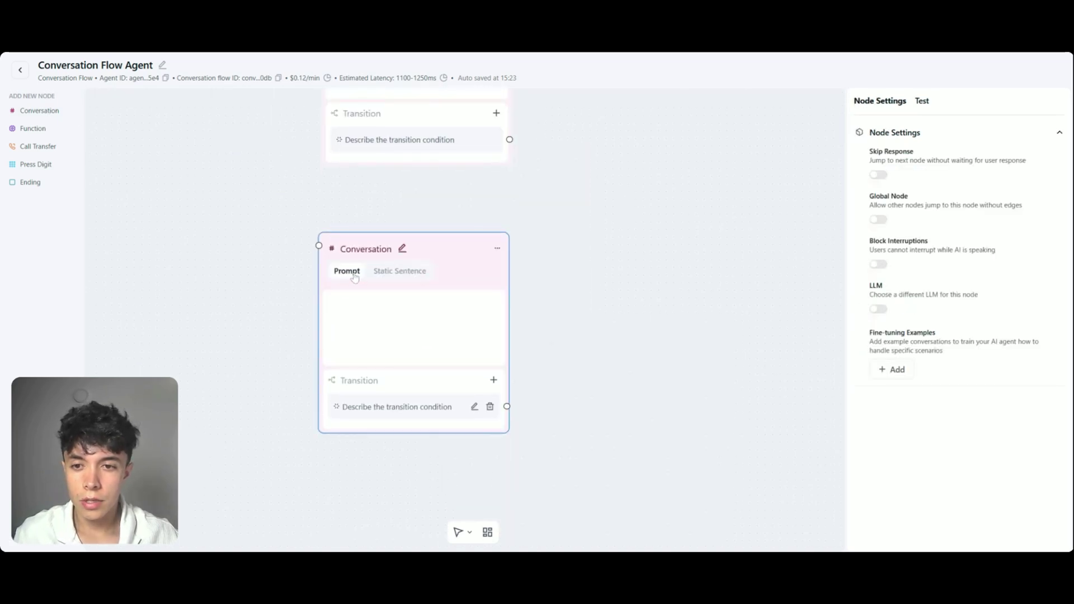
pyautogui.click(340, 289)
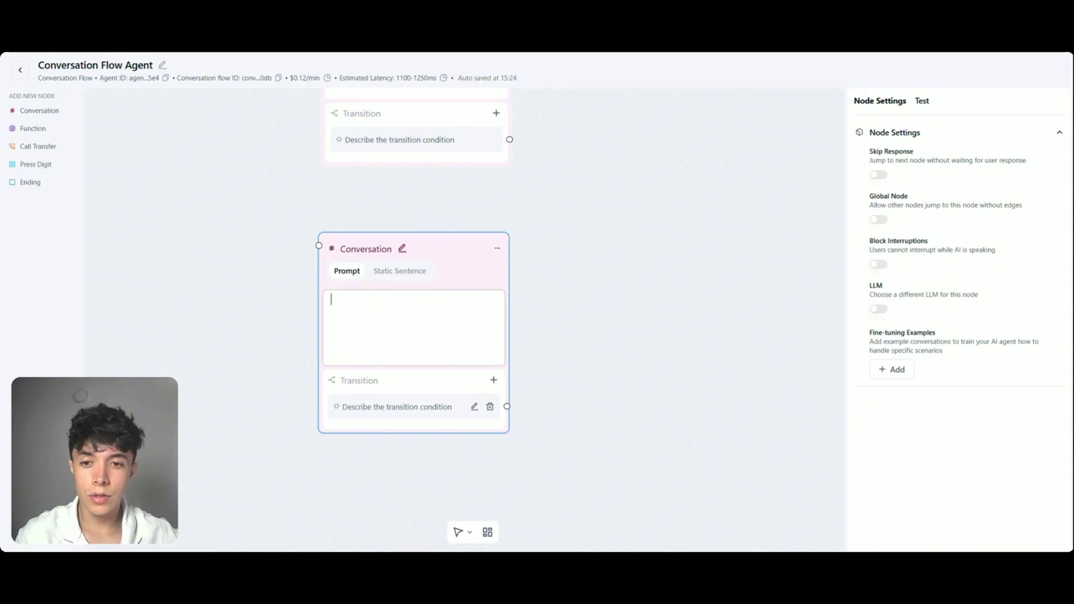
pyautogui.write('Ask user what is the reason for their refund request.')
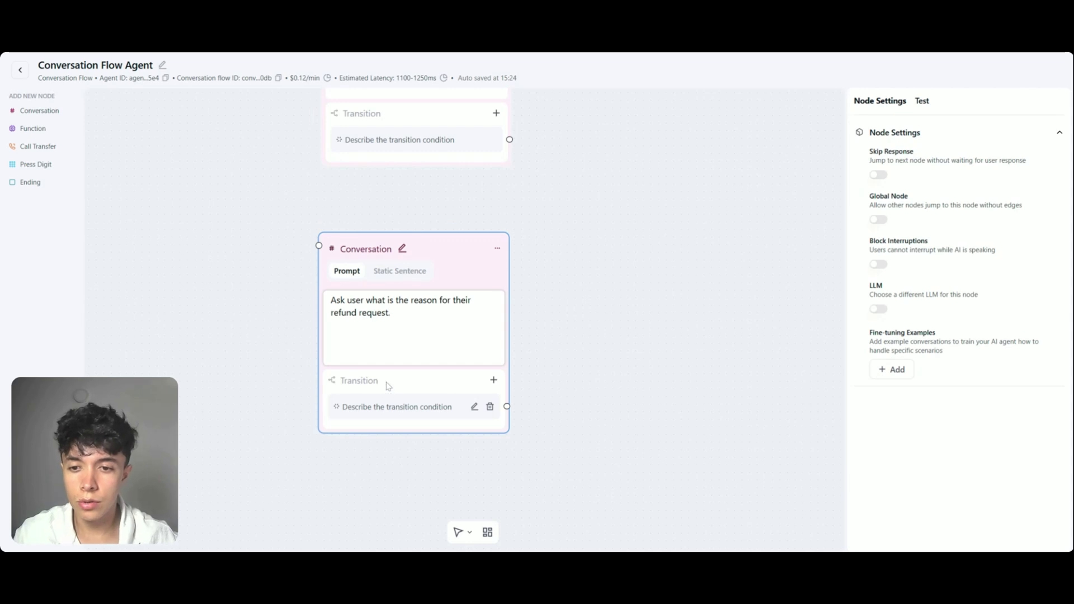
# Add transitions 'If the refund is reasonable' and 'If the refund is not reasonable', then drag in a blank Conversation node
pyautogui.click(432, 407)
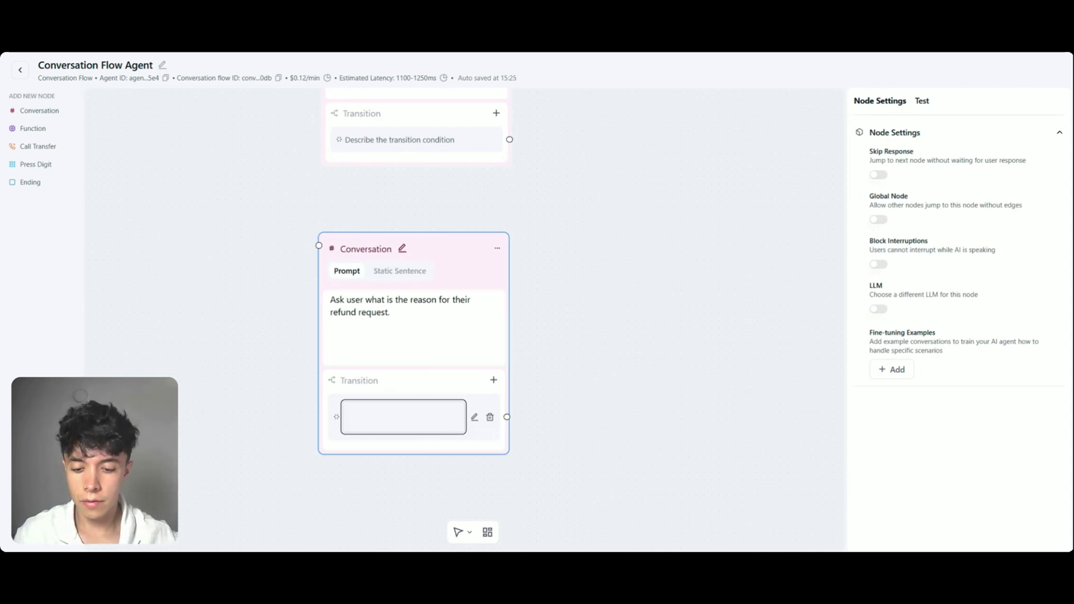
pyautogui.write('If the refund is reasonable')
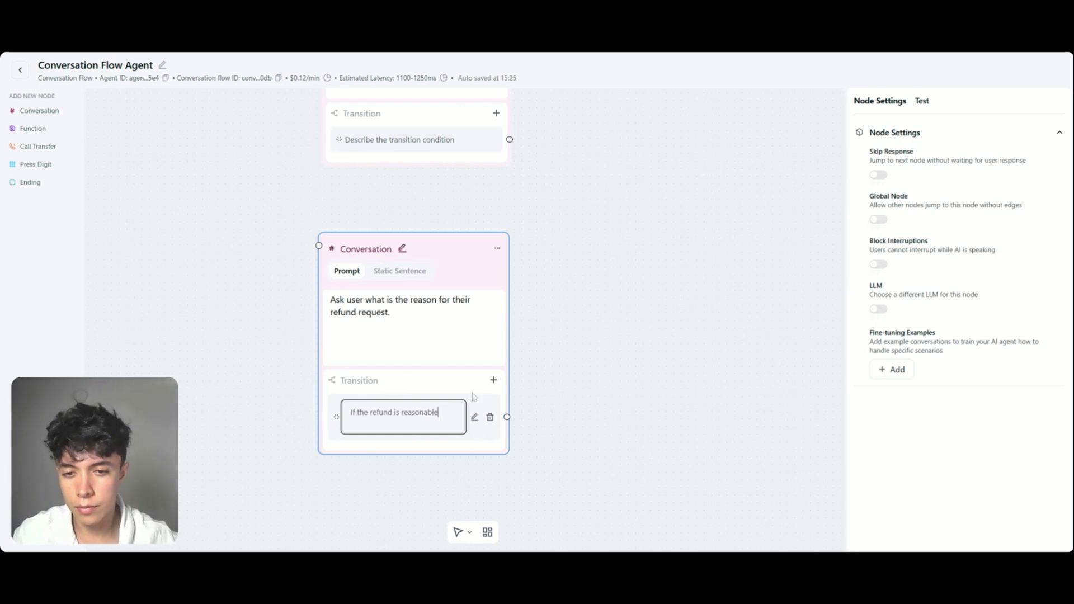
pyautogui.click(495, 383)
pyautogui.click(435, 413)
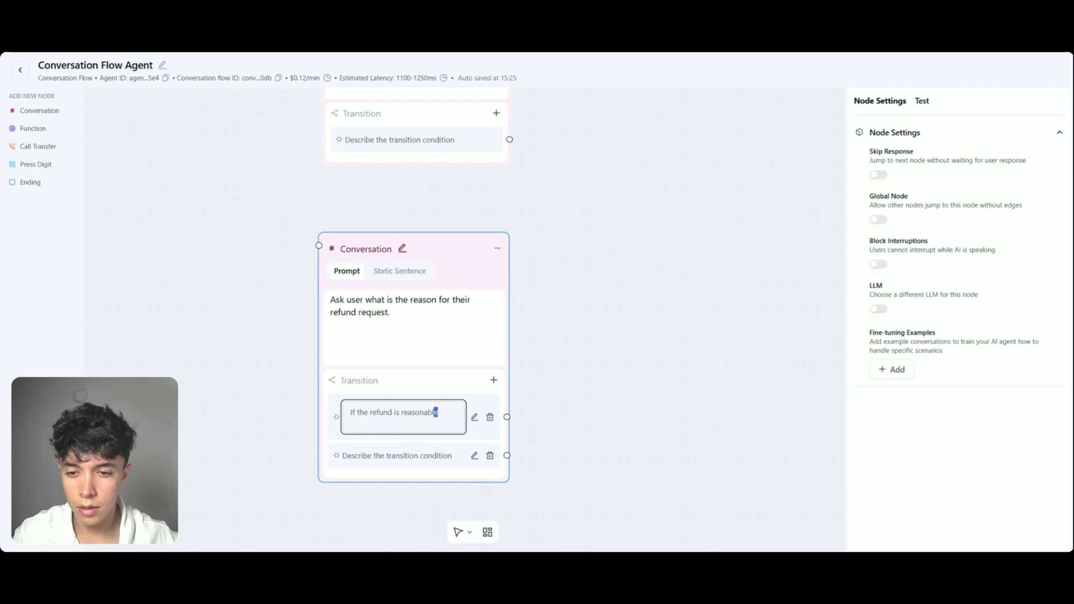
pyautogui.moveTo(435, 412); pyautogui.dragTo(344, 414)
pyautogui.click(403, 457)
pyautogui.click(426, 443)
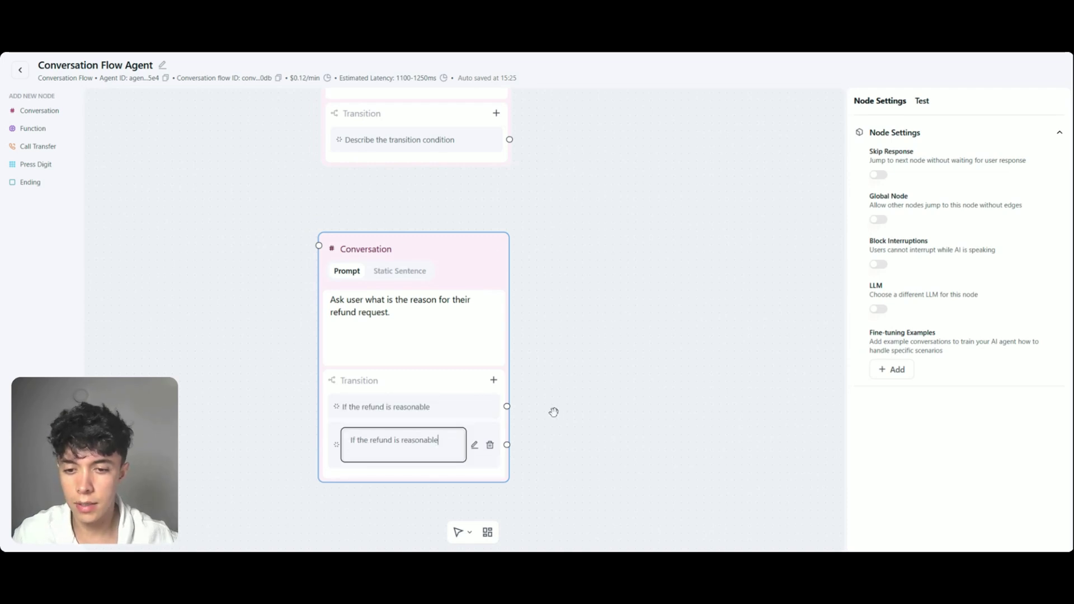
pyautogui.write('not')
pyautogui.click(549, 348)
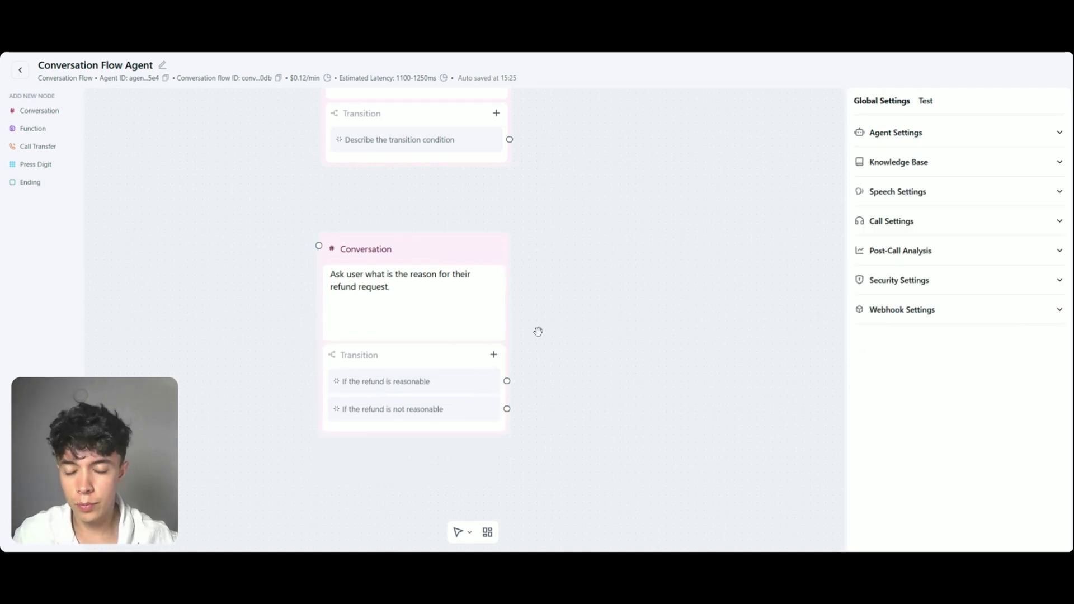
pyautogui.hscroll(5, 538, 332)
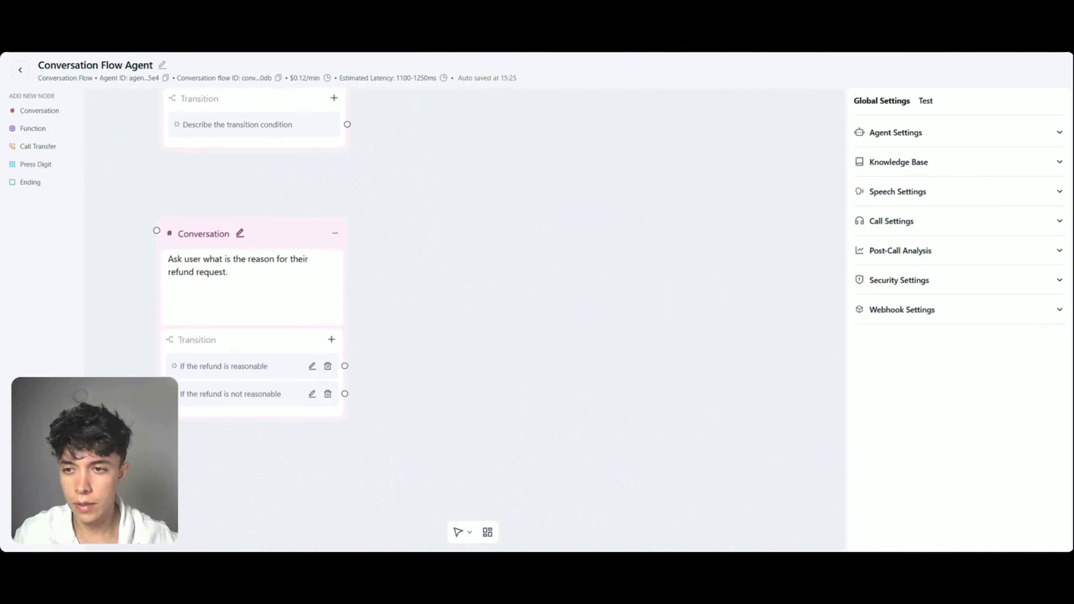
pyautogui.moveTo(345, 366); pyautogui.dragTo(540, 346)
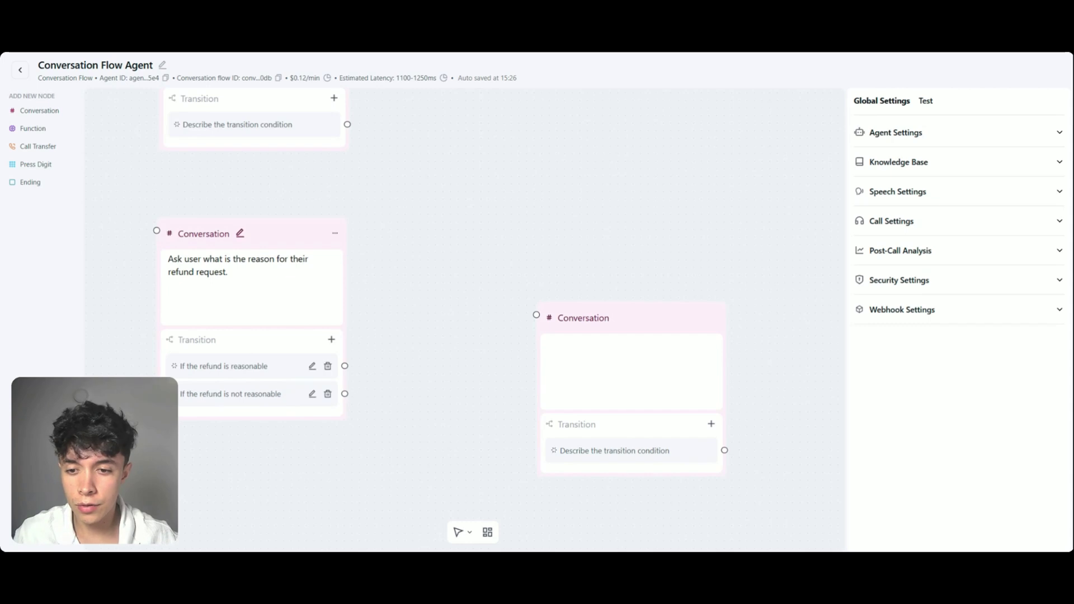
# Connect the not-reasonable branch to the new node and prompt it to tell the user a supervisor will take over
pyautogui.moveTo(345, 394); pyautogui.dragTo(536, 315)
pyautogui.moveTo(660, 320); pyautogui.dragTo(573, 323)
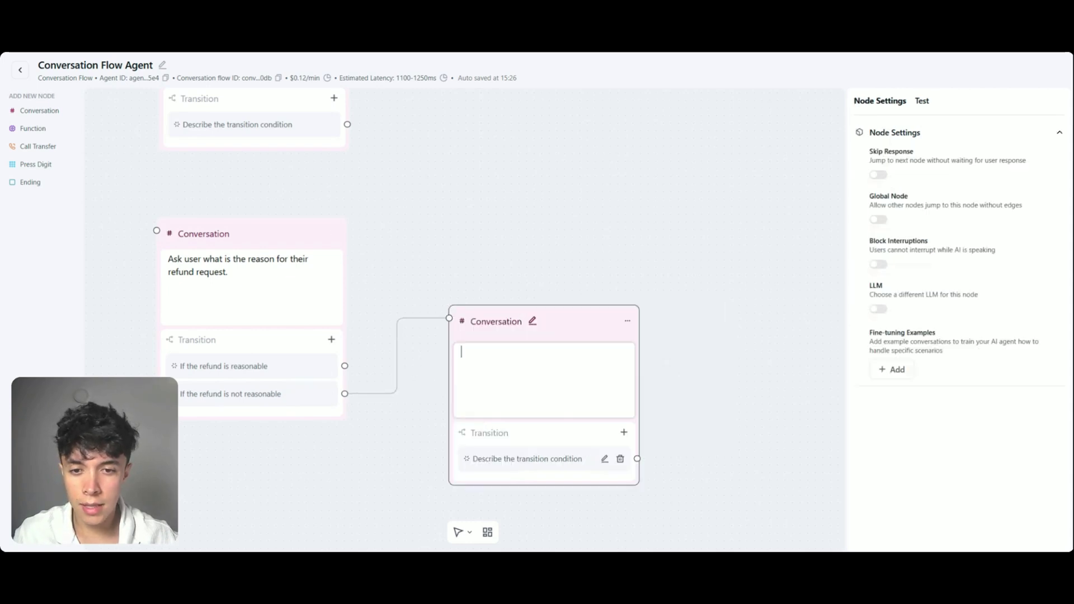
pyautogui.click(479, 350)
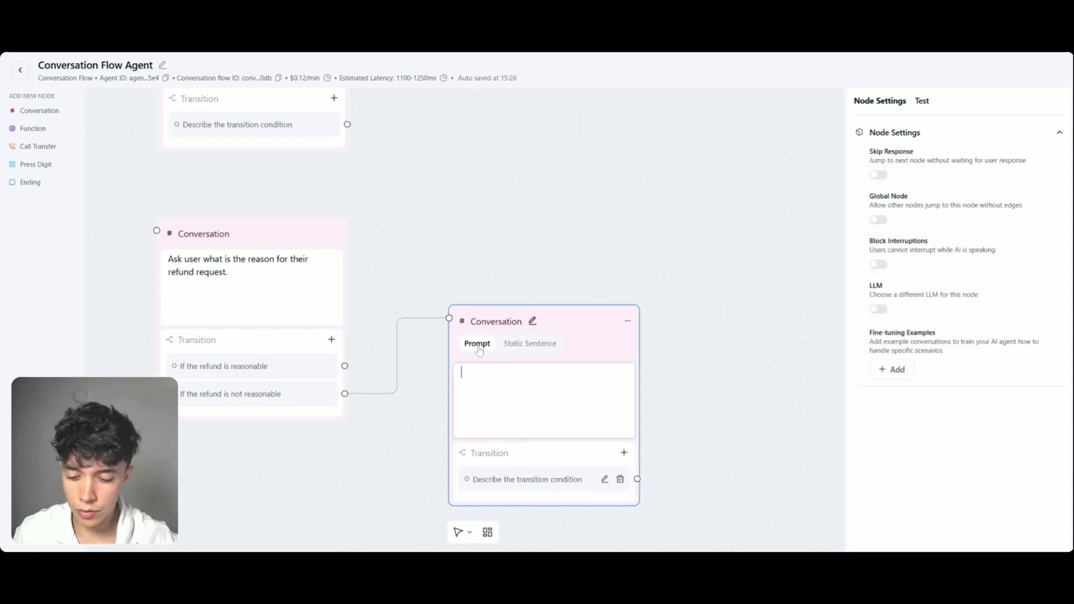
pyautogui.write('Tell the')
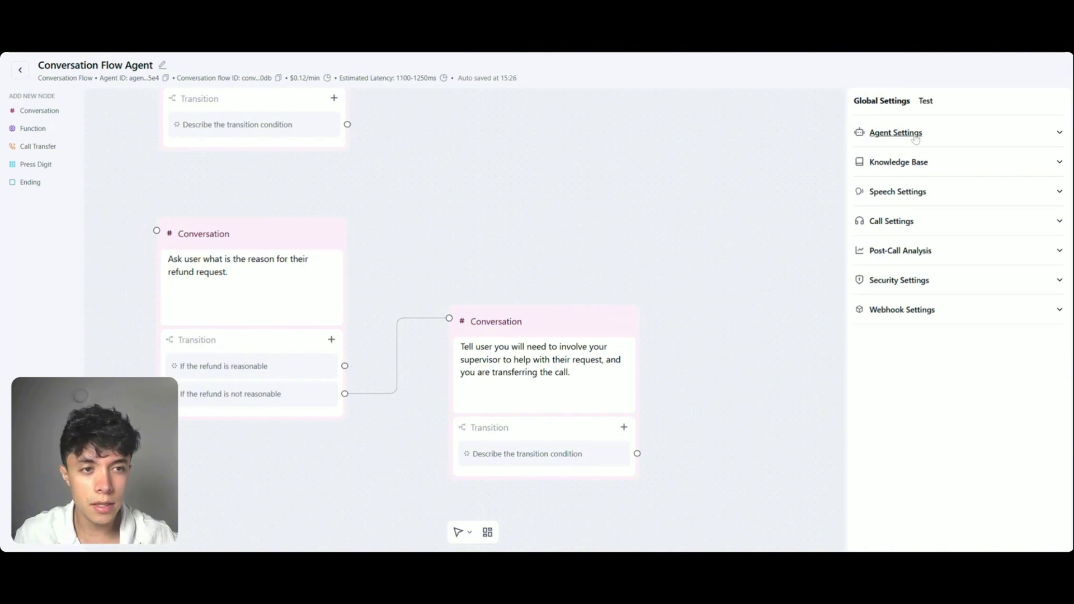
# Turn on Skip Response for the supervisor-message node
pyautogui.click(560, 325)
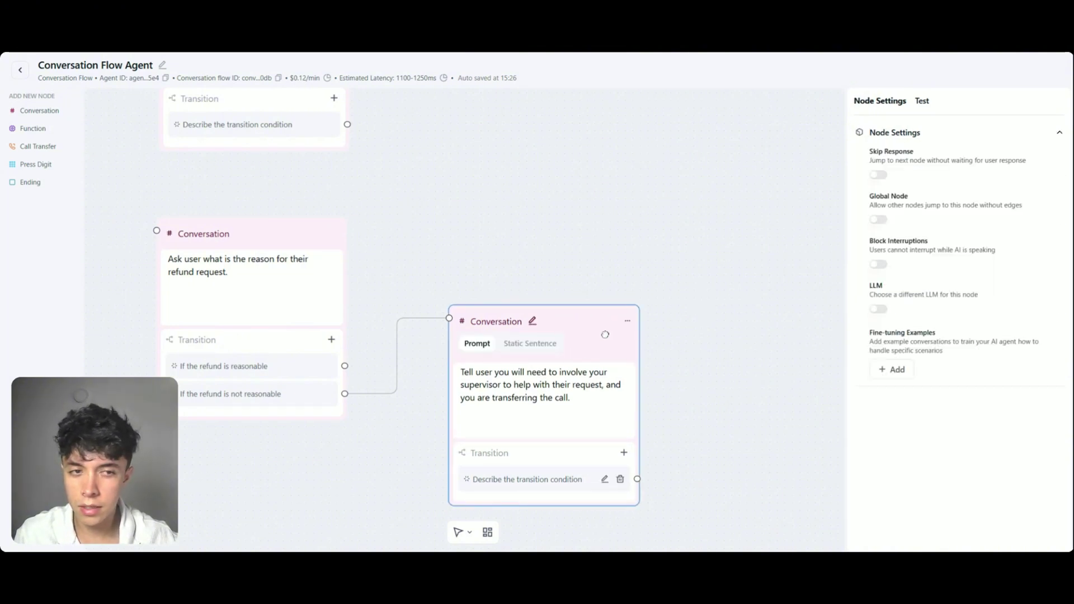
pyautogui.moveTo(775, 208); pyautogui.dragTo(691, 160)
pyautogui.click(878, 174)
pyautogui.click(690, 160)
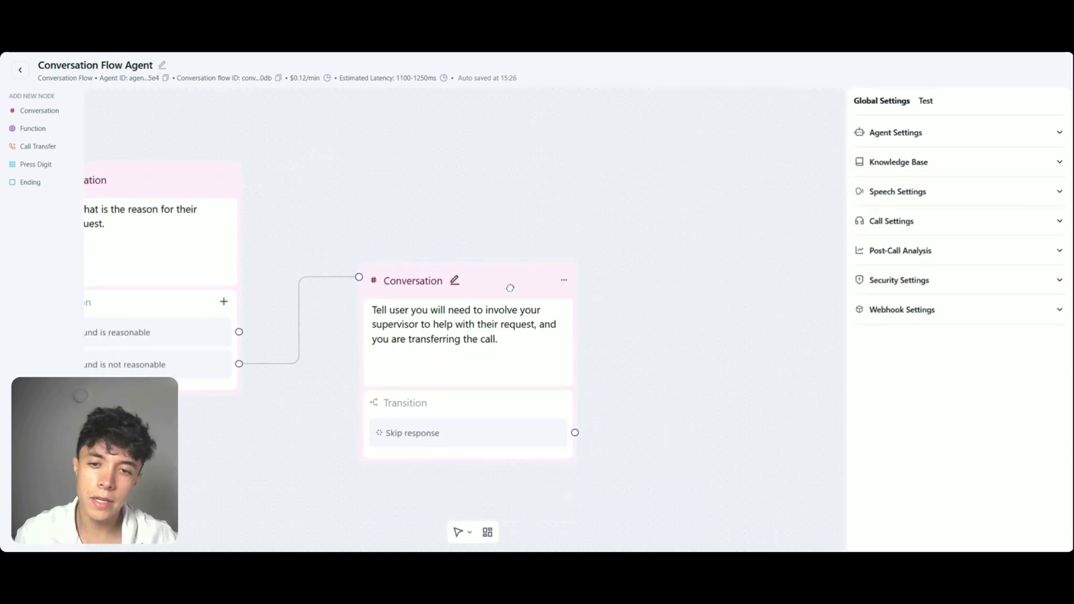
pyautogui.scroll(-1, 537, 196)
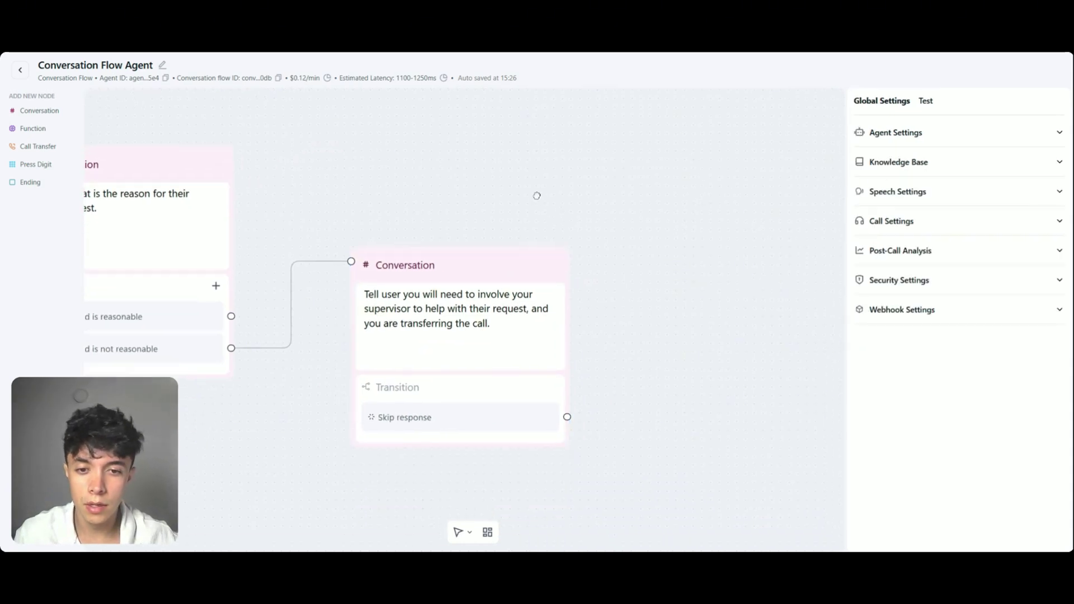
pyautogui.hscroll(4, 218, 367)
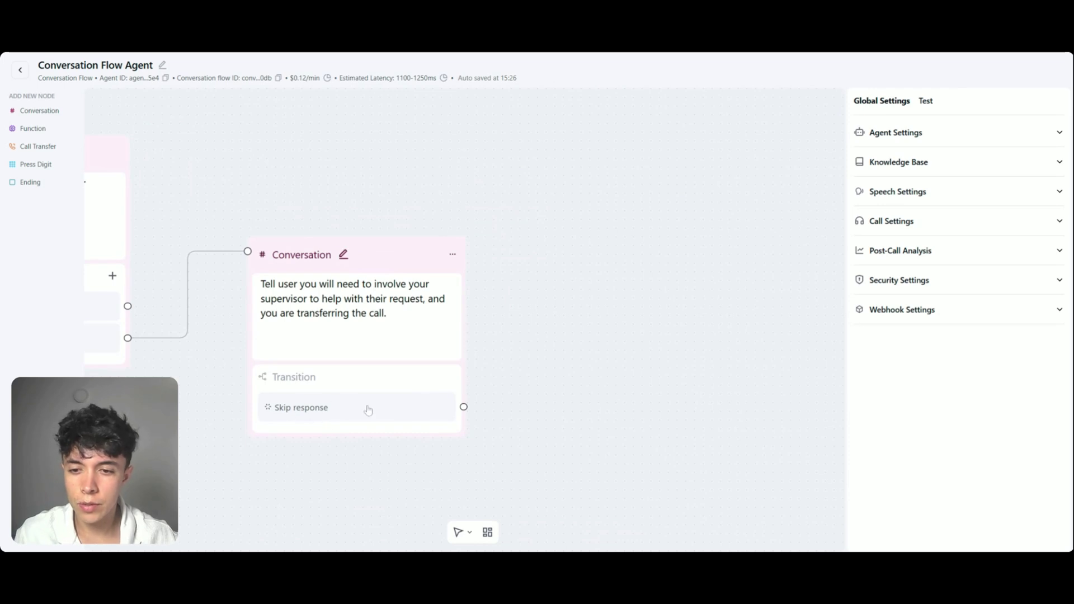
pyautogui.scroll(1, 448, 254)
# Add a Transfer Call node linked from Skip response and set its static transfer number
pyautogui.click(37, 146)
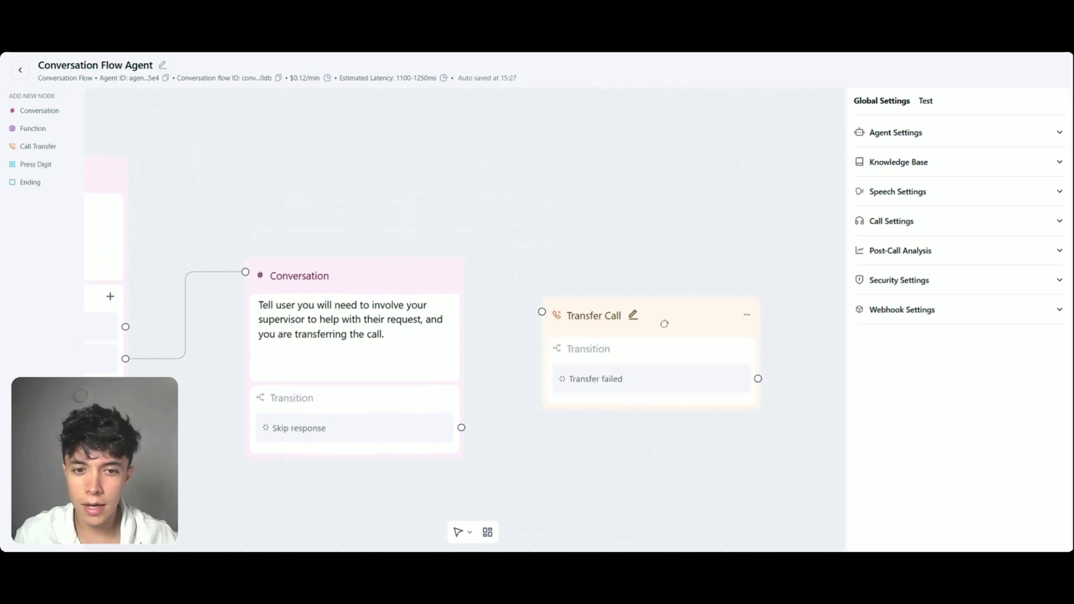
pyautogui.moveTo(664, 319); pyautogui.dragTo(718, 309)
pyautogui.moveTo(462, 428); pyautogui.dragTo(596, 301)
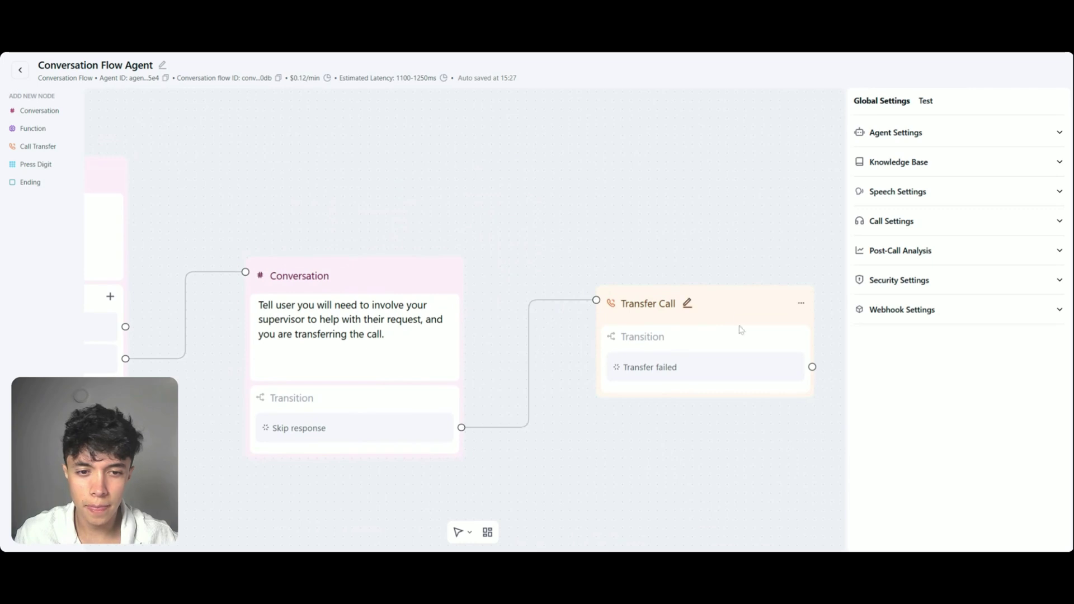
pyautogui.moveTo(740, 329); pyautogui.dragTo(728, 312)
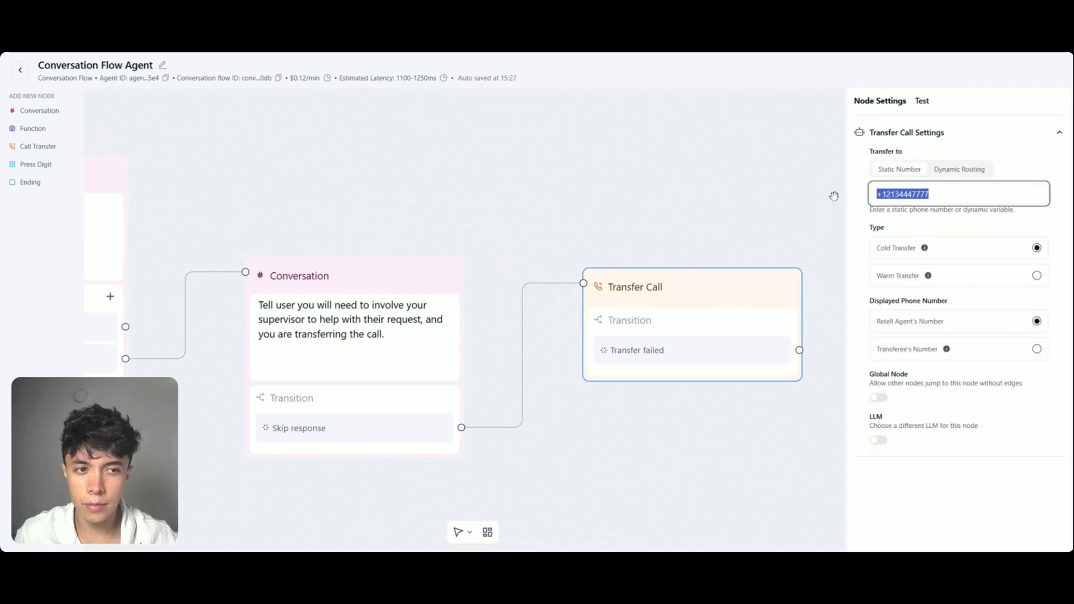
pyautogui.press('End')
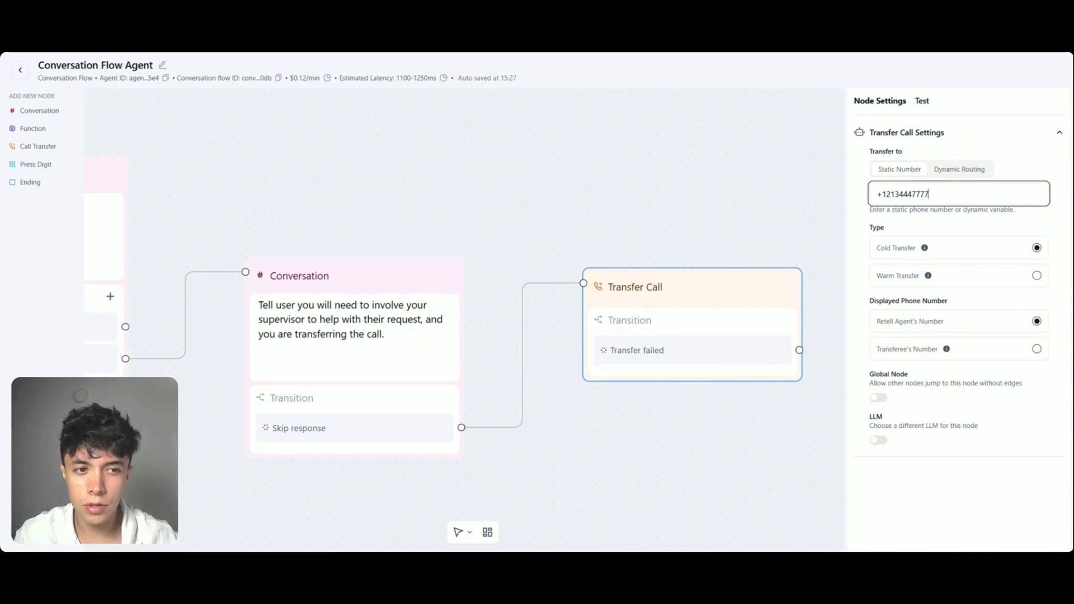
pyautogui.moveTo(930, 194); pyautogui.dragTo(868, 197)
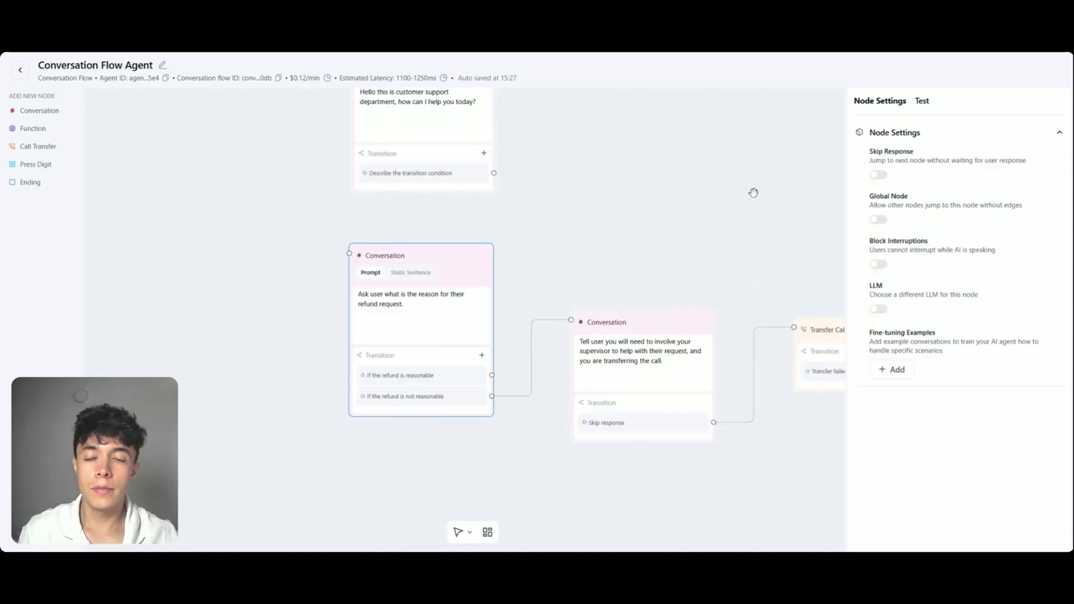
# Make the refund-reason node global, with the pasted refund request condition
pyautogui.moveTo(753, 192); pyautogui.dragTo(724, 247)
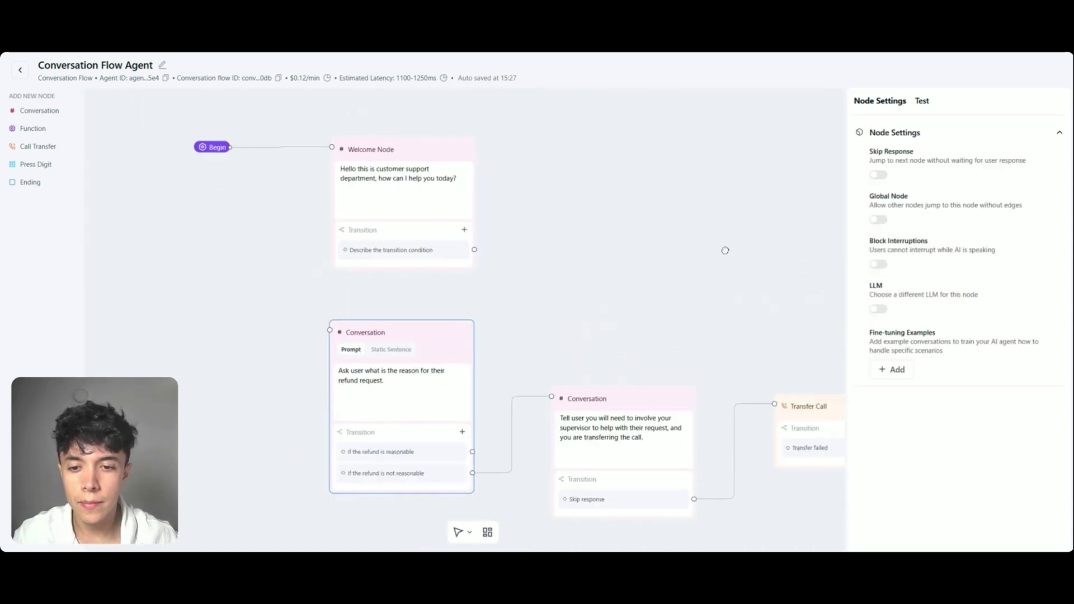
pyautogui.scroll(5, 578, 321)
pyautogui.scroll(-4, 547, 261)
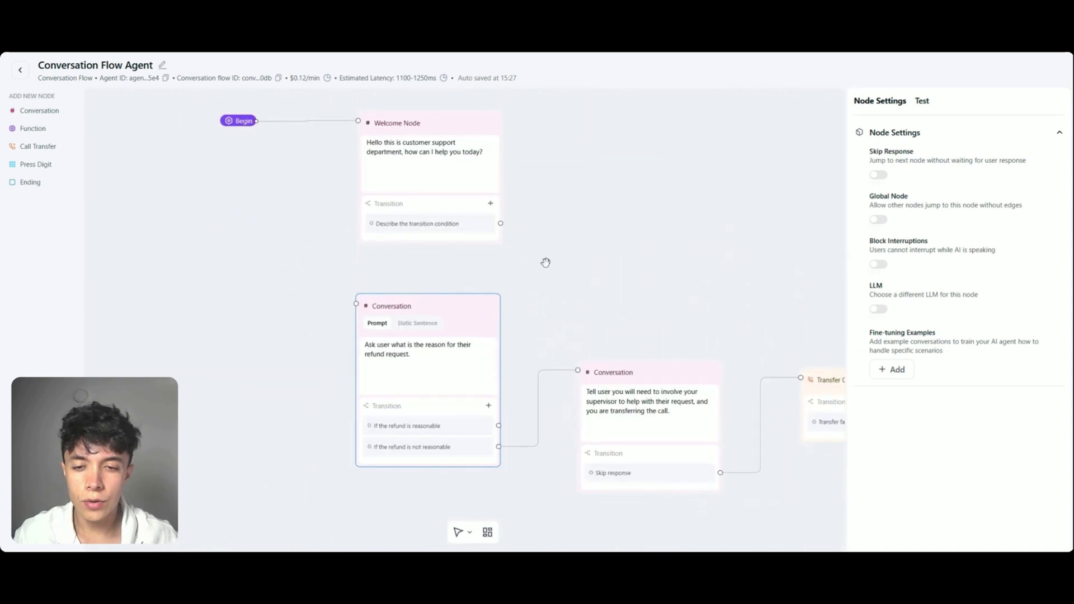
pyautogui.click(878, 220)
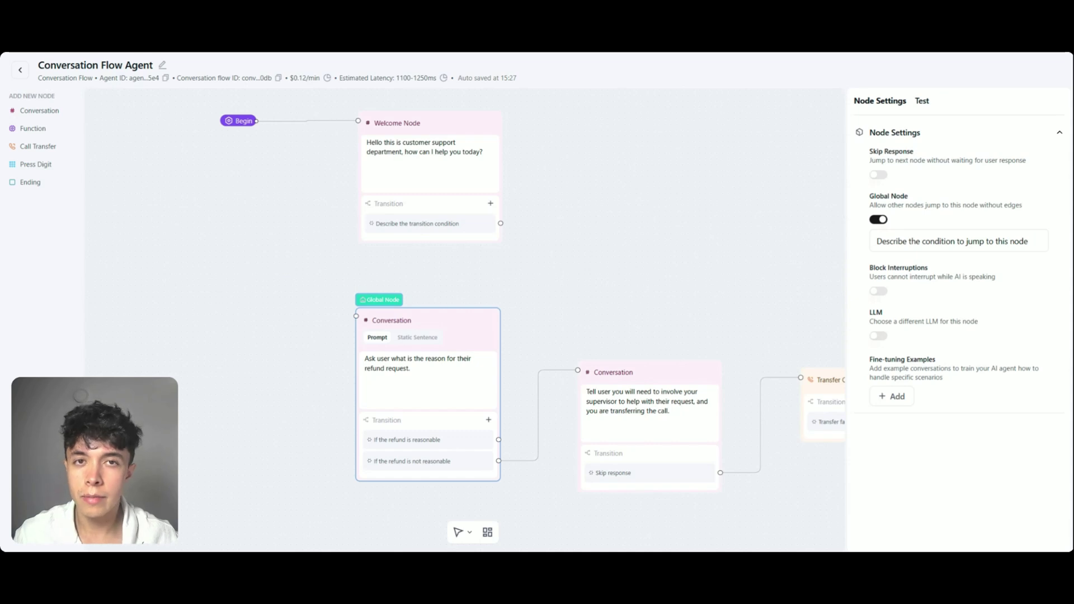
pyautogui.write('User needs to initiate a refund of a purchase')
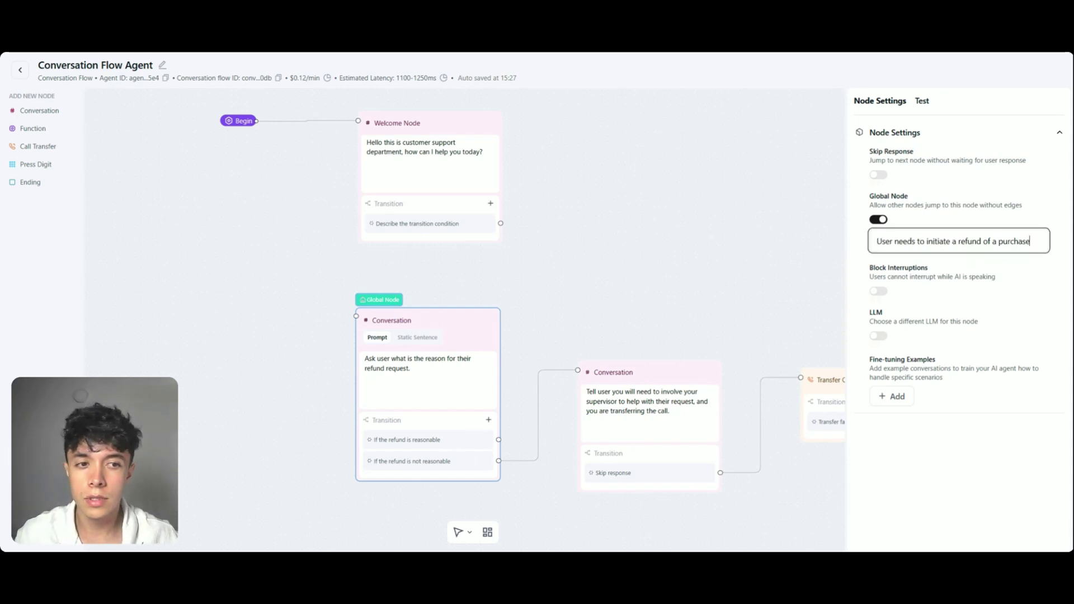
pyautogui.moveTo(876, 241); pyautogui.dragTo(1030, 241)
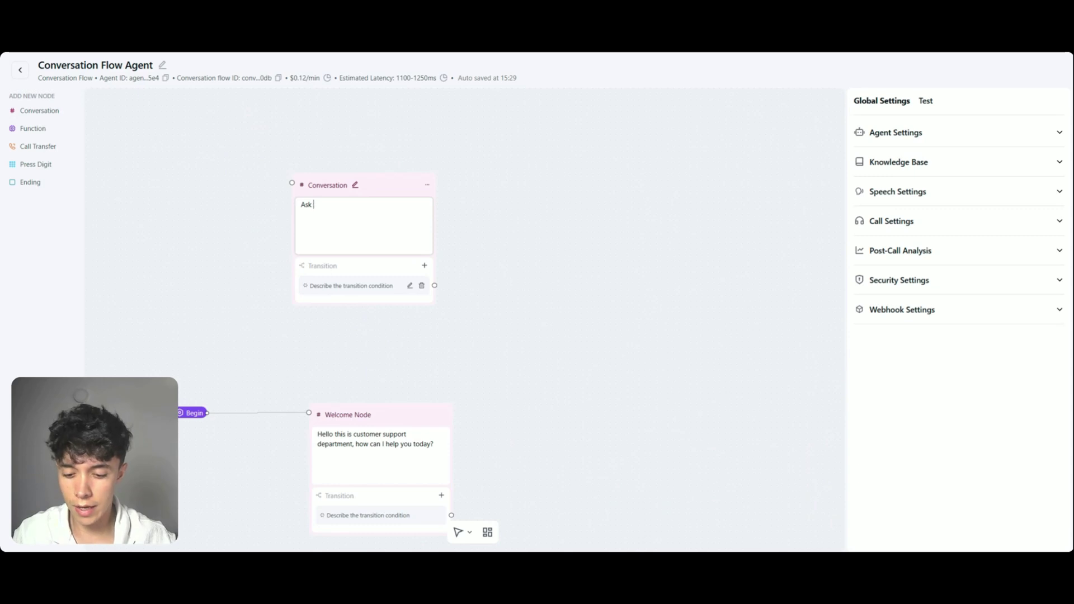
# Make the 'Ask for the order id' node global, triggered when the user checks order status
pyautogui.write('order id')
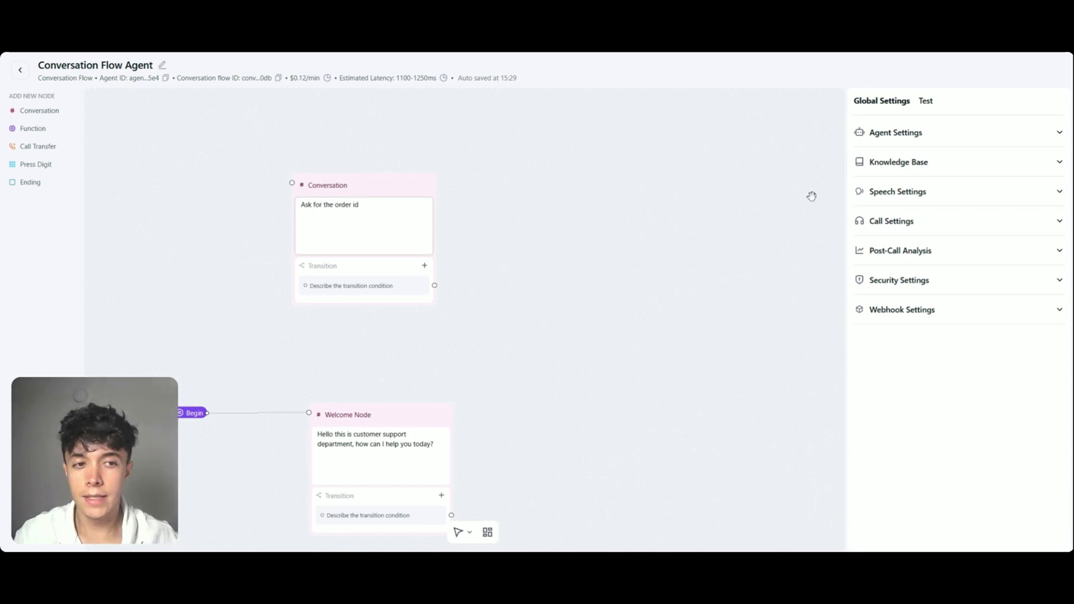
pyautogui.click(356, 185)
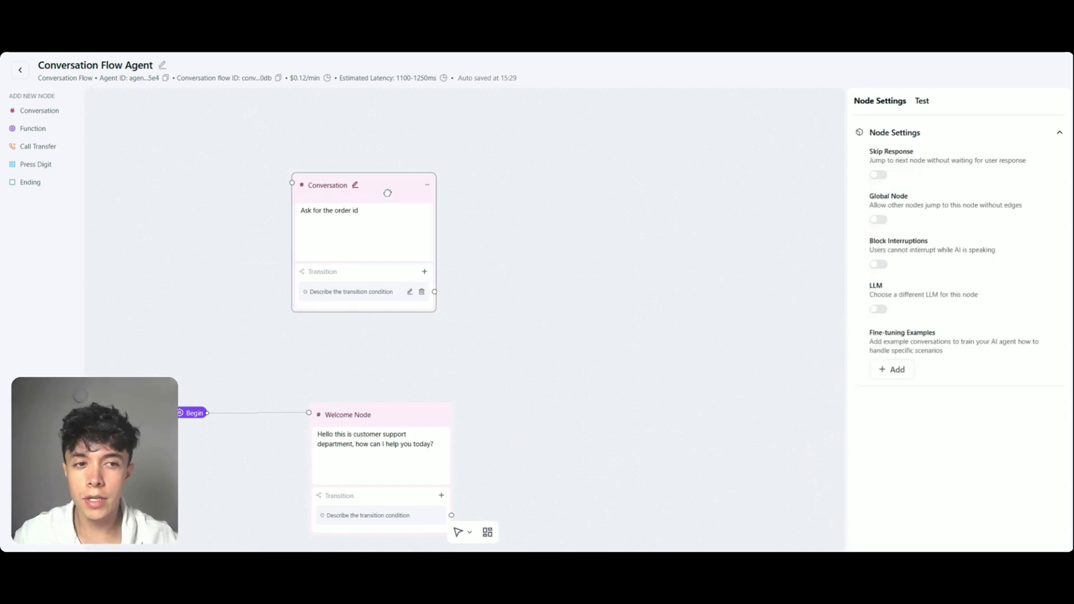
pyautogui.click(878, 220)
pyautogui.moveTo(876, 241); pyautogui.dragTo(1053, 241)
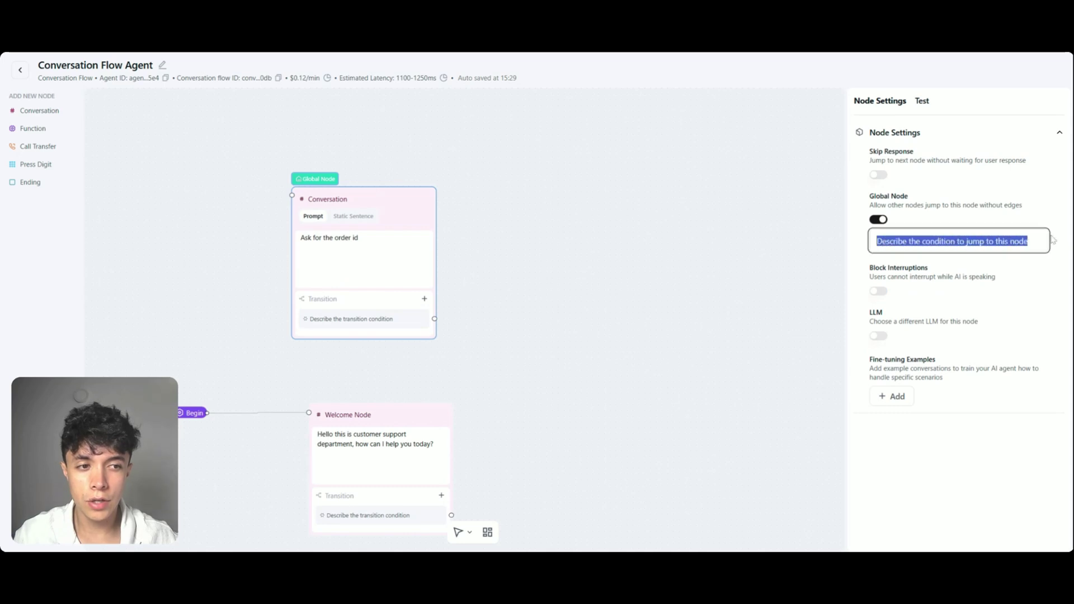
pyautogui.press('BackSpace')
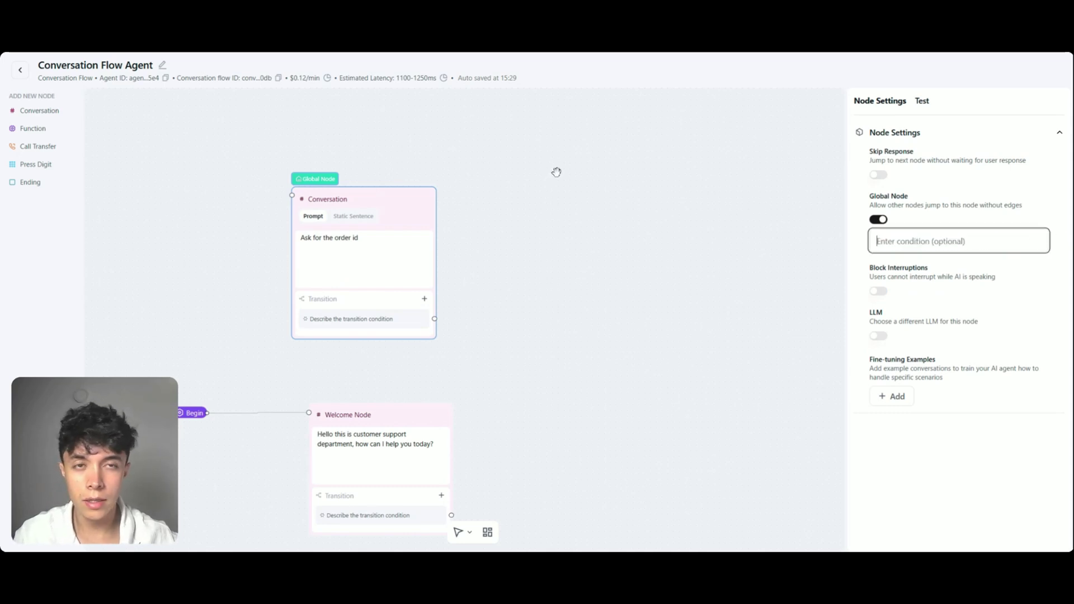
pyautogui.write('User needs to initiate a check of order status')
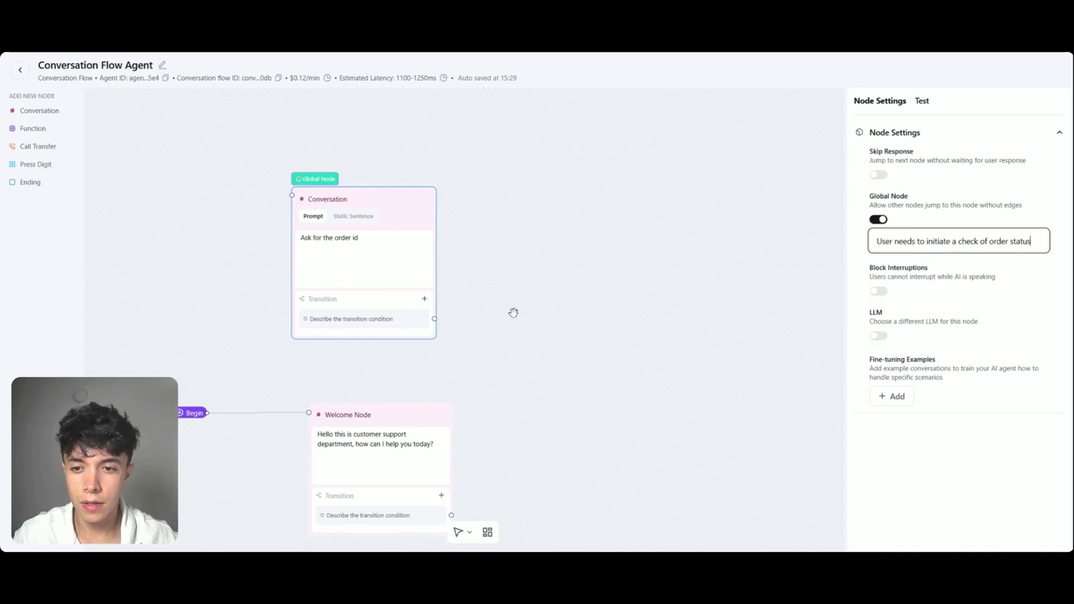
pyautogui.scroll(-10, 513, 312)
pyautogui.hscroll(3, 602, 321)
# Review the Transfer Call node's cold transfer option and phone number, leaving them unchanged
pyautogui.hscroll(6, 669, 212)
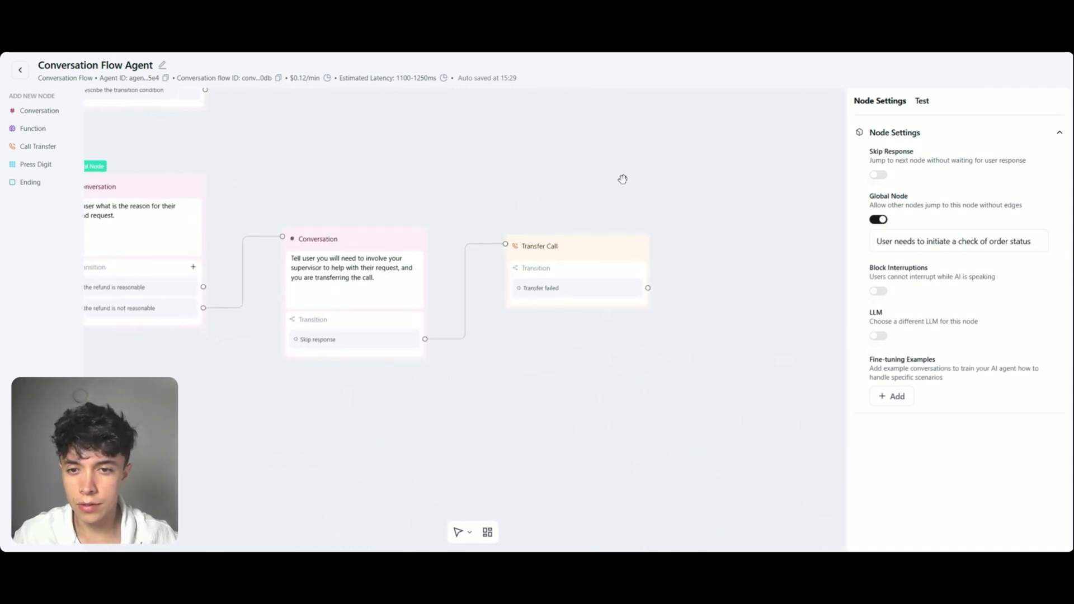
pyautogui.hscroll(-2, 576, 192)
pyautogui.hscroll(-2, 560, 196)
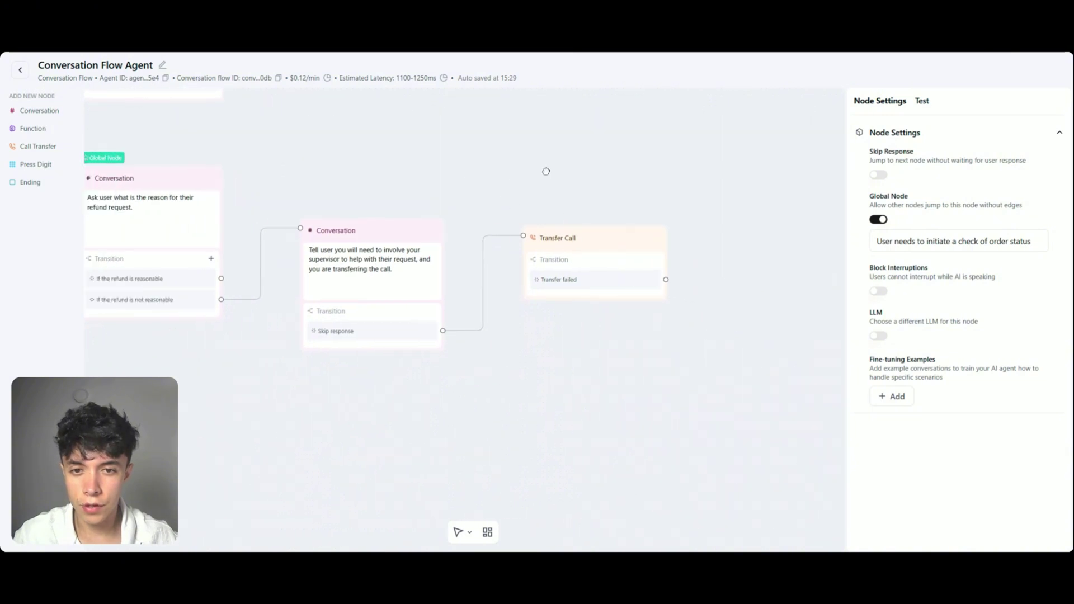
pyautogui.scroll(2, 573, 235)
pyautogui.click(576, 293)
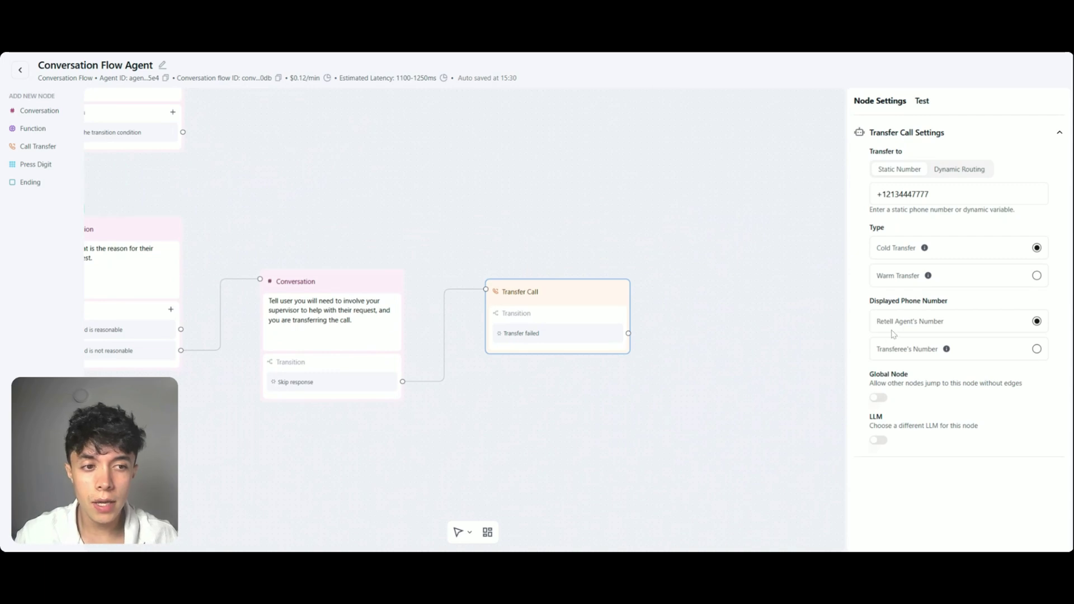
pyautogui.moveTo(877, 247); pyautogui.dragTo(926, 254)
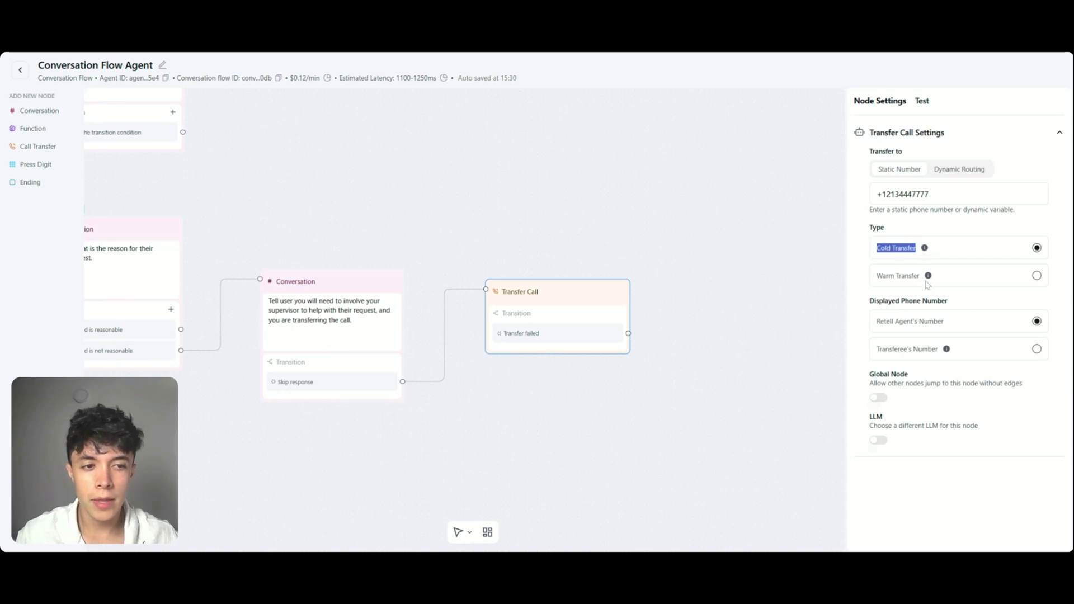
pyautogui.moveTo(929, 283)
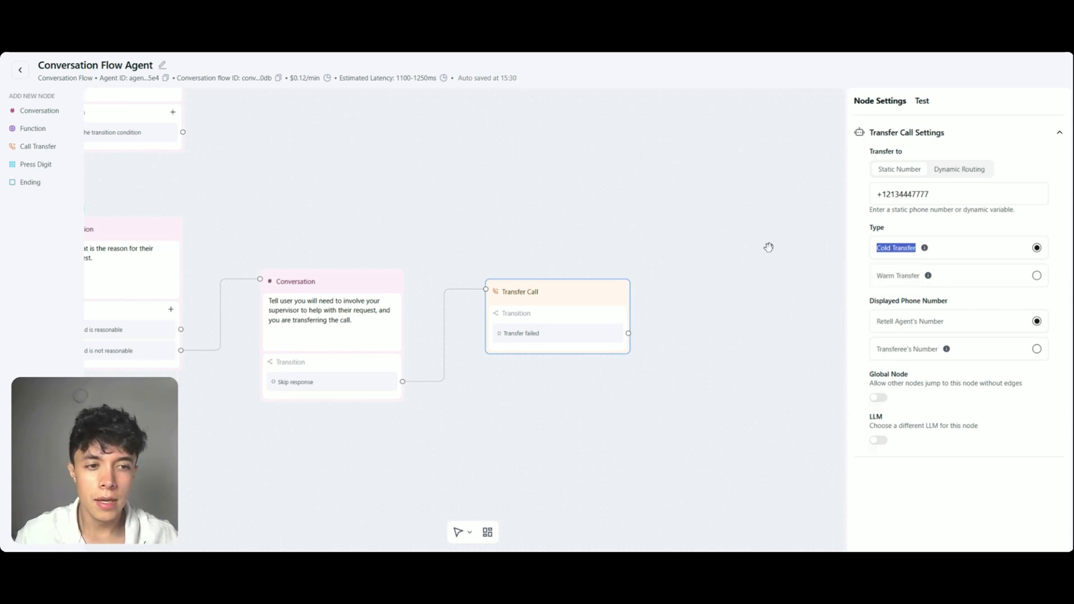
pyautogui.click(862, 264)
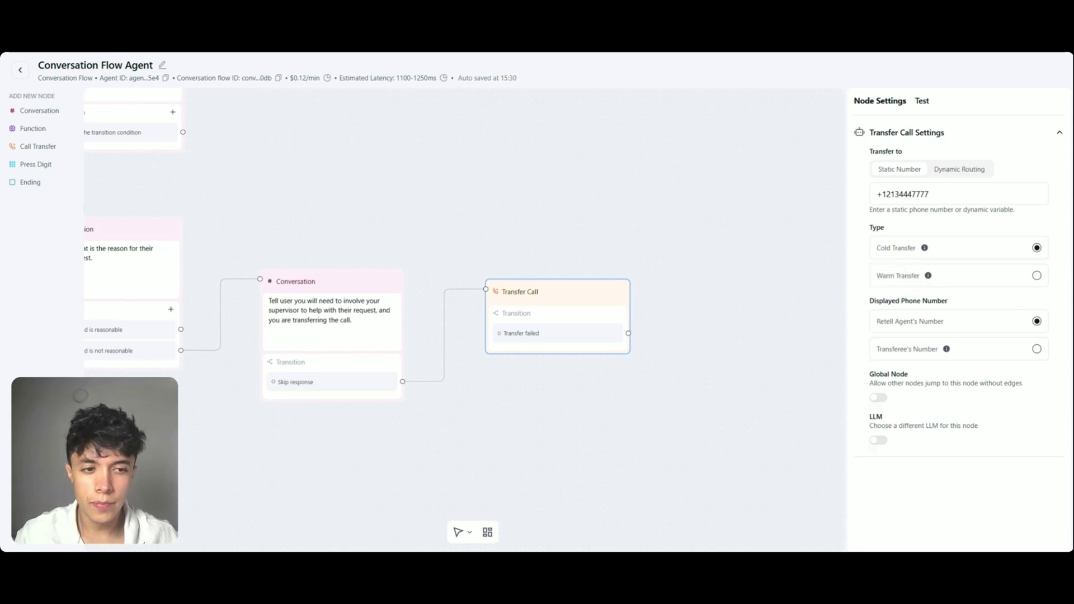
pyautogui.tripleClick(928, 194)
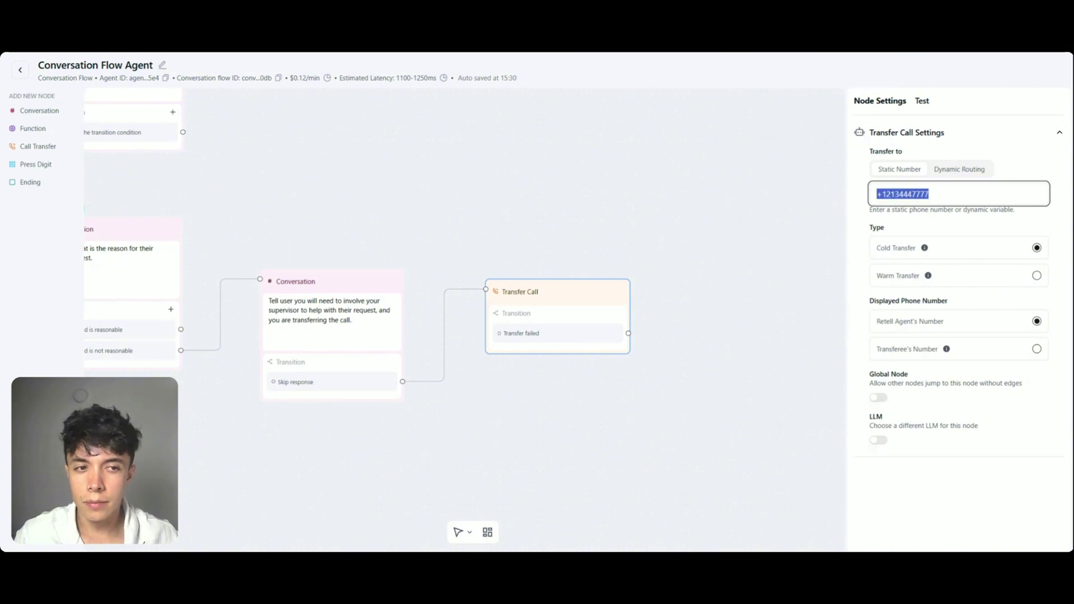
pyautogui.click(534, 336)
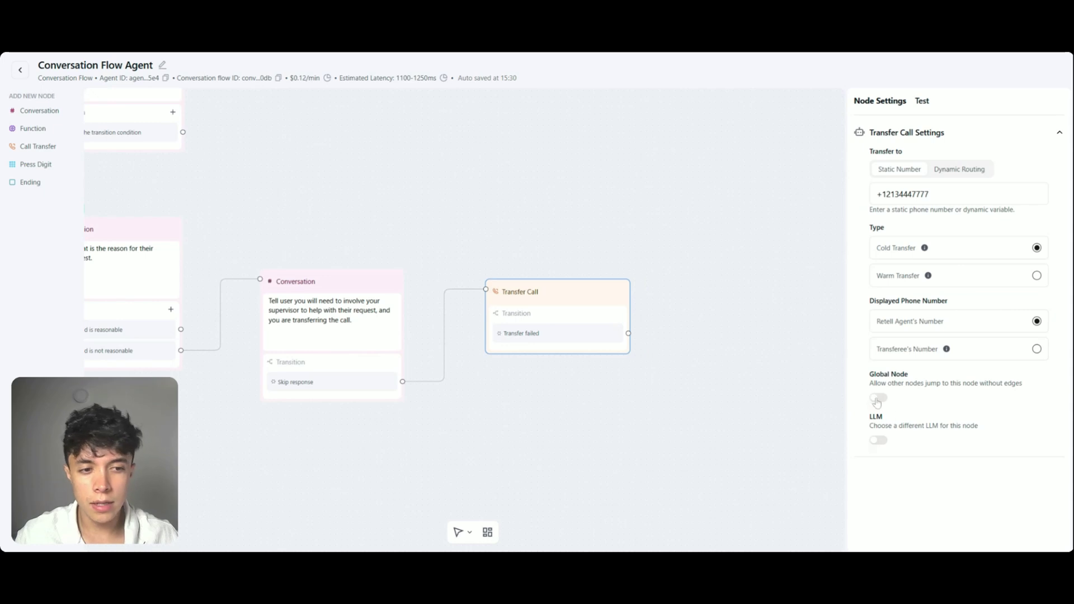
# Make the Transfer Call node global, with the pasted angry-user wants-a-human jump condition
pyautogui.click(877, 398)
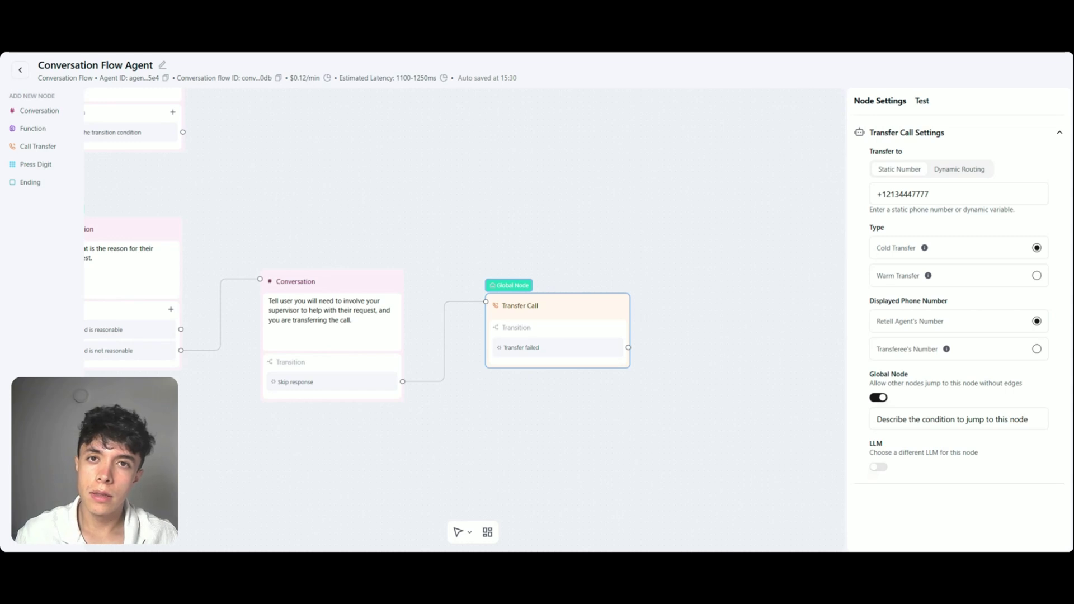
pyautogui.moveTo(548, 310)
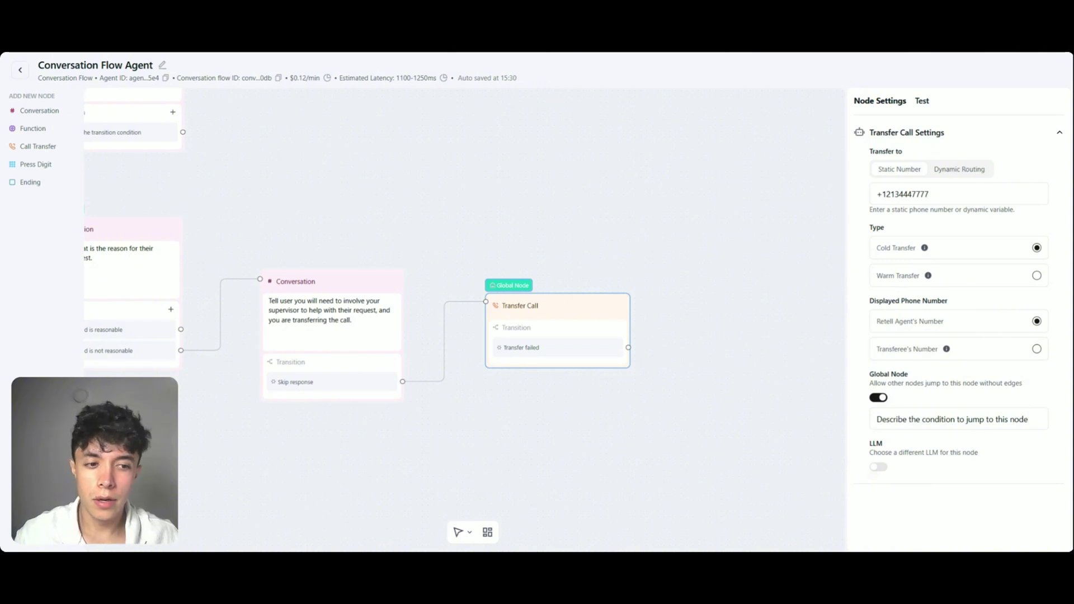
pyautogui.moveTo(876, 419); pyautogui.dragTo(1028, 419)
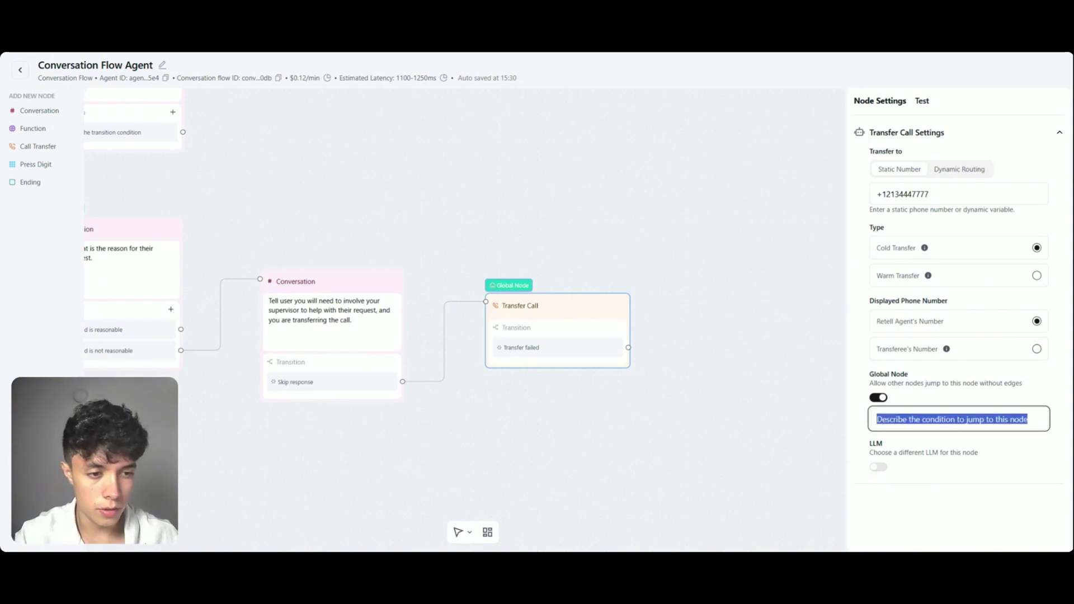
pyautogui.write('User is angry and wants to talk to a human.')
pyautogui.hscroll(-5, 647, 240)
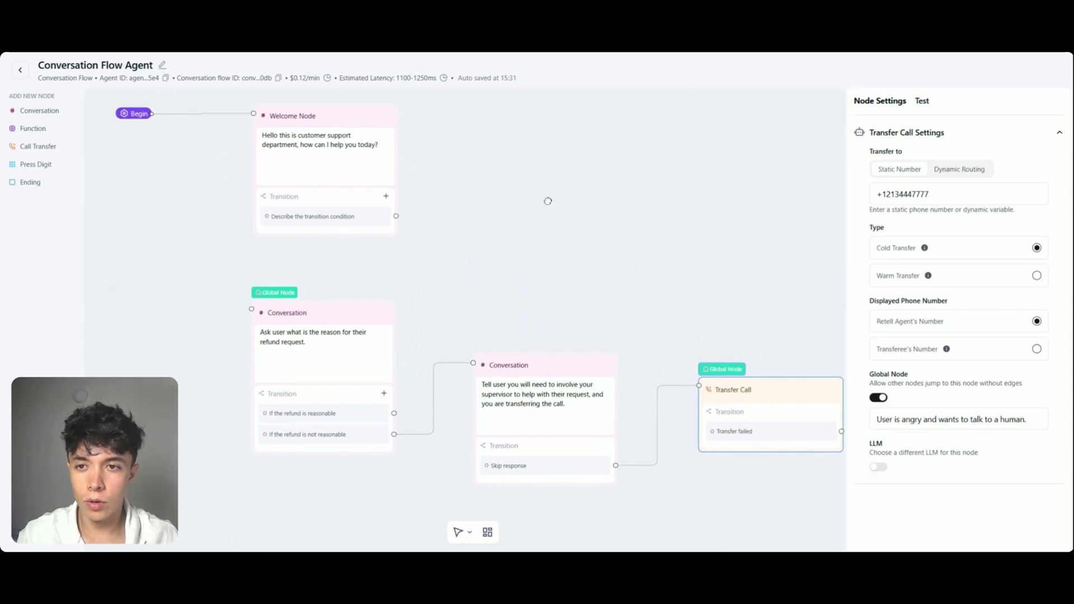
pyautogui.click(548, 201)
# Expand Agent Settings to review the agent's voice, language and model configuration
pyautogui.scroll(3, 521, 235)
pyautogui.scroll(-2, 519, 235)
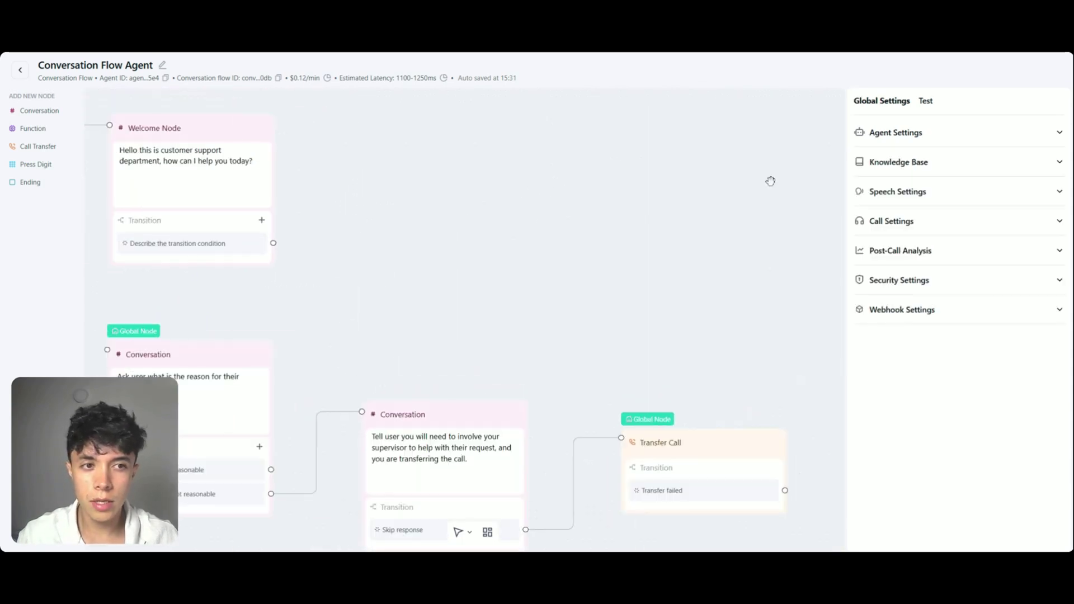
pyautogui.click(895, 132)
pyautogui.scroll(1, 812, 260)
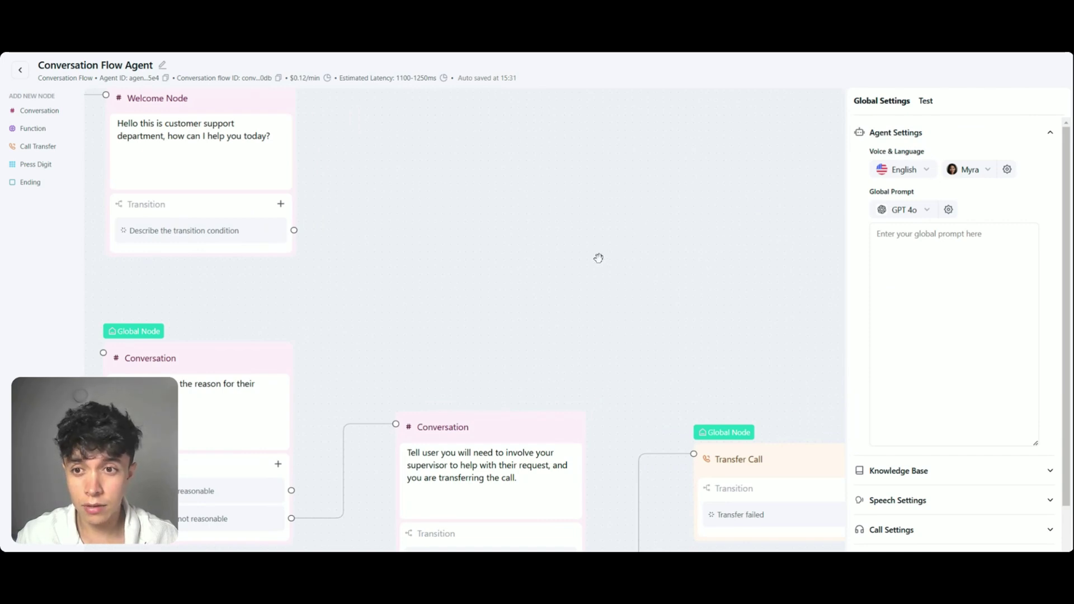
pyautogui.scroll(-3, 599, 249)
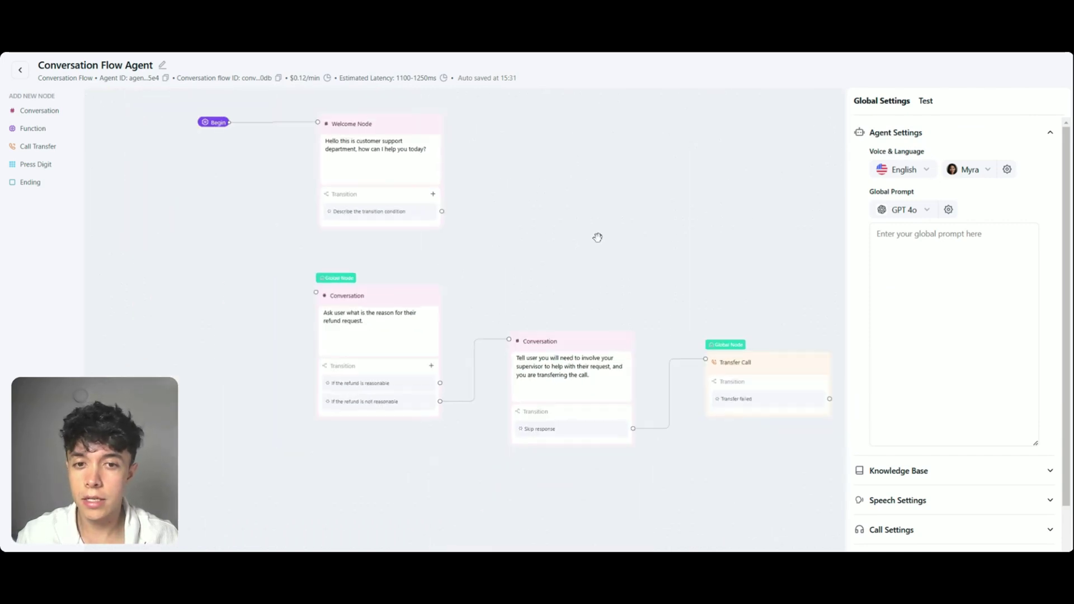
pyautogui.hscroll(3, 585, 247)
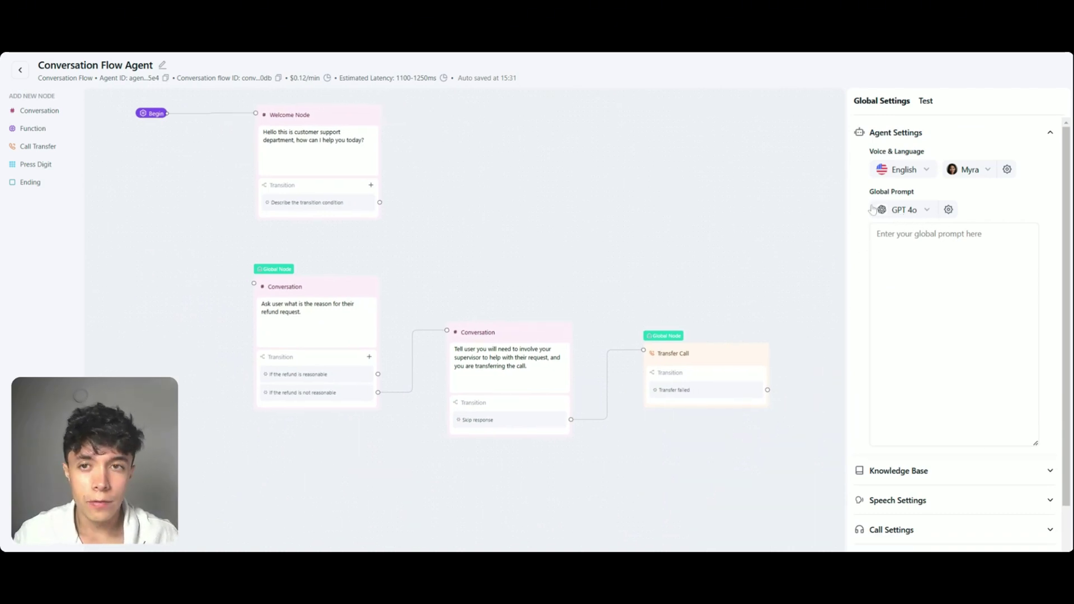
pyautogui.hscroll(2, 727, 285)
pyautogui.scroll(2, 640, 347)
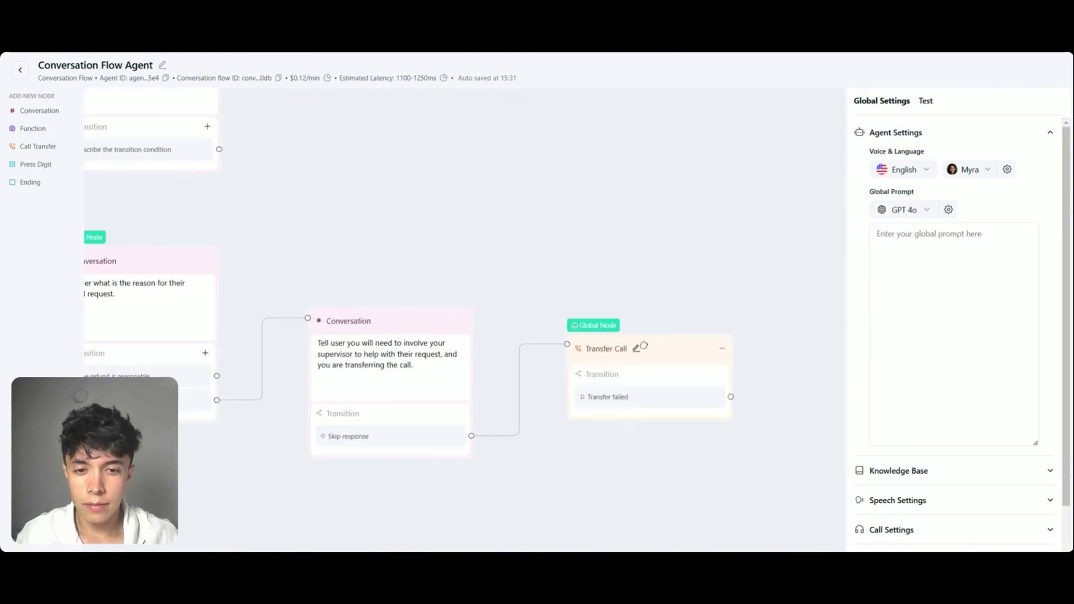
pyautogui.scroll(-1, 424, 311)
pyautogui.click(424, 311)
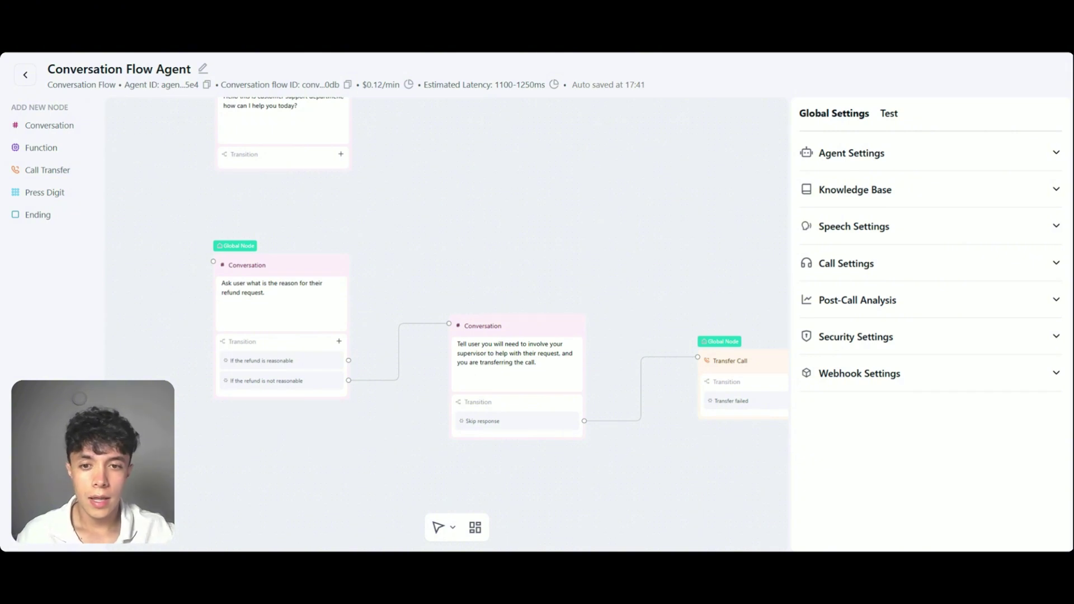
# Add a Conversation node beside the Welcome Node asking for the order id, with an 'order id obtained' transition
pyautogui.hscroll(3, 482, 267)
pyautogui.scroll(2, 482, 266)
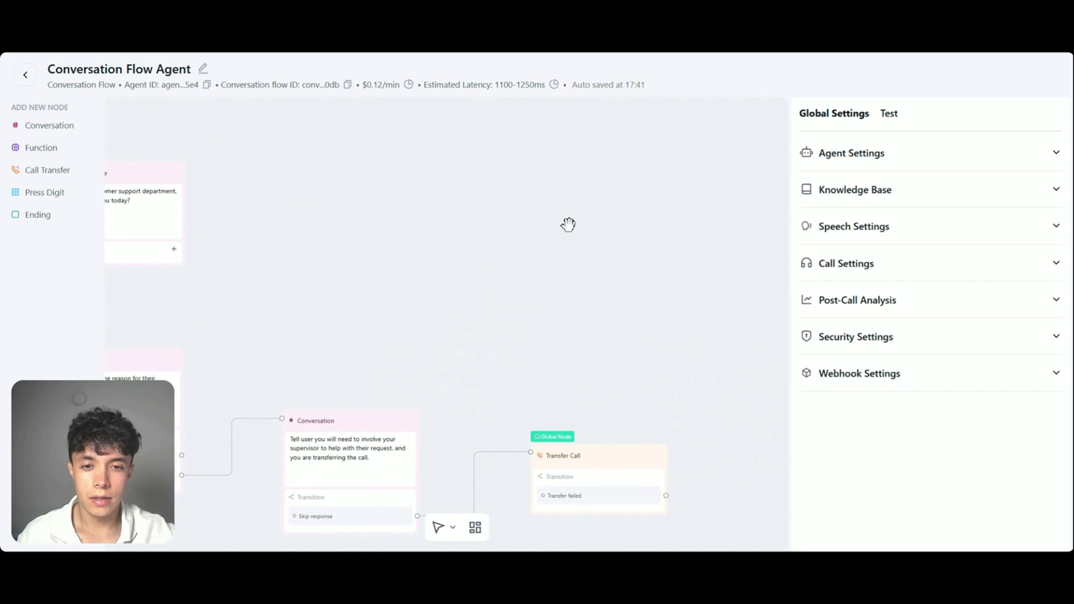
pyautogui.hscroll(-2, 546, 197)
pyautogui.scroll(-1, 546, 197)
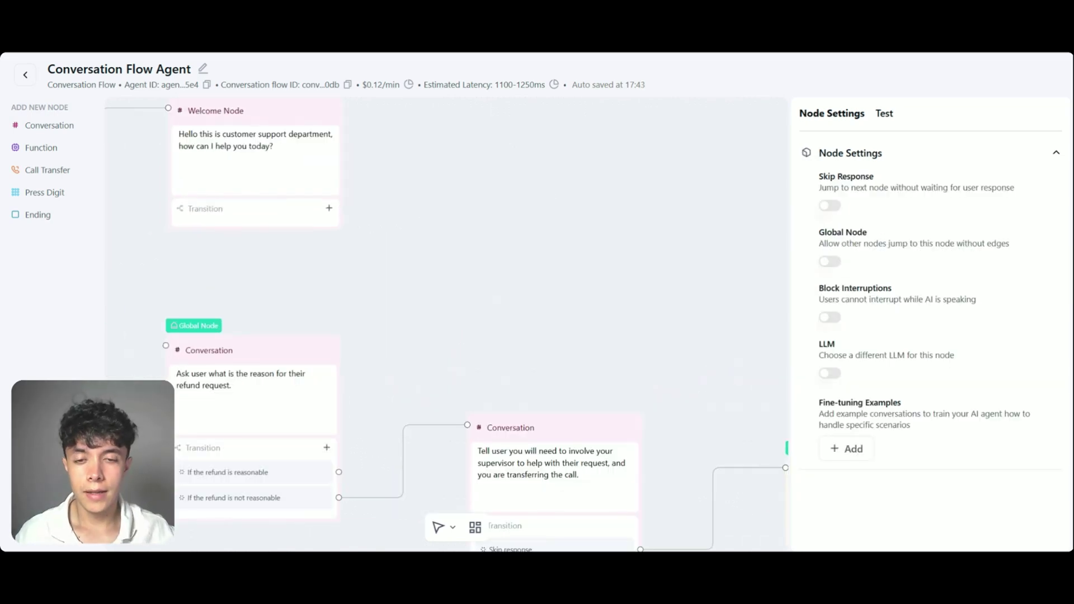
pyautogui.click(56, 129)
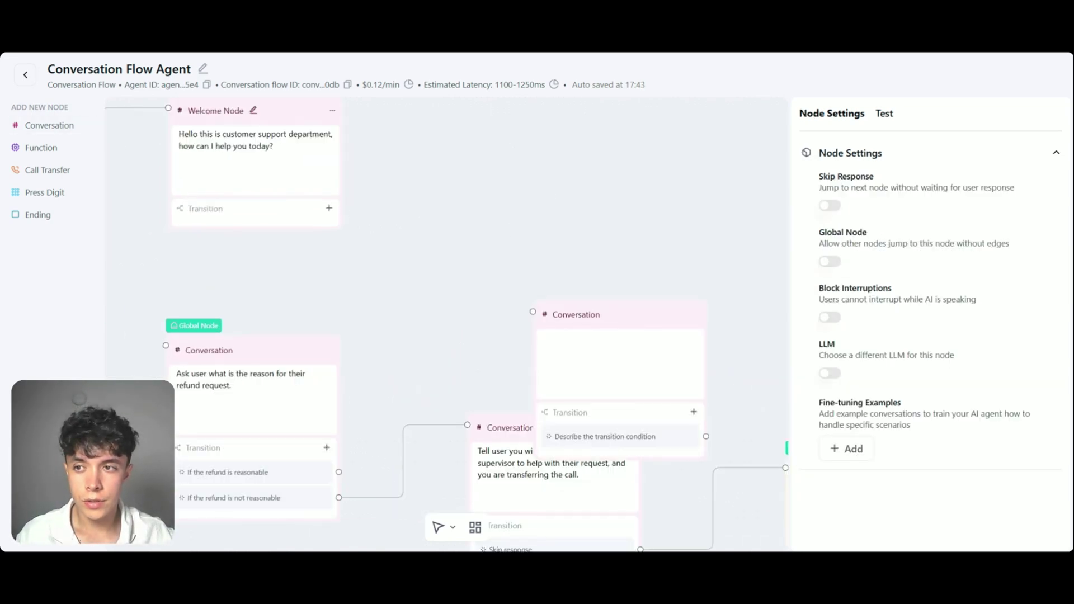
pyautogui.moveTo(628, 312); pyautogui.dragTo(510, 213)
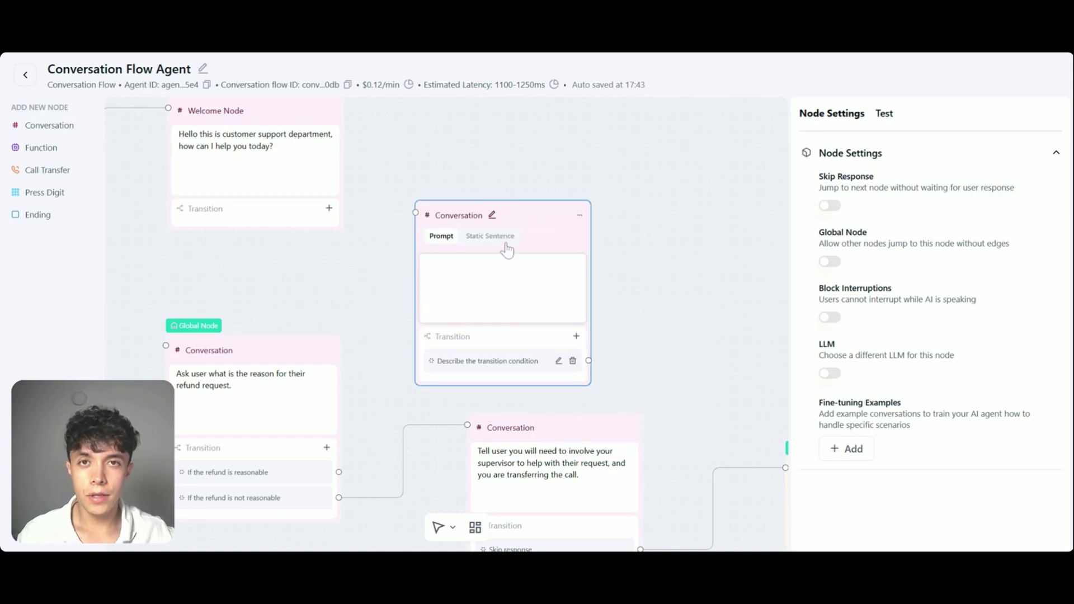
pyautogui.click(507, 263)
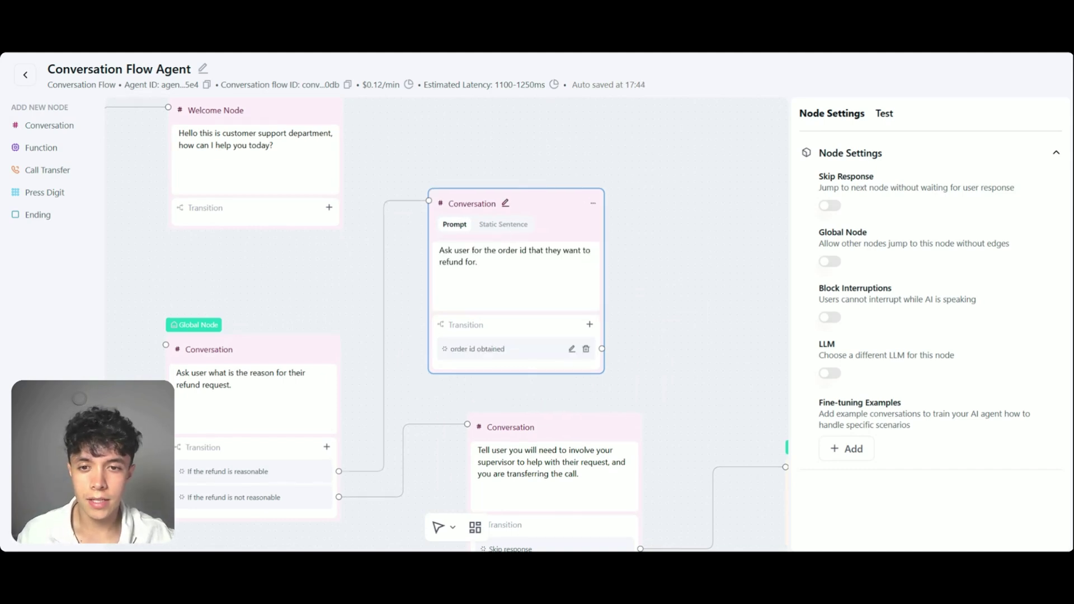
# Nudge the new node into place and bring up the function choices: refund_order and check_order
pyautogui.moveTo(505, 203); pyautogui.dragTo(509, 195)
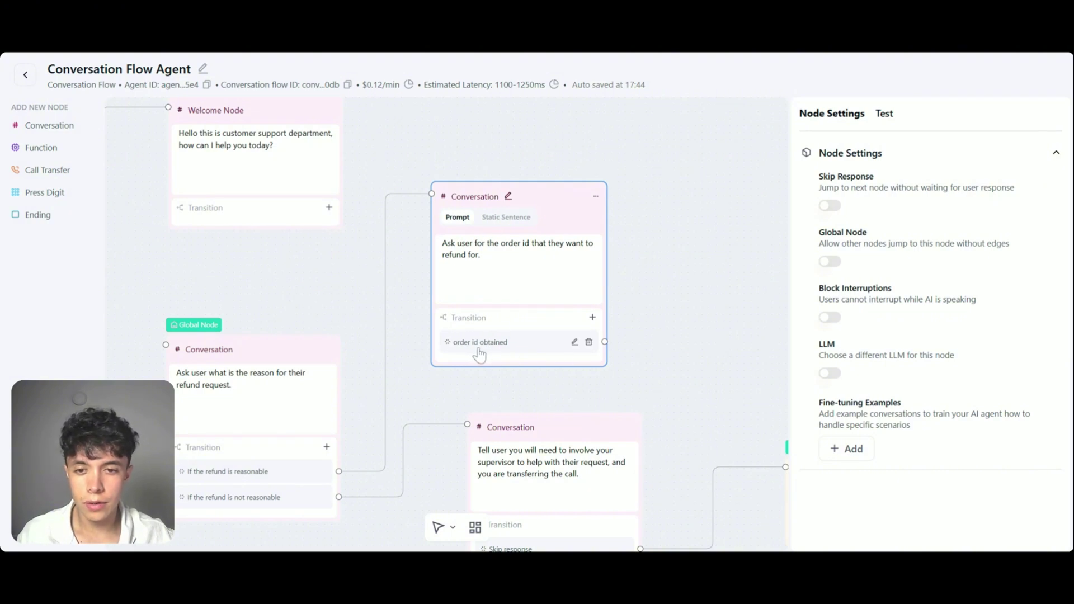
pyautogui.moveTo(551, 196); pyautogui.dragTo(372, 255)
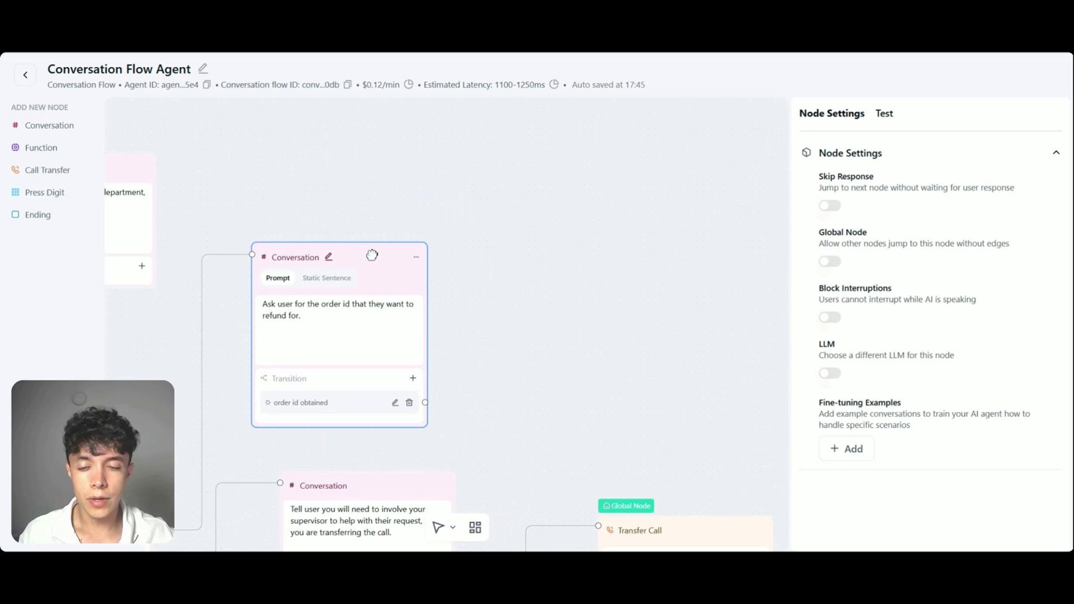
pyautogui.moveTo(377, 201); pyautogui.dragTo(393, 168)
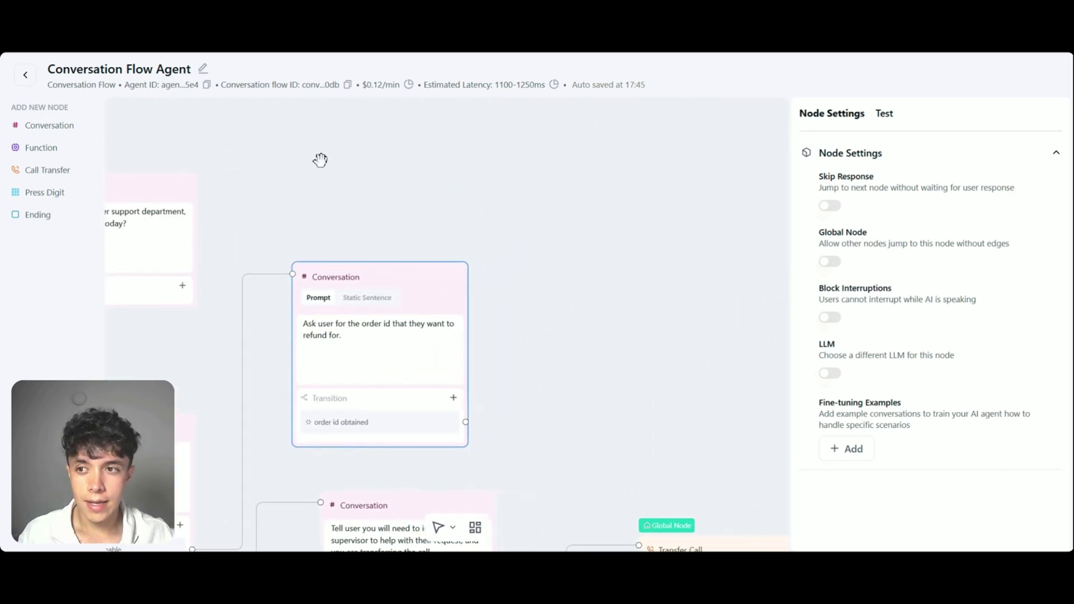
pyautogui.click(58, 153)
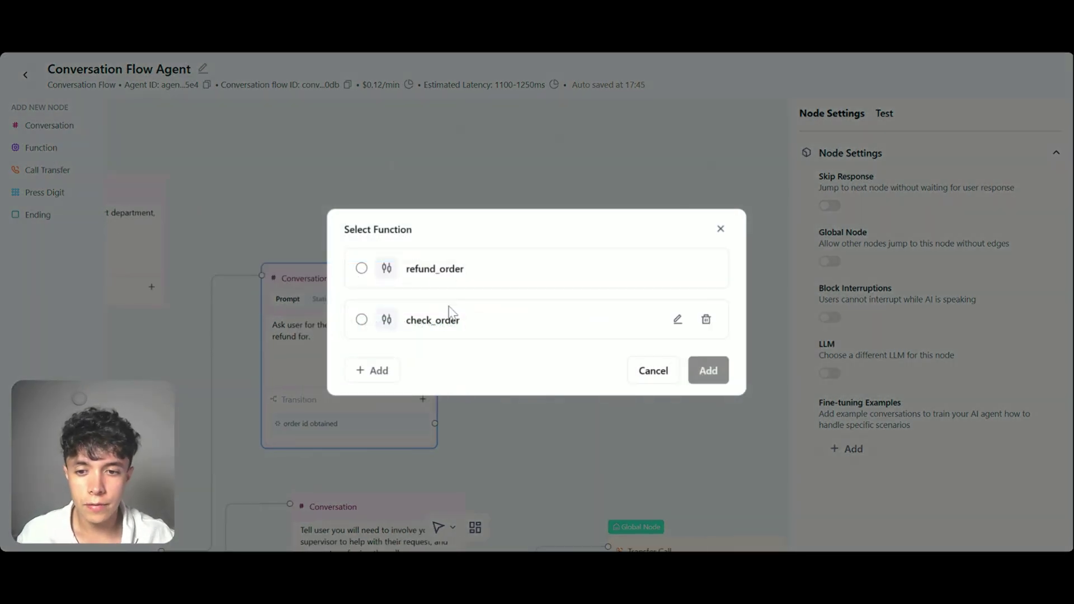
# Pick refund_order in the Select Function dialog and add it as a Function node
pyautogui.click(375, 372)
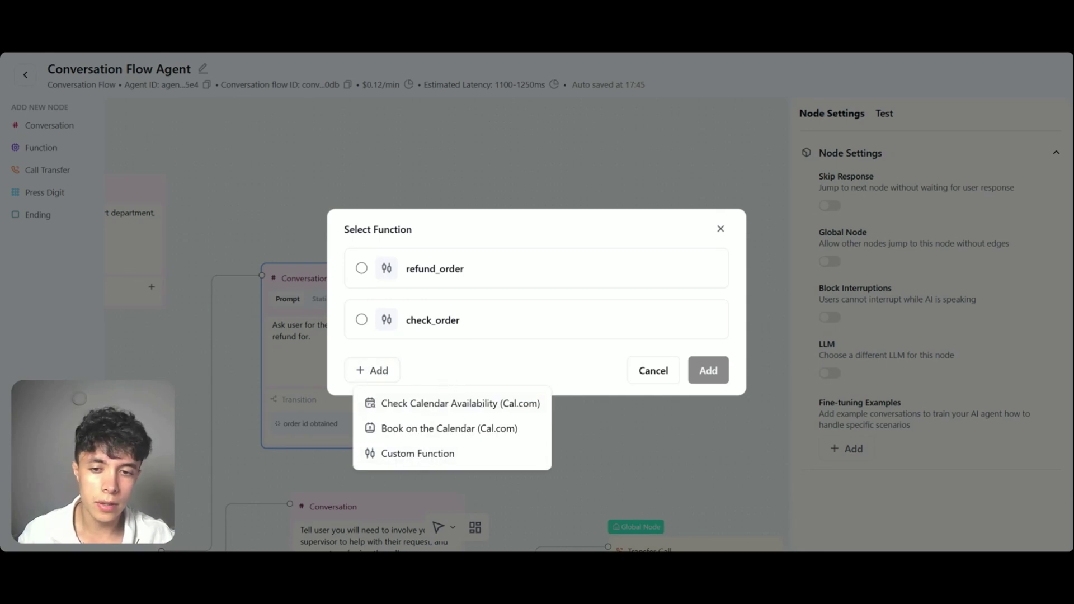
pyautogui.click(444, 376)
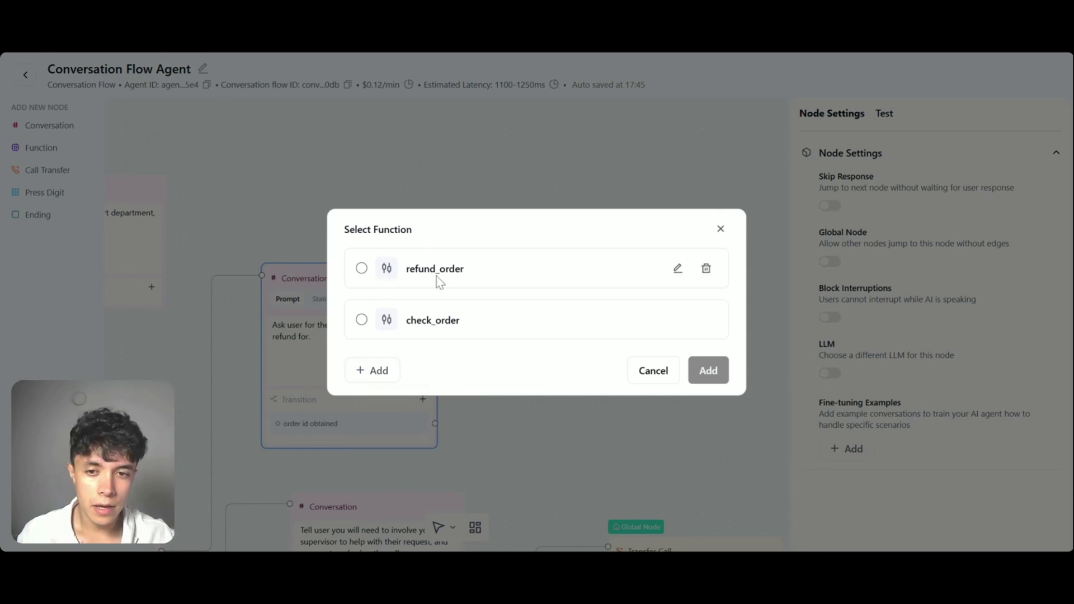
pyautogui.click(362, 270)
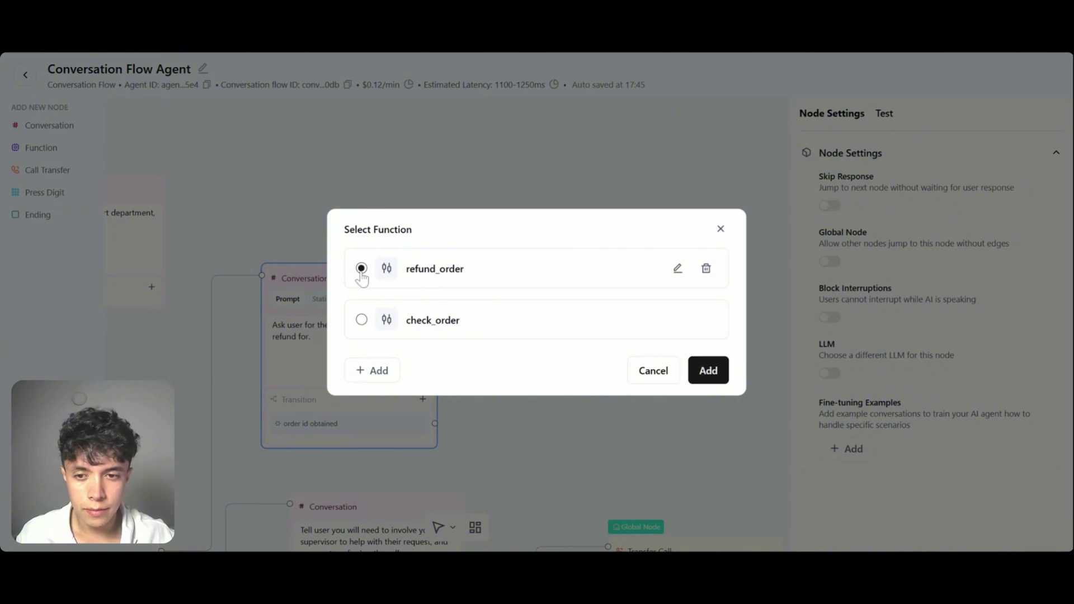
pyautogui.click(699, 370)
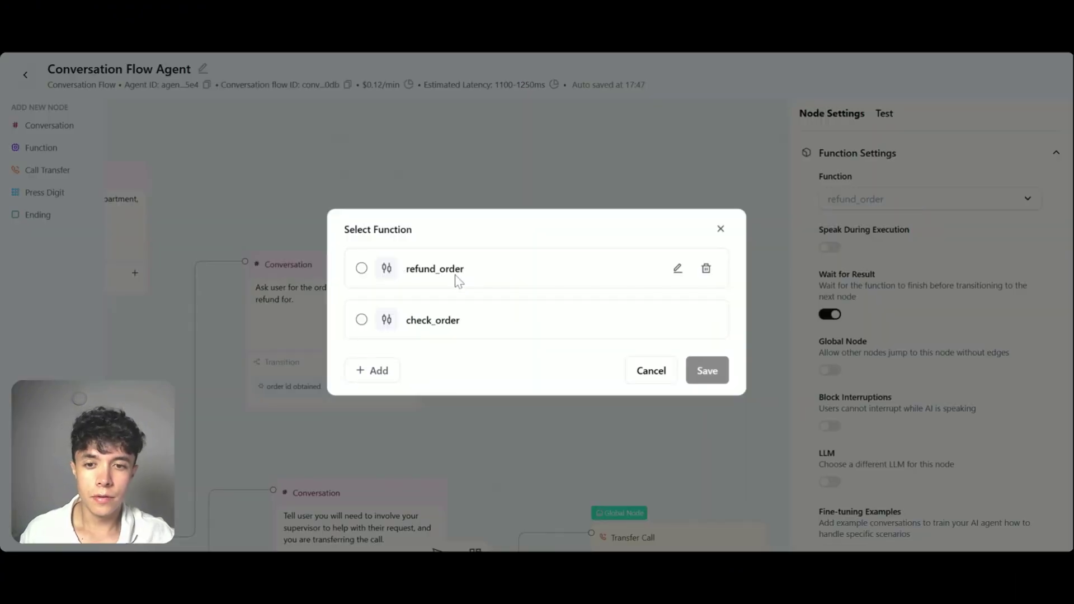
# Review the refund_order custom function's URL and settings, then close it unchanged
pyautogui.click(677, 270)
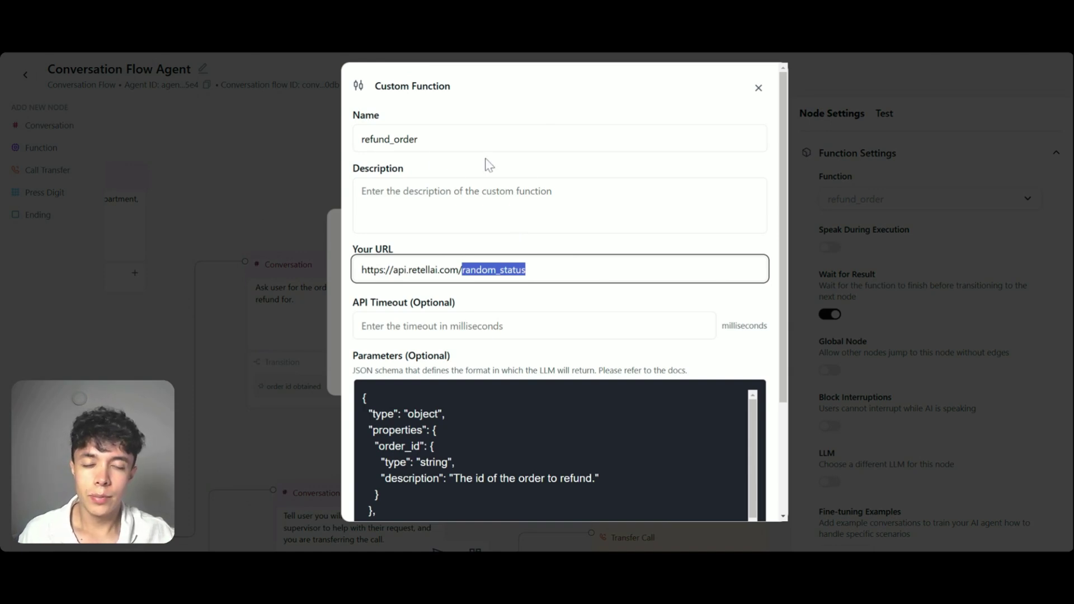
pyautogui.scroll(-1, 559, 296)
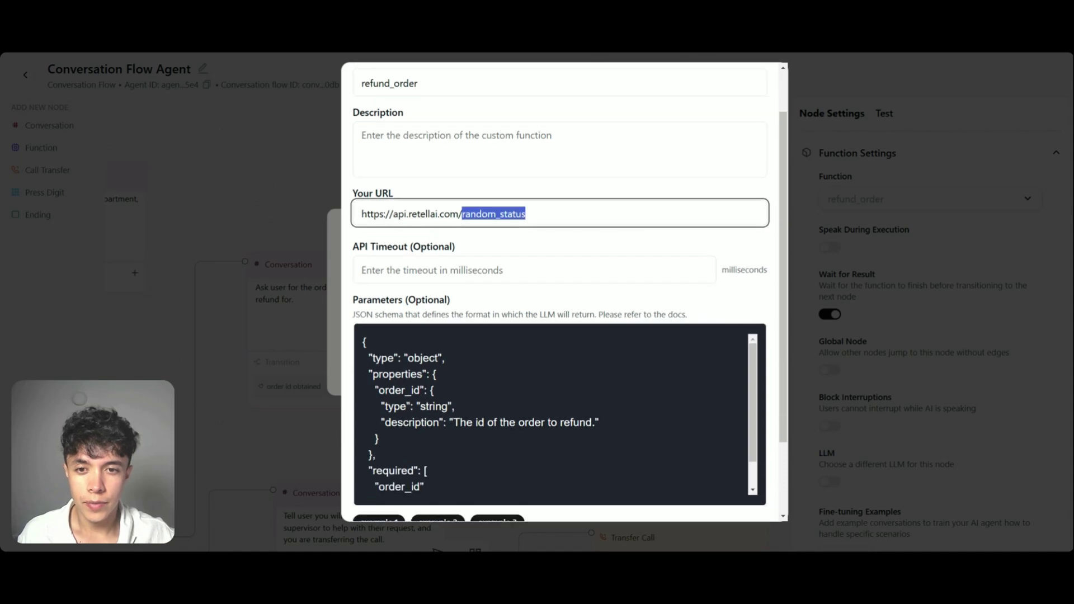
pyautogui.scroll(1, 560, 296)
pyautogui.click(474, 168)
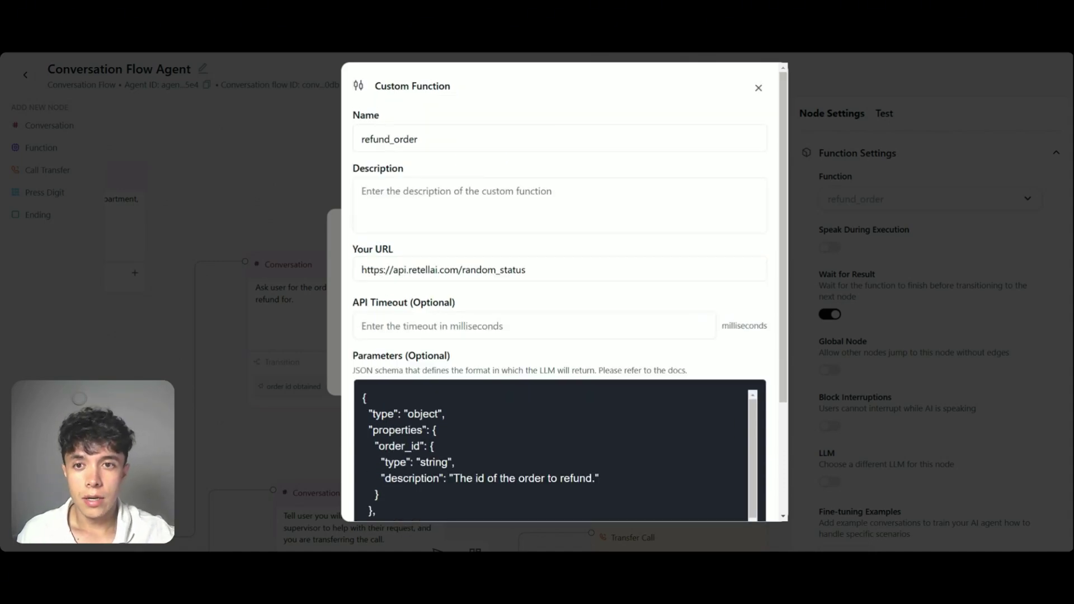
pyautogui.moveTo(385, 118); pyautogui.dragTo(359, 116)
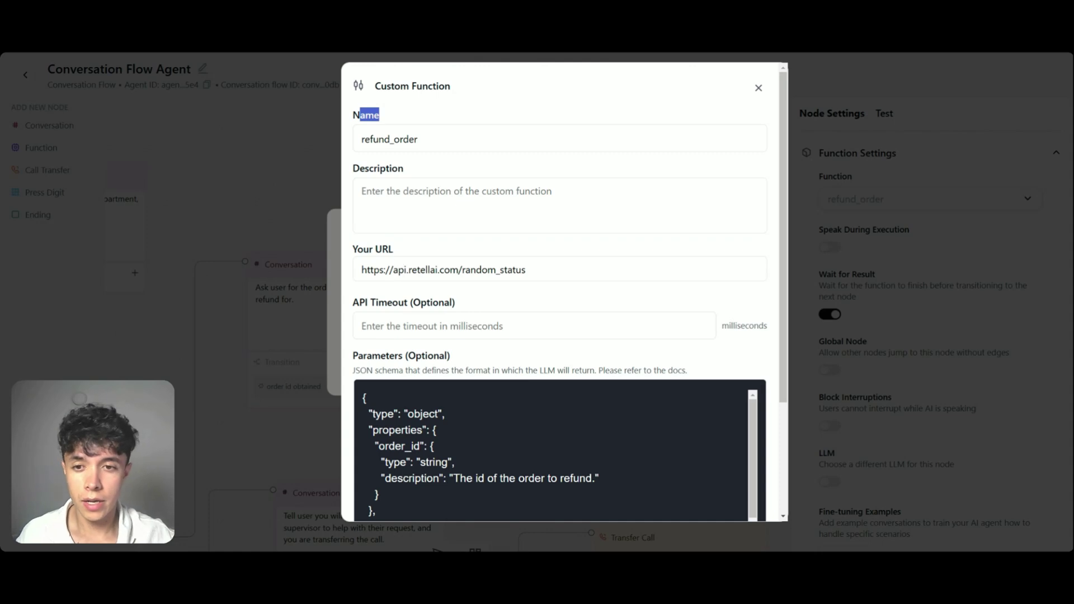
pyautogui.click(466, 288)
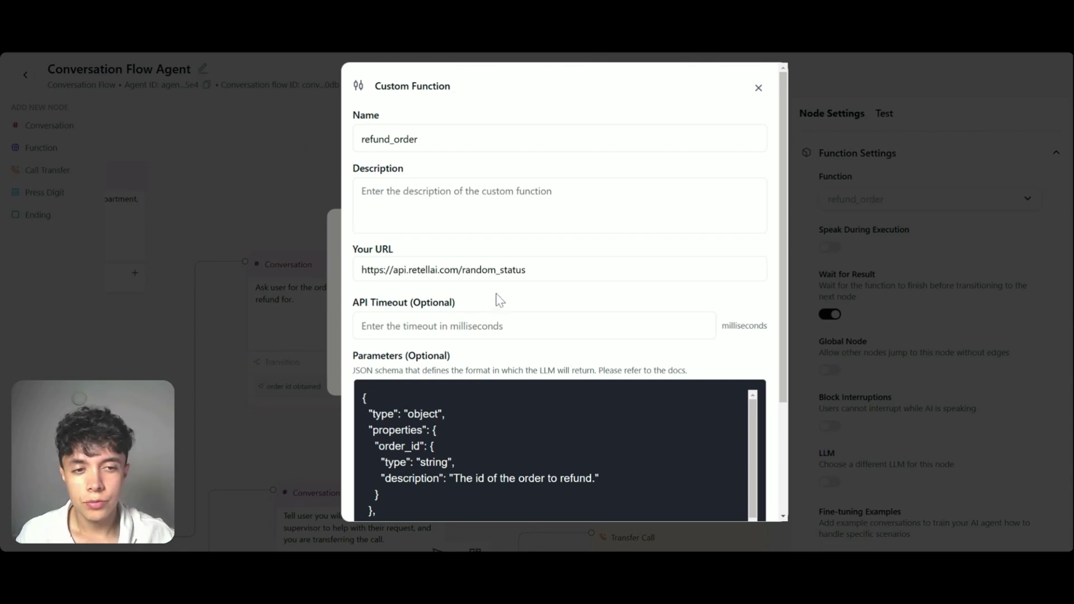
pyautogui.scroll(-1, 534, 294)
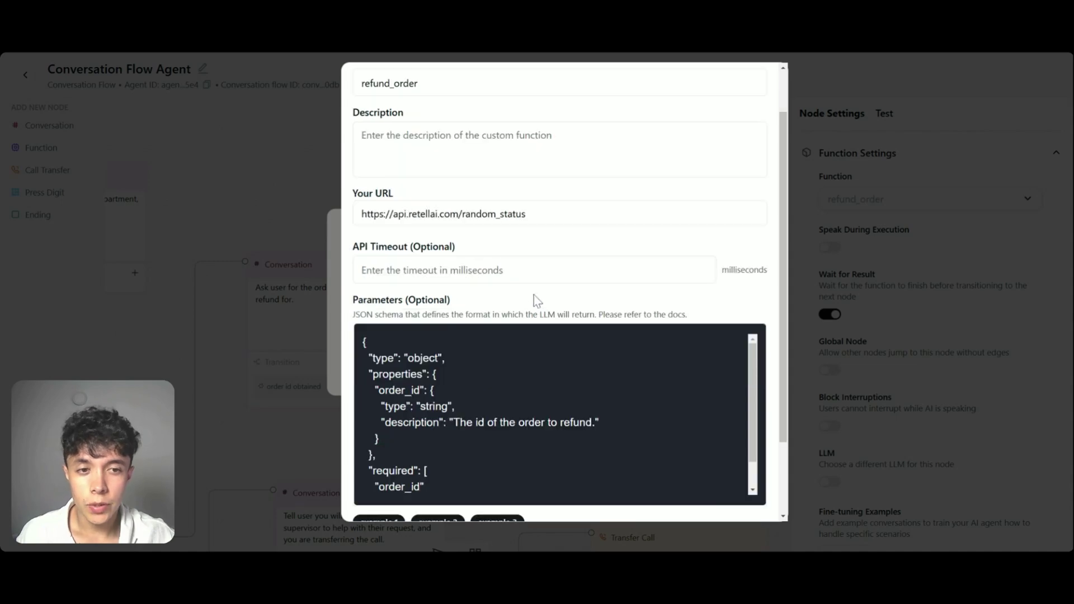
pyautogui.scroll(-2, 532, 290)
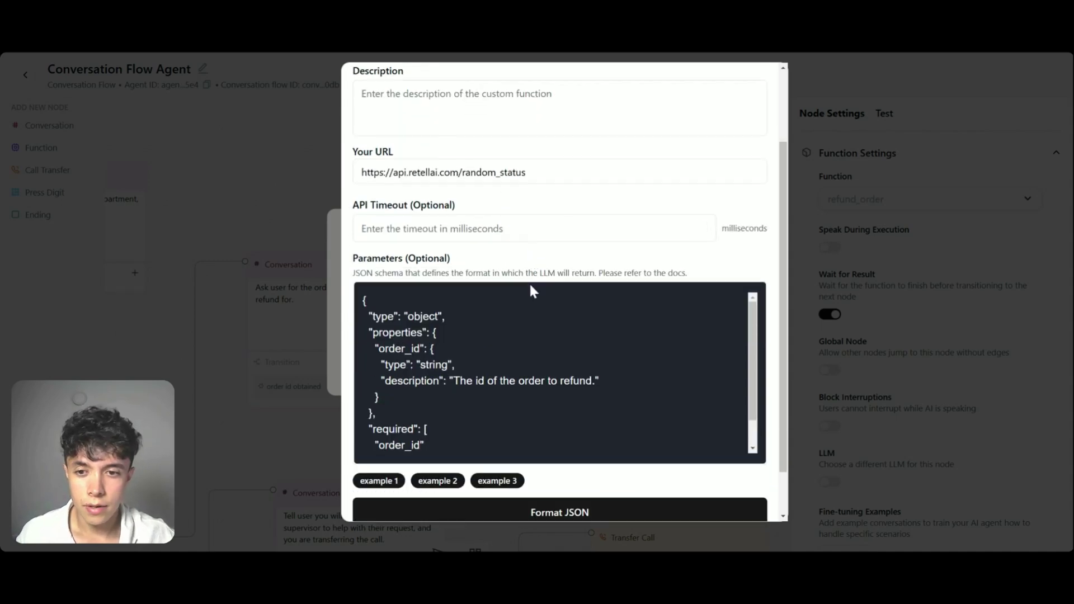
pyautogui.scroll(2, 559, 358)
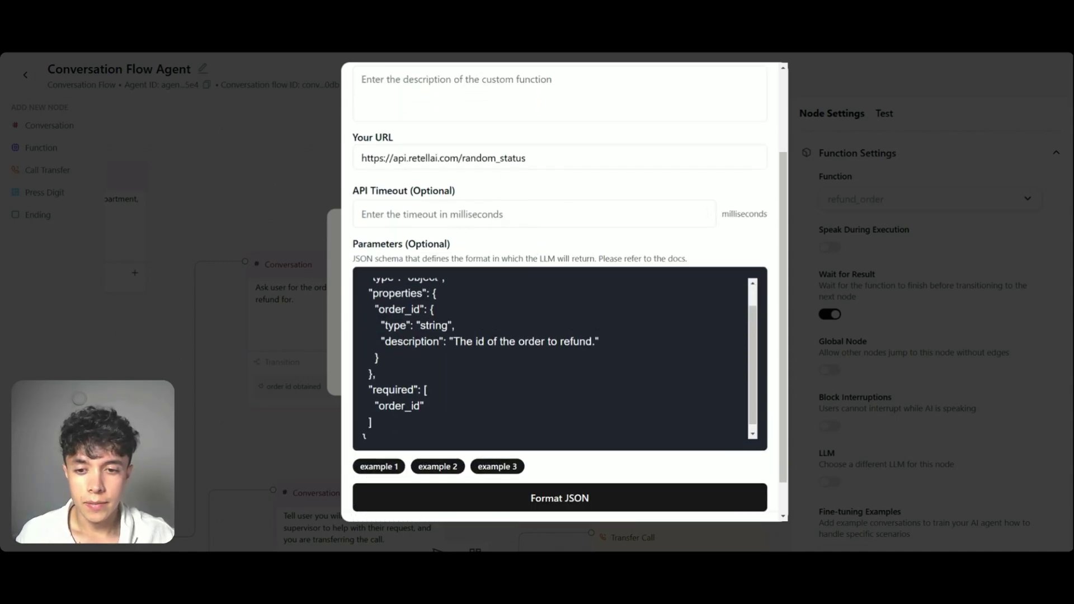
pyautogui.scroll(-2, 559, 358)
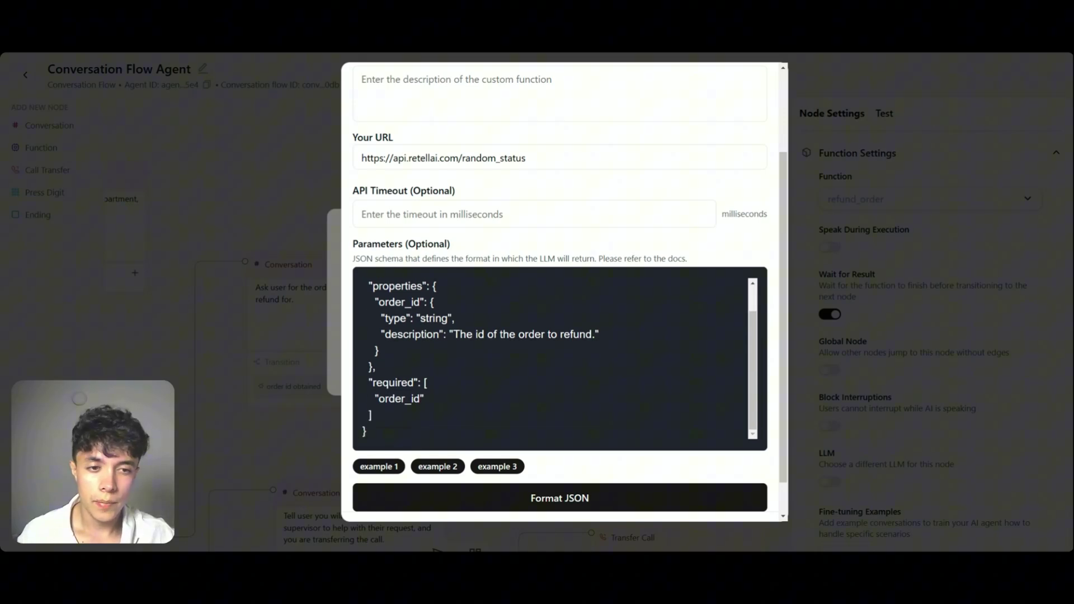
pyautogui.scroll(1, 560, 358)
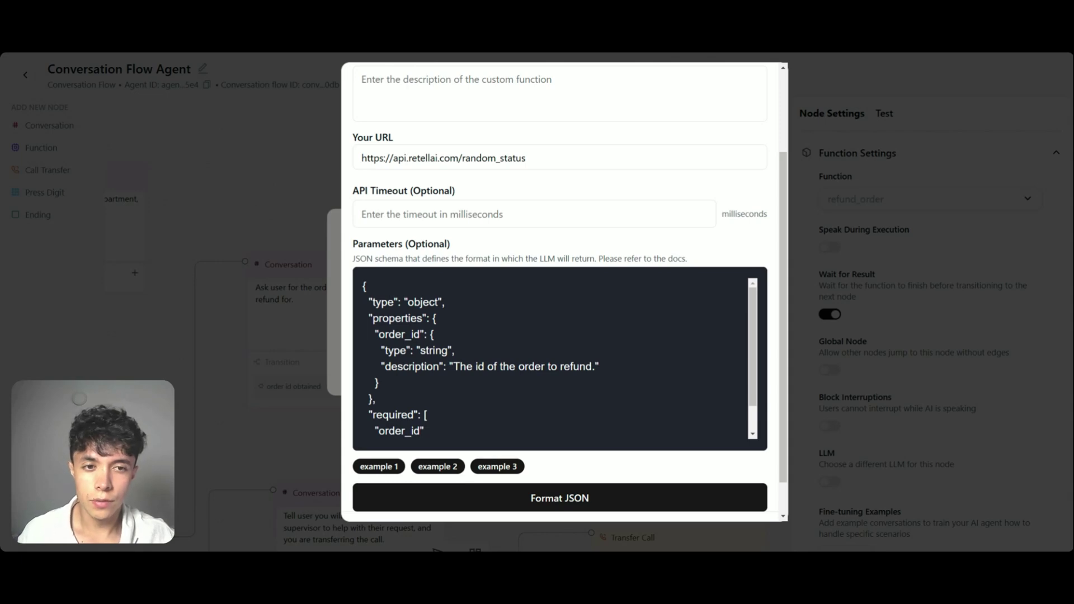
pyautogui.click(287, 192)
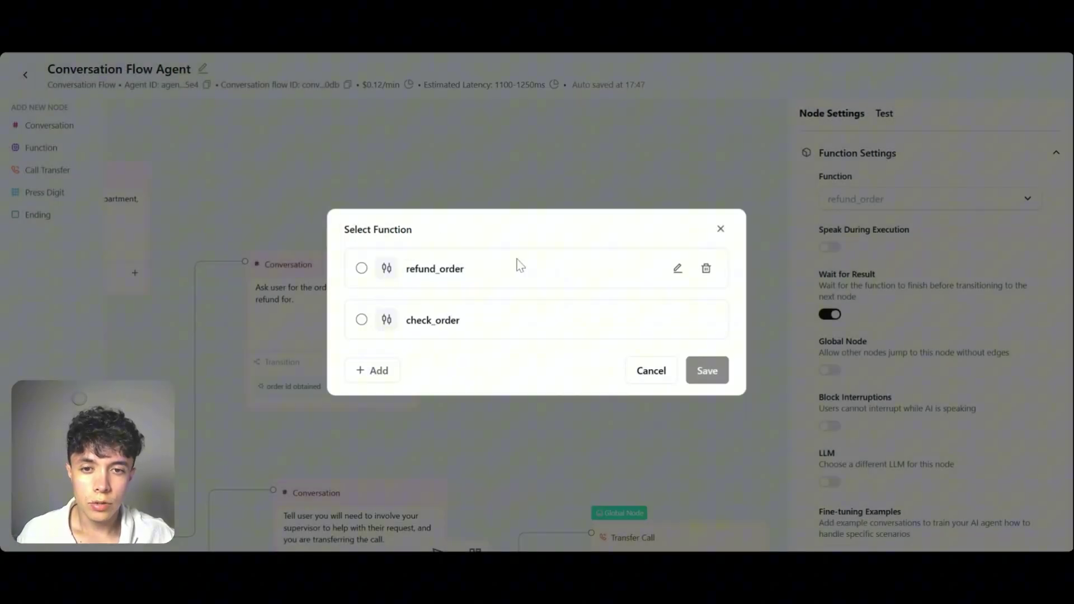
# Glance at check_order, then save refund_order as the node's function
pyautogui.click(470, 329)
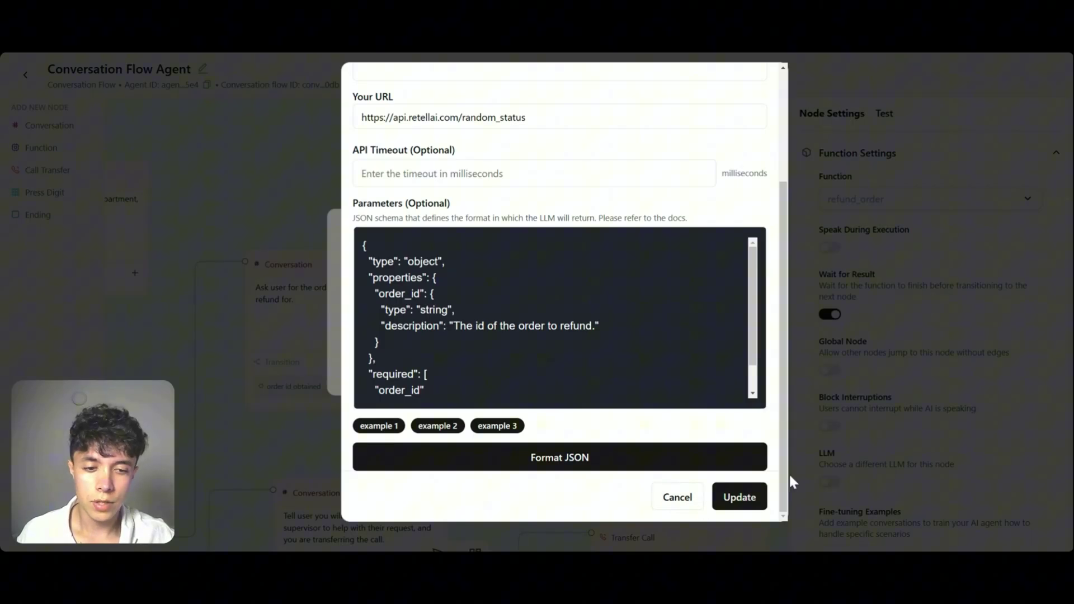
pyautogui.click(678, 498)
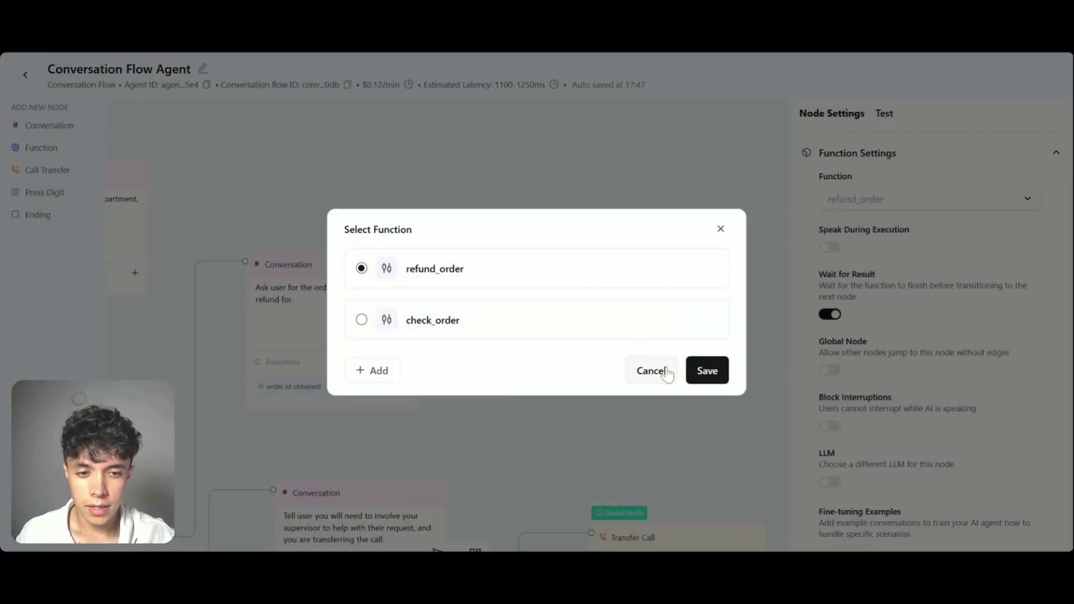
pyautogui.click(707, 370)
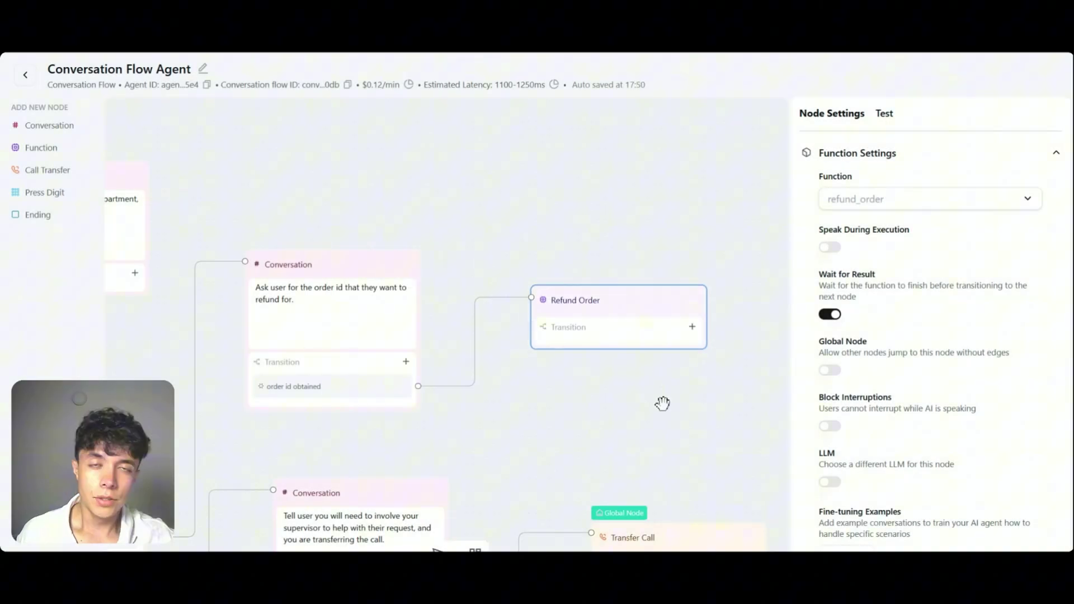
# Give Refund Order the transitions 'Refund was succesful' and 'Refund was not succesful'
pyautogui.click(691, 328)
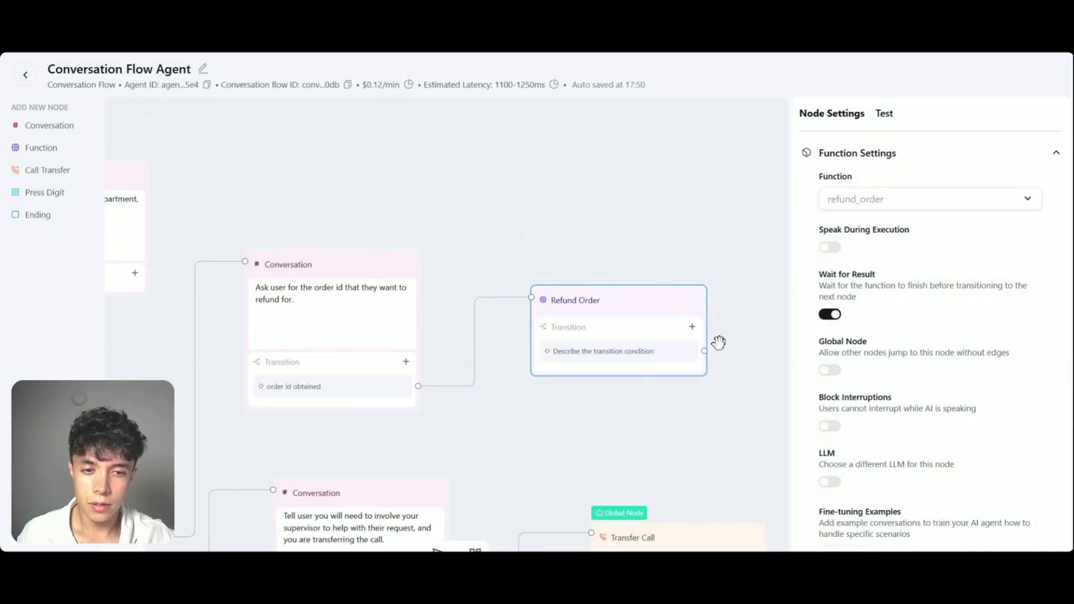
pyautogui.click(693, 328)
pyautogui.click(643, 351)
pyautogui.press('super+a')
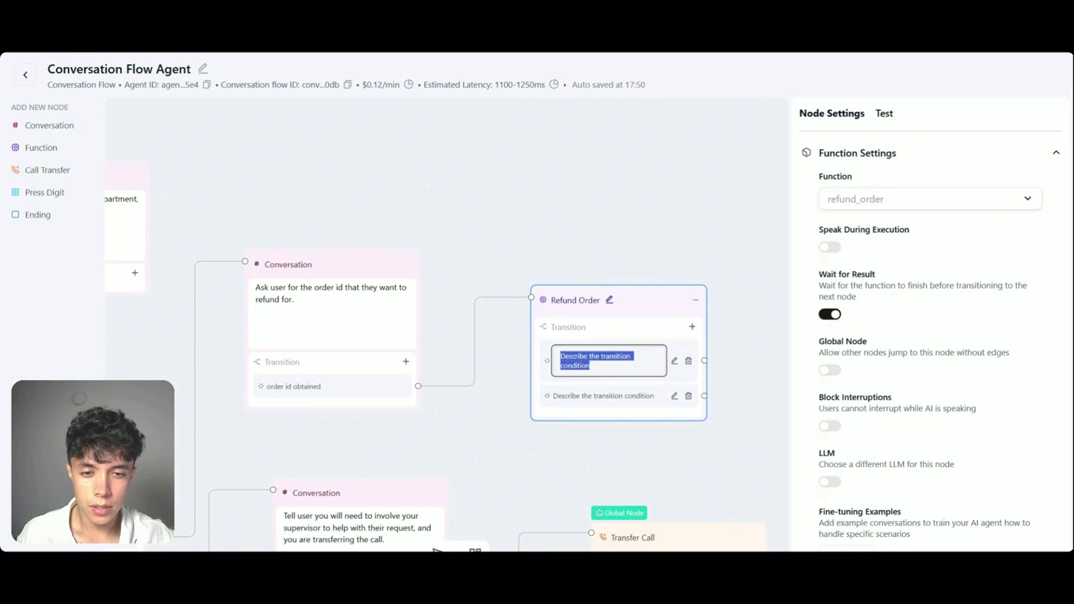
pyautogui.write('Refund was succesful')
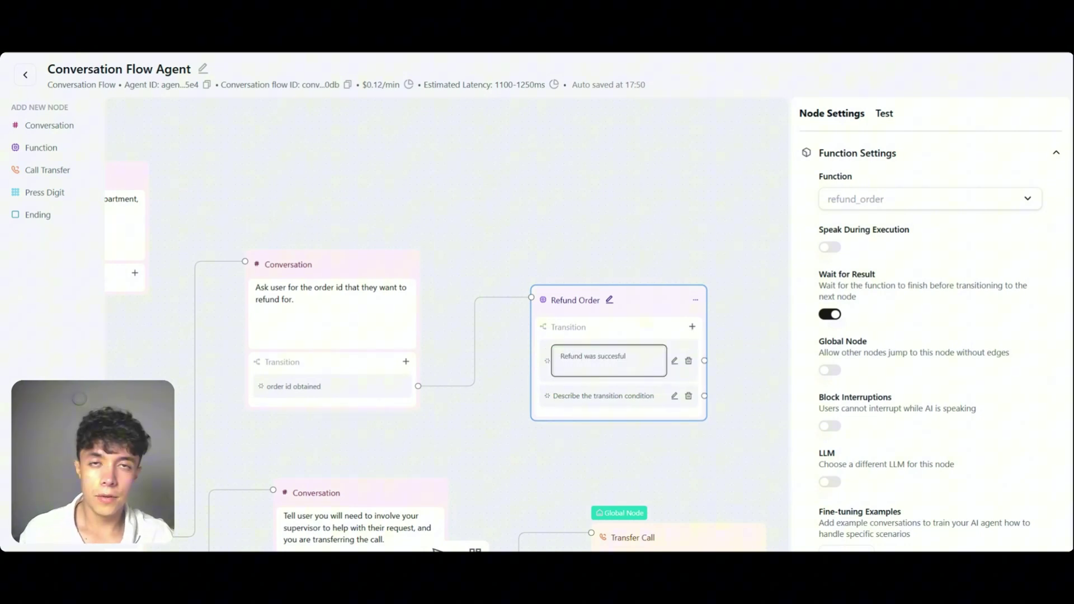
pyautogui.click(652, 395)
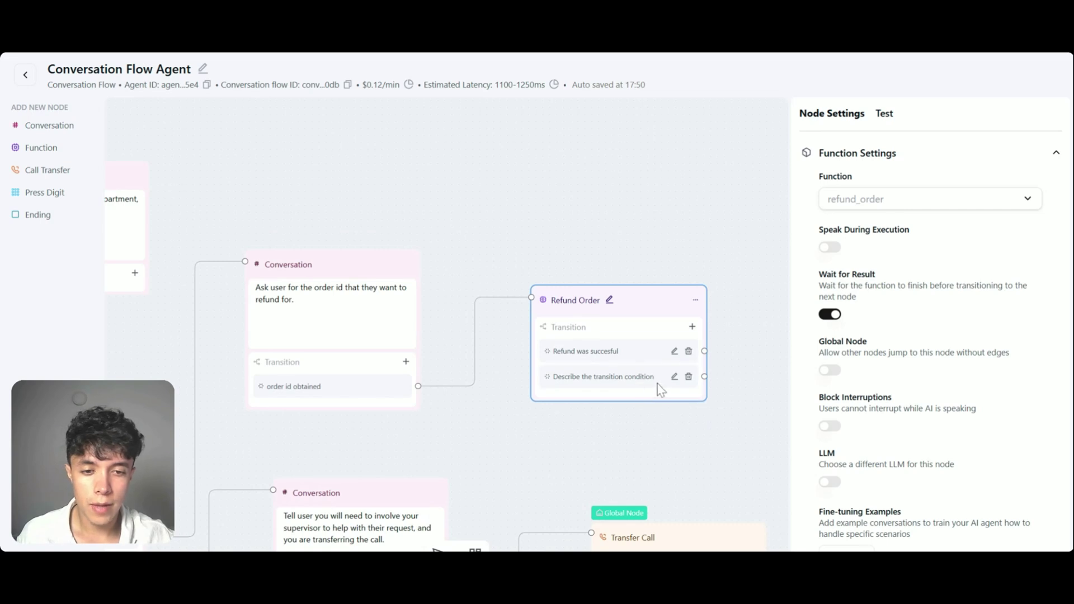
pyautogui.click(659, 386)
pyautogui.moveTo(659, 386); pyautogui.dragTo(560, 382)
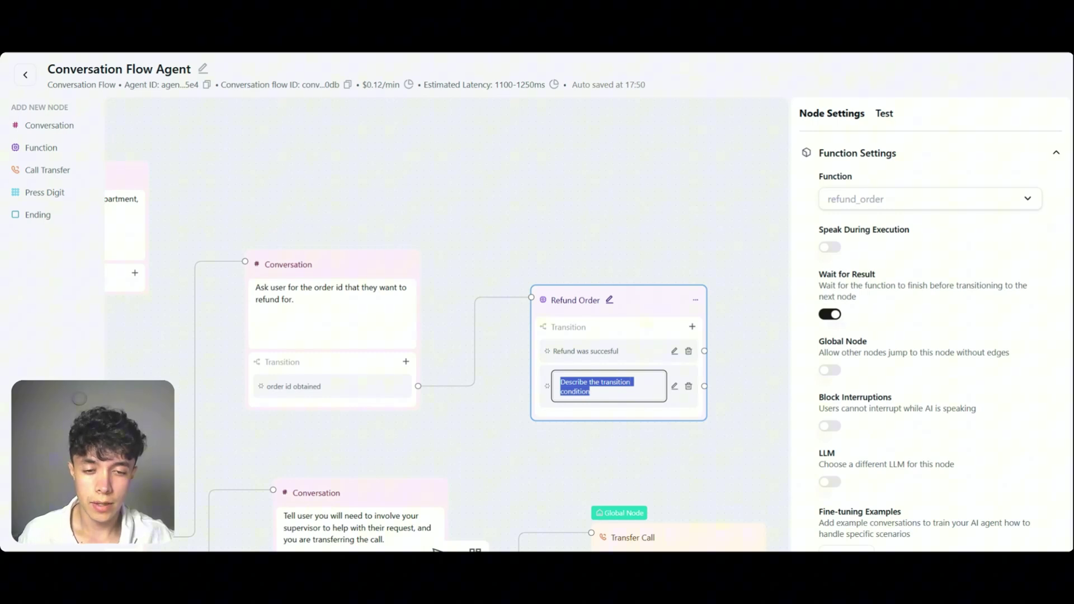
pyautogui.press('BackSpace')
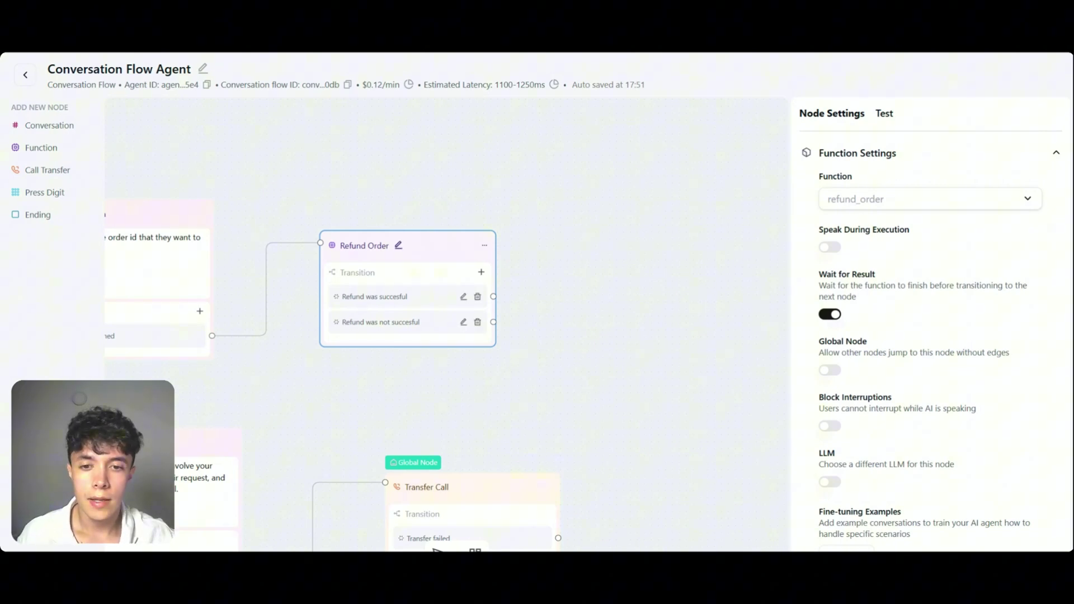
pyautogui.press('Escape')
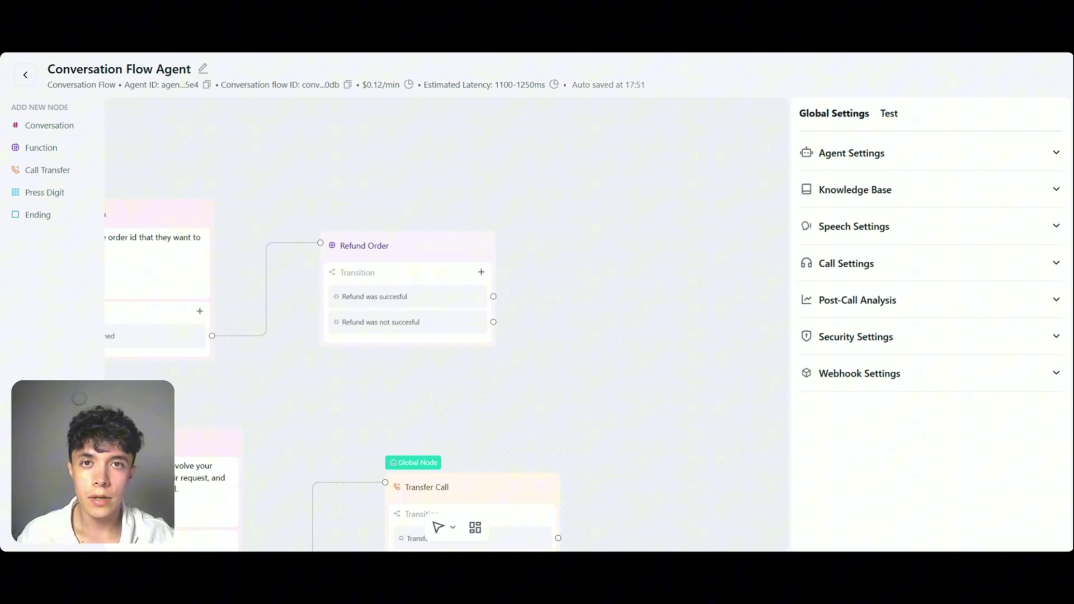
# Inspect the refund-confirmation Conversation node that follows a successful refund
pyautogui.scroll(-5, 551, 410)
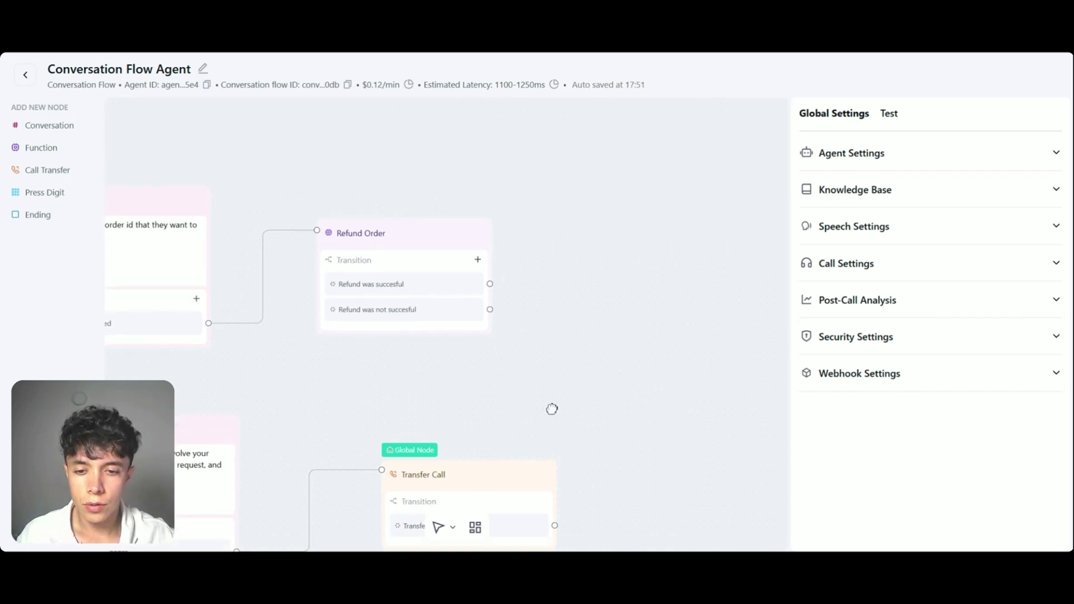
pyautogui.scroll(2, 516, 336)
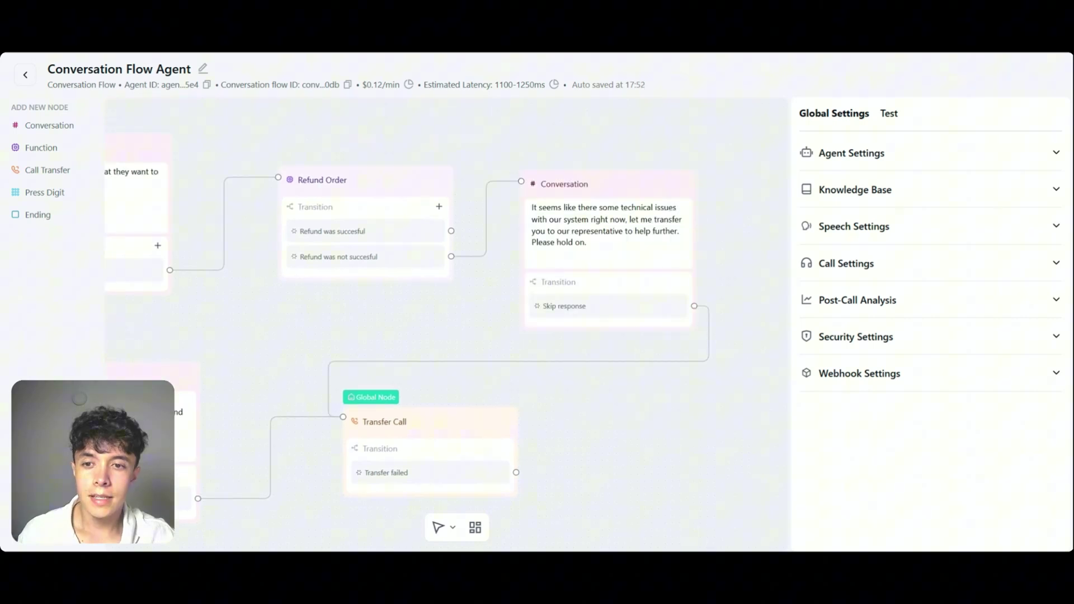
pyautogui.scroll(5, 451, 202)
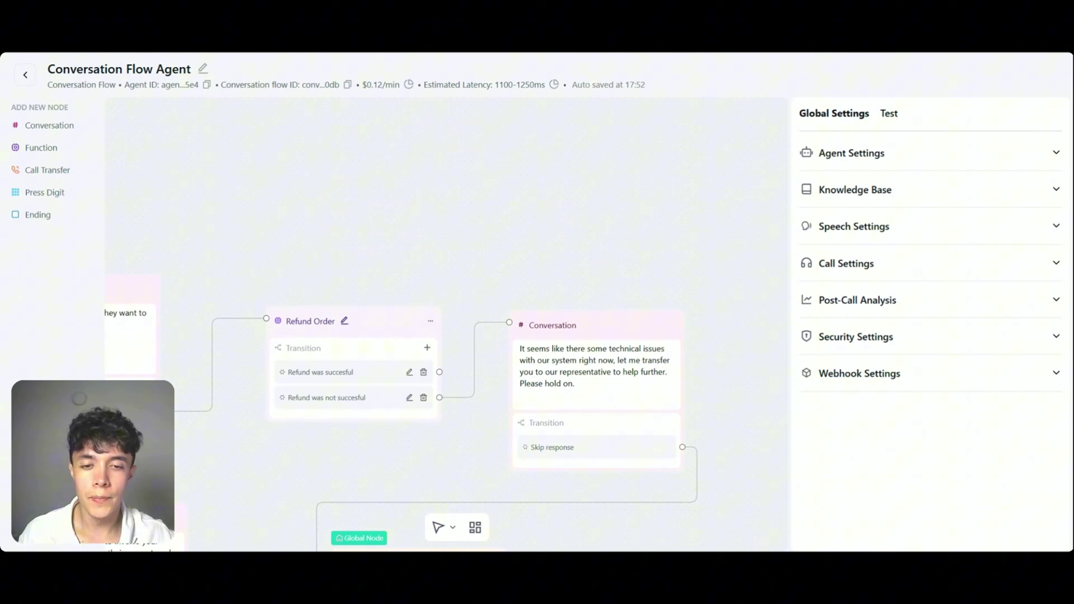
pyautogui.hscroll(2, 529, 233)
pyautogui.scroll(1, 530, 233)
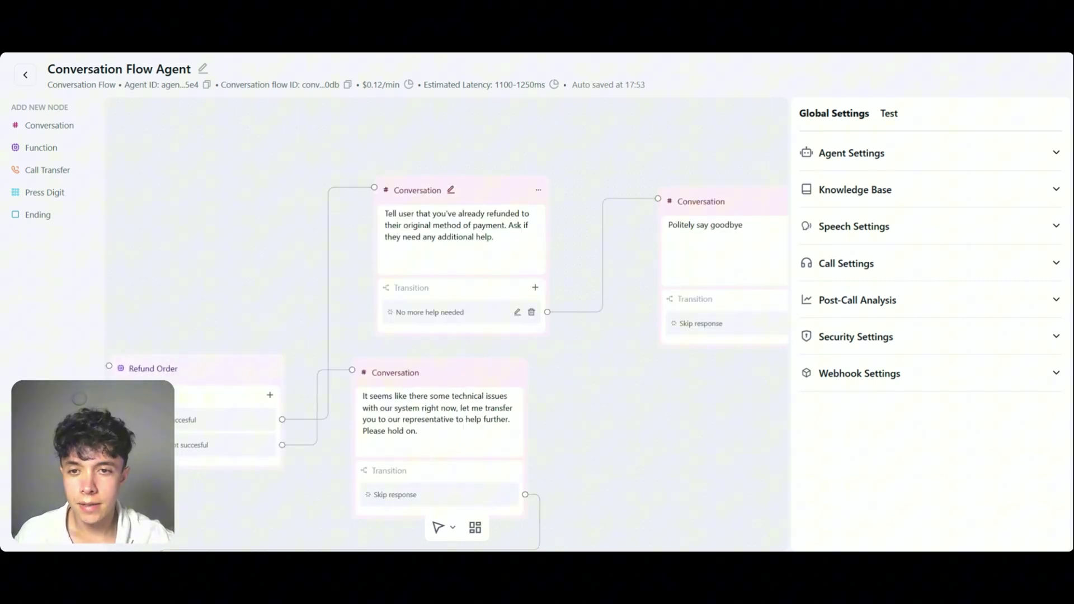
pyautogui.click(467, 188)
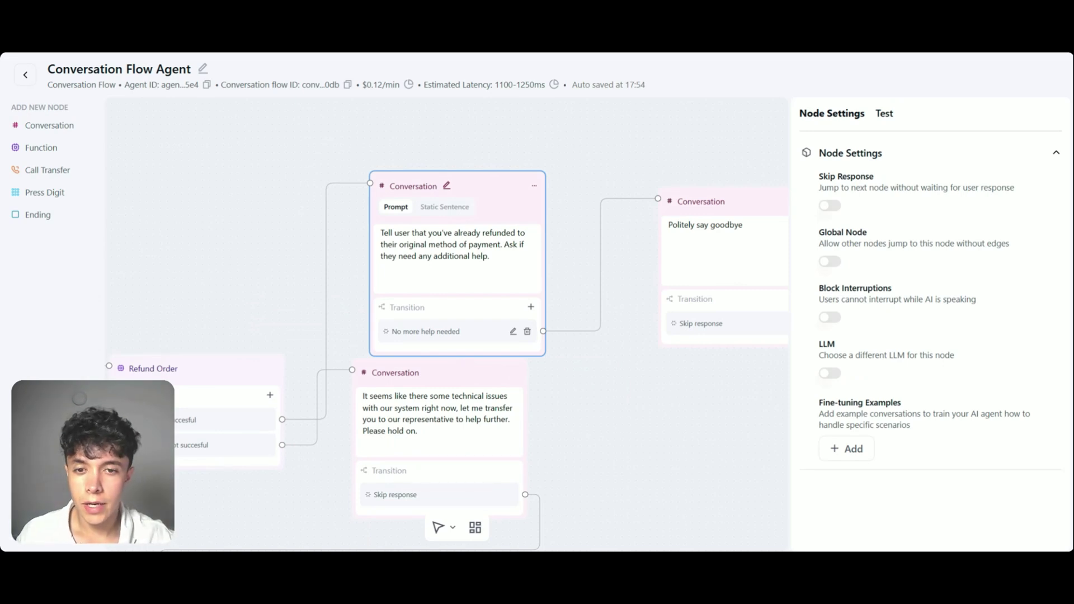
pyautogui.press('Escape')
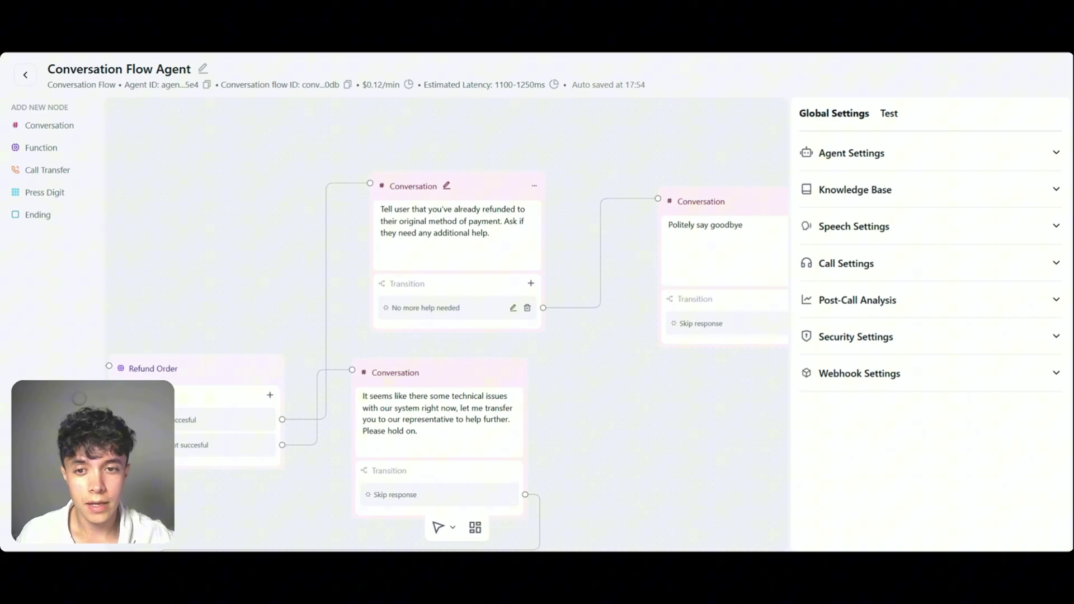
# Inspect the goodbye Conversation node leading to End Call
pyautogui.scroll(3, 546, 148)
pyautogui.scroll(-2, 435, 482)
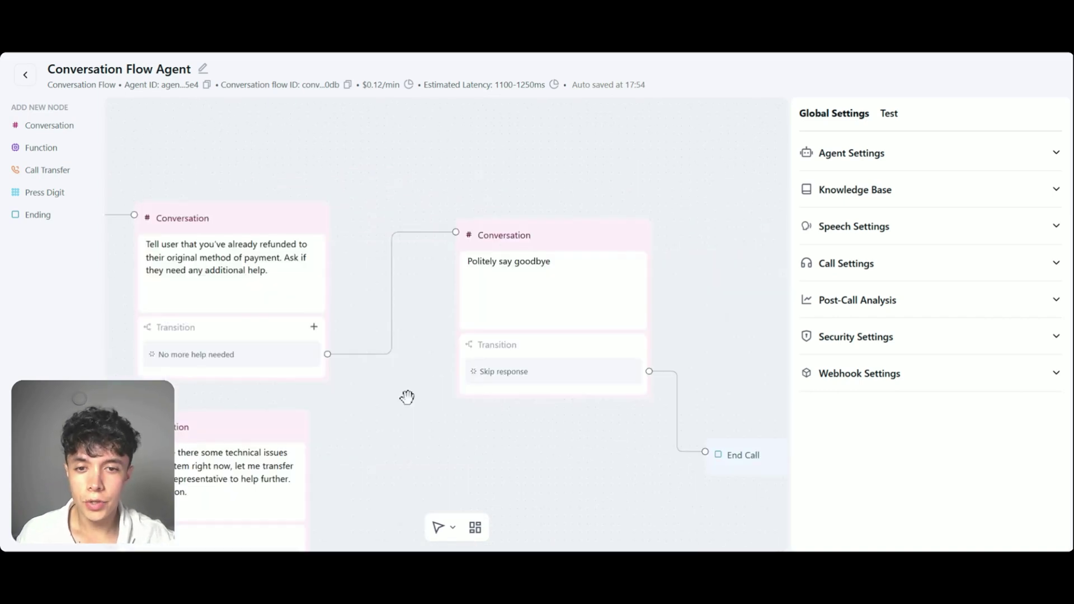
pyautogui.moveTo(542, 431); pyautogui.dragTo(457, 395)
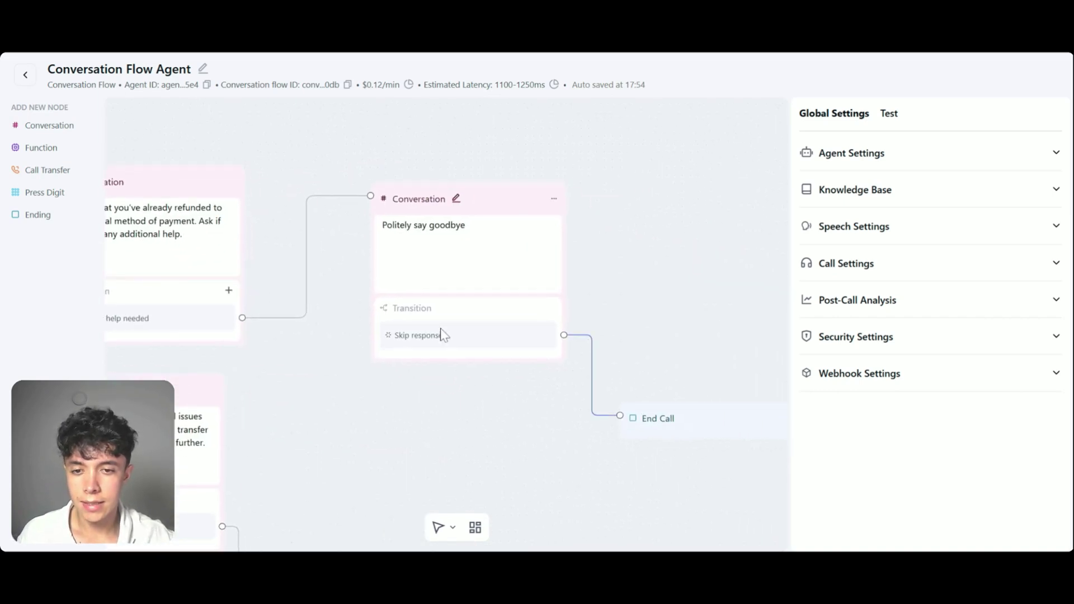
pyautogui.click(498, 204)
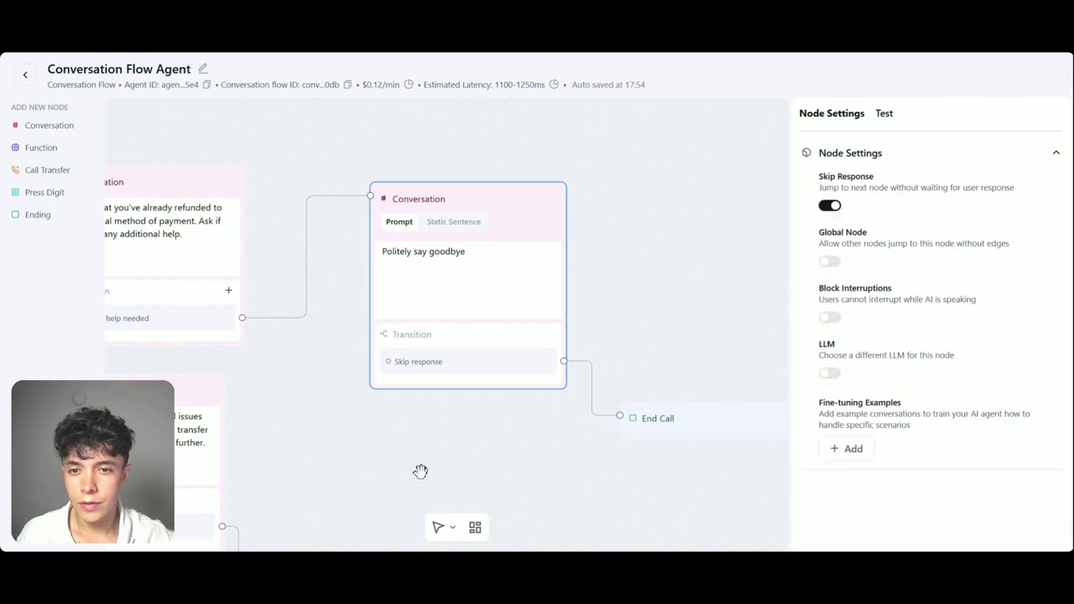
pyautogui.moveTo(466, 457); pyautogui.dragTo(354, 388)
pyautogui.scroll(-1, 536, 360)
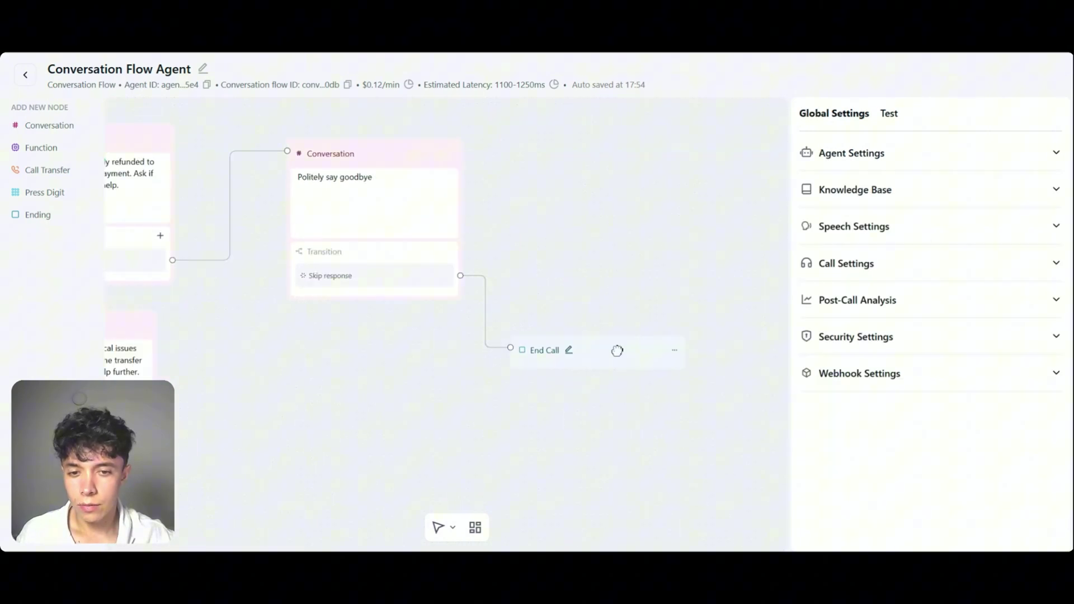
pyautogui.scroll(4, 386, 414)
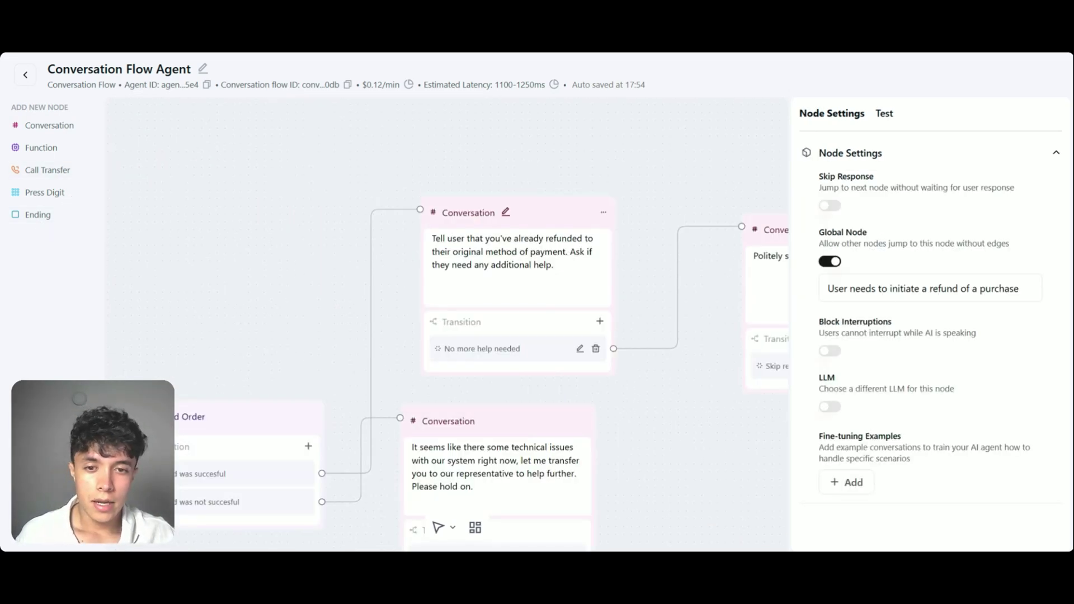
# Inspect the settings of the Ask for the order id and refund confirmation nodes
pyautogui.scroll(-1, 465, 184)
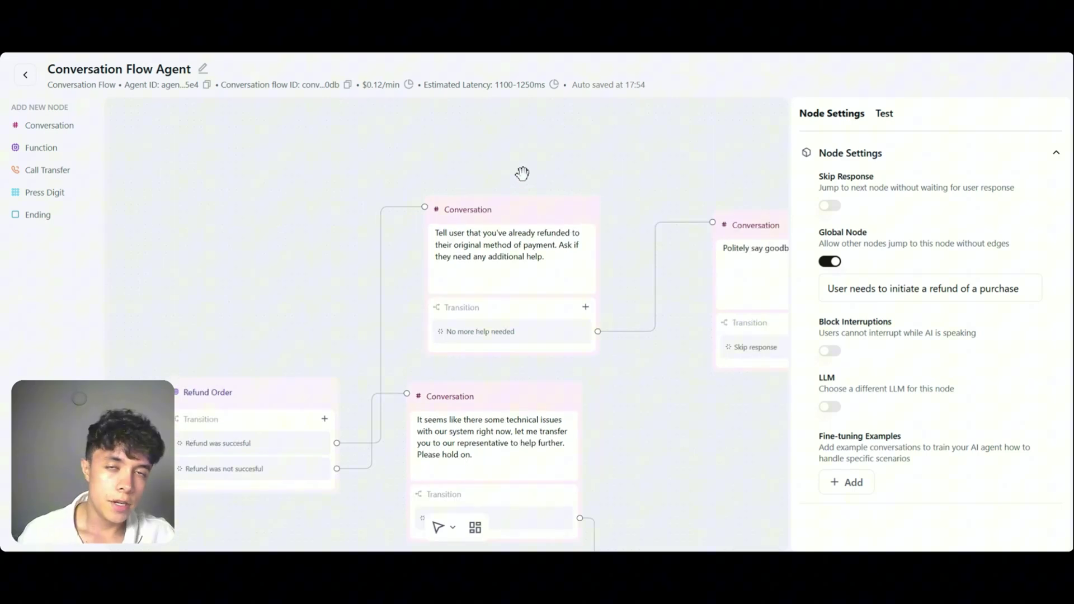
pyautogui.scroll(-1, 446, 163)
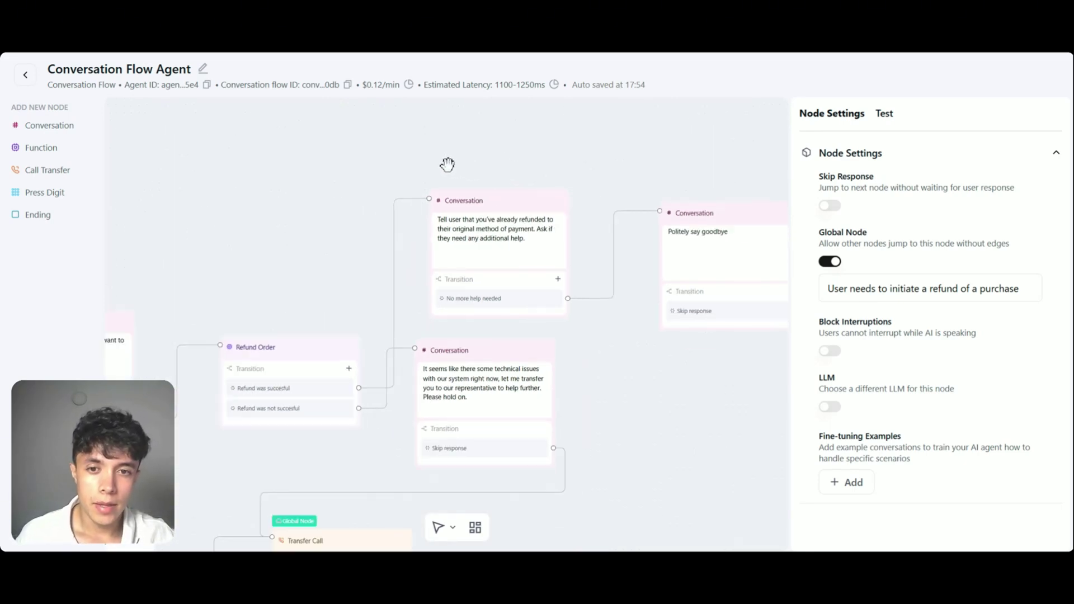
pyautogui.moveTo(429, 168); pyautogui.dragTo(589, 259)
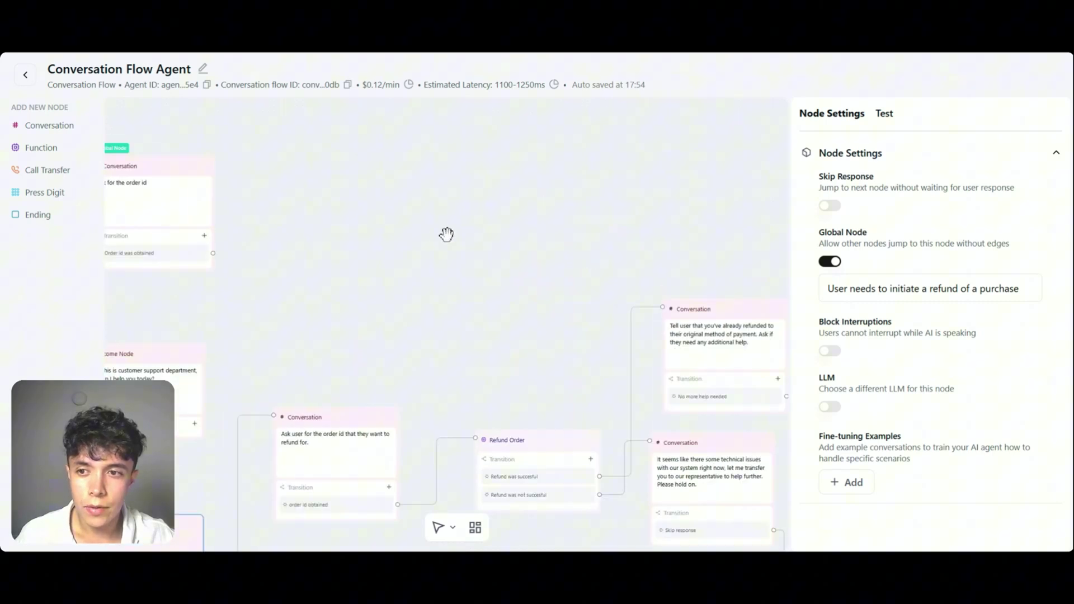
pyautogui.moveTo(446, 233); pyautogui.dragTo(597, 274)
pyautogui.click(325, 208)
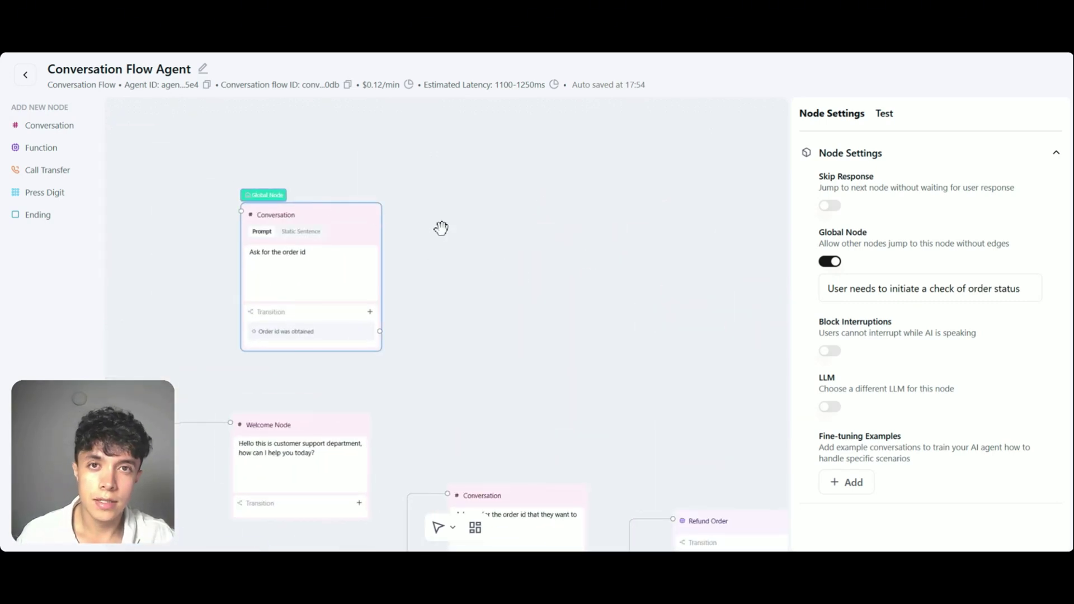
pyautogui.moveTo(621, 230); pyautogui.dragTo(386, 203)
pyautogui.moveTo(637, 248); pyautogui.dragTo(673, 290)
pyautogui.click(599, 287)
# Return to the Ask for the order id global node and show its settings
pyautogui.moveTo(263, 228); pyautogui.dragTo(422, 242)
pyautogui.moveTo(517, 248); pyautogui.dragTo(531, 248)
pyautogui.hscroll(10, 531, 248)
pyautogui.scroll(-3, 518, 245)
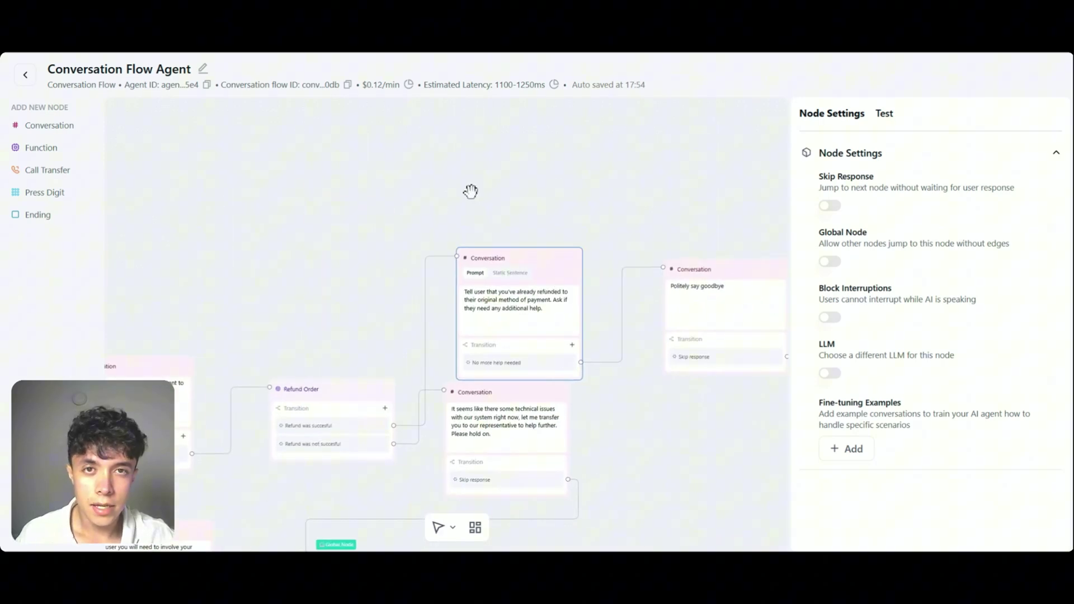
pyautogui.hscroll(-10, 472, 192)
pyautogui.scroll(3, 472, 192)
pyautogui.hscroll(-5, 510, 219)
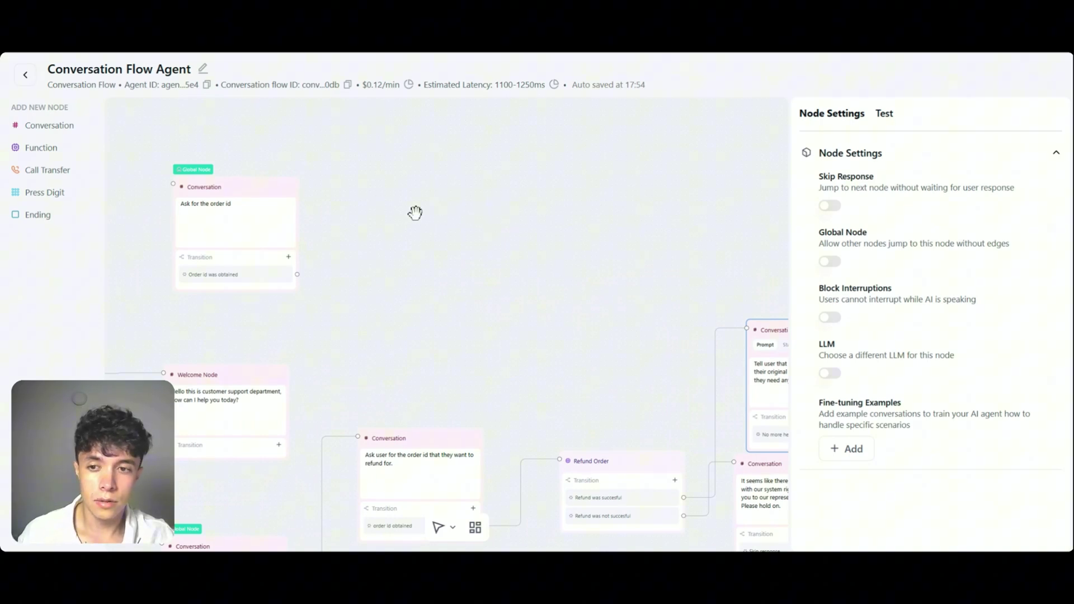
pyautogui.hscroll(9, 377, 218)
pyautogui.scroll(2, 411, 228)
pyautogui.hscroll(-15, 379, 233)
pyautogui.scroll(3, 413, 251)
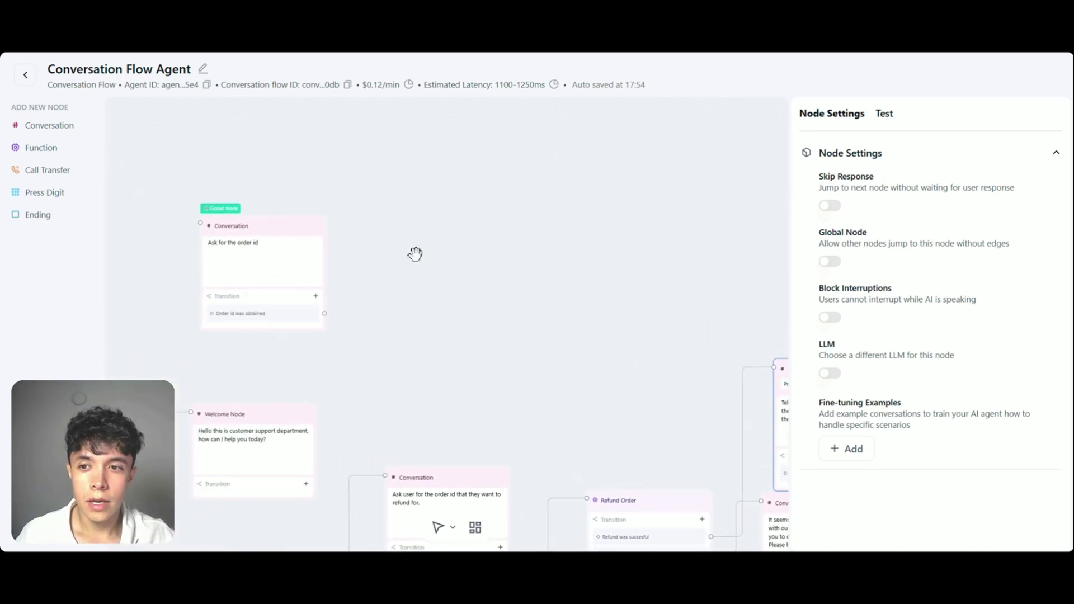
pyautogui.click(374, 237)
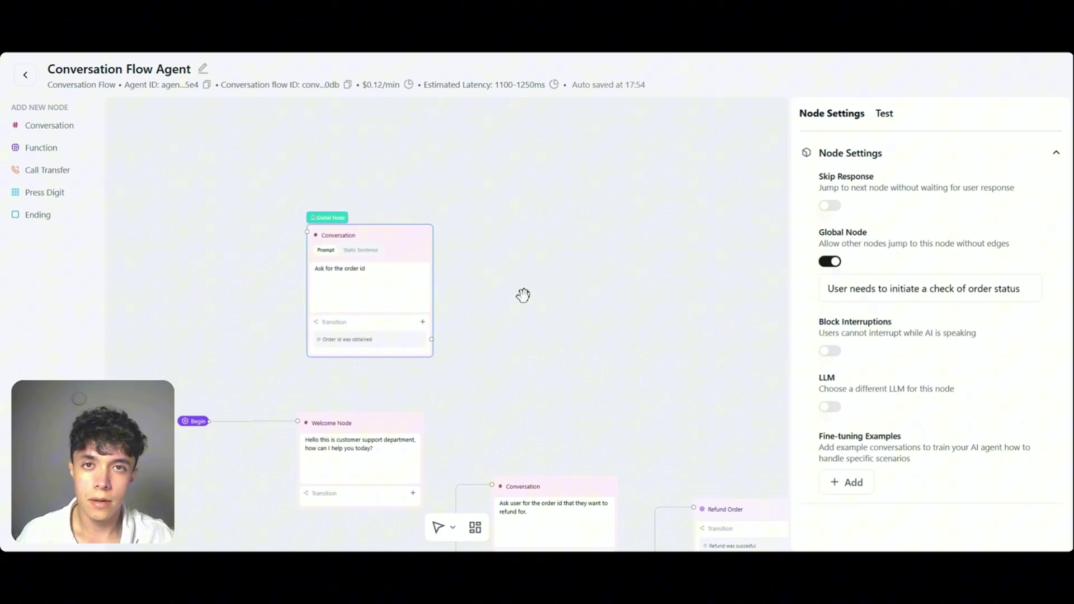
pyautogui.hscroll(15, 523, 295)
pyautogui.scroll(-15, 523, 295)
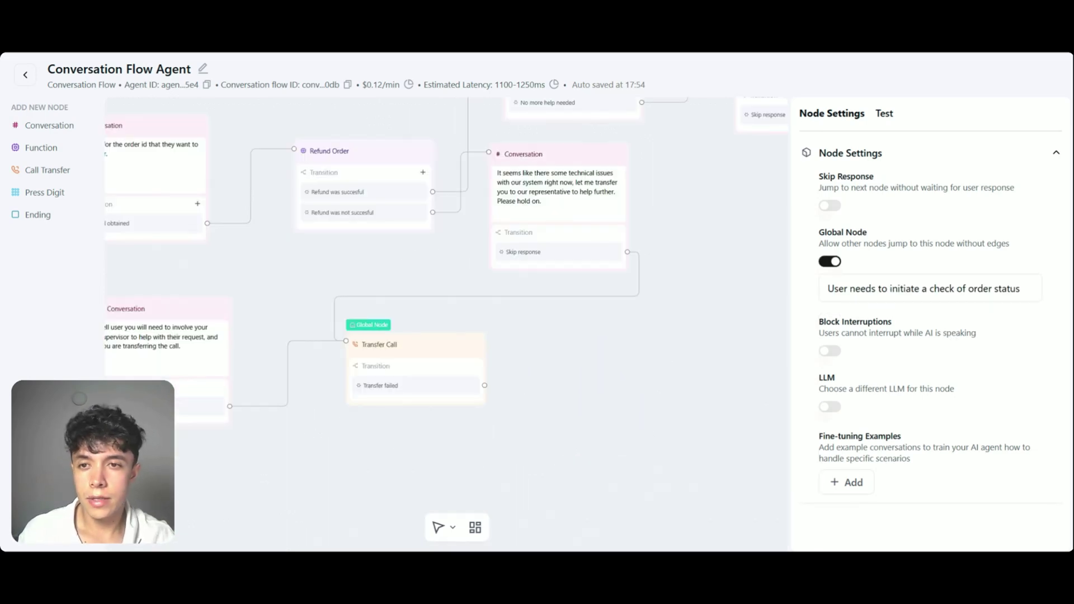
pyautogui.hscroll(5, 439, 434)
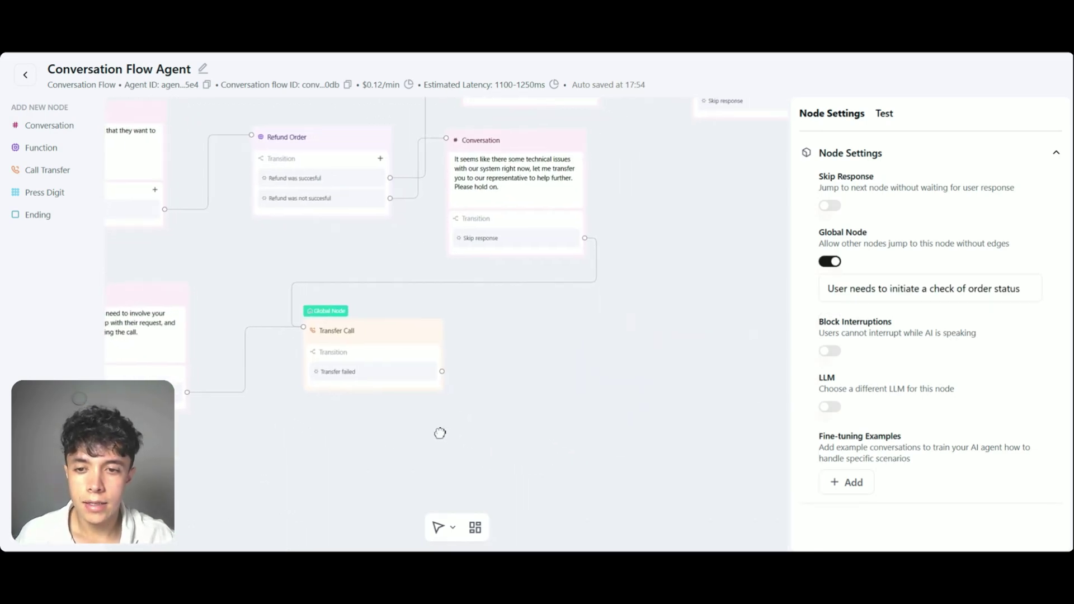
pyautogui.scroll(-5, 437, 439)
# Set up the 'Transfer failed' node apologising for telephony routing and promising supervisor follow-up
pyautogui.scroll(-2, 426, 442)
pyautogui.hscroll(3, 426, 443)
pyautogui.hscroll(2, 394, 446)
pyautogui.scroll(3, 393, 446)
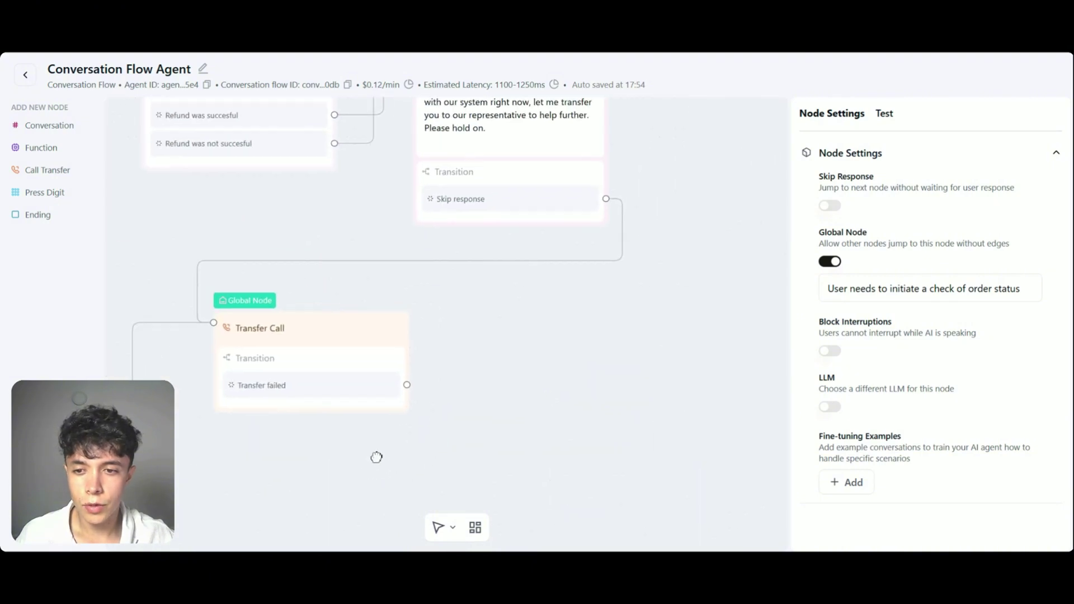
pyautogui.scroll(2, 377, 456)
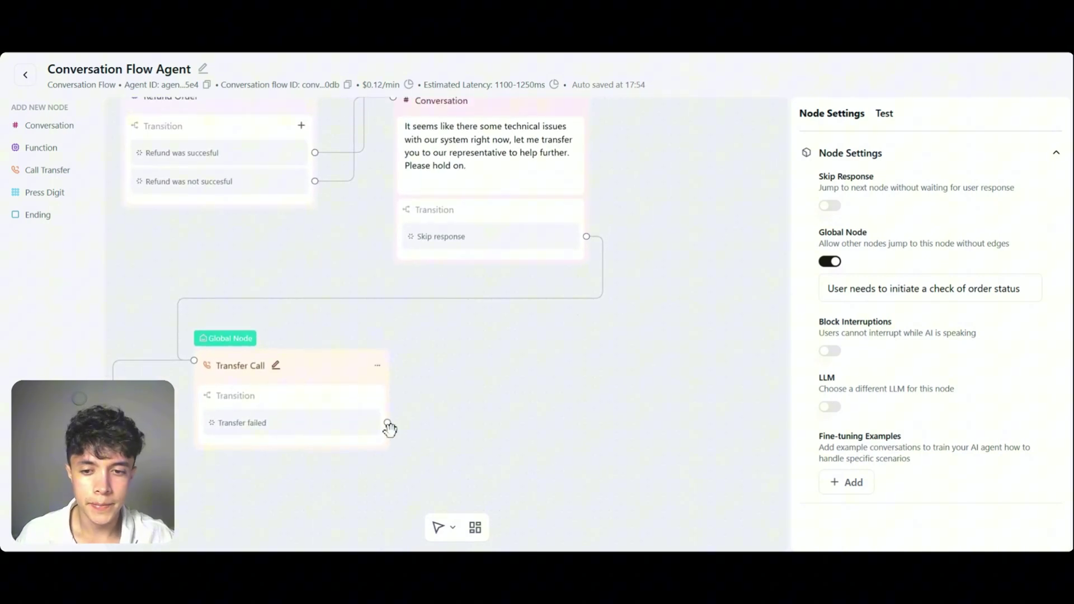
pyautogui.scroll(-2, 388, 427)
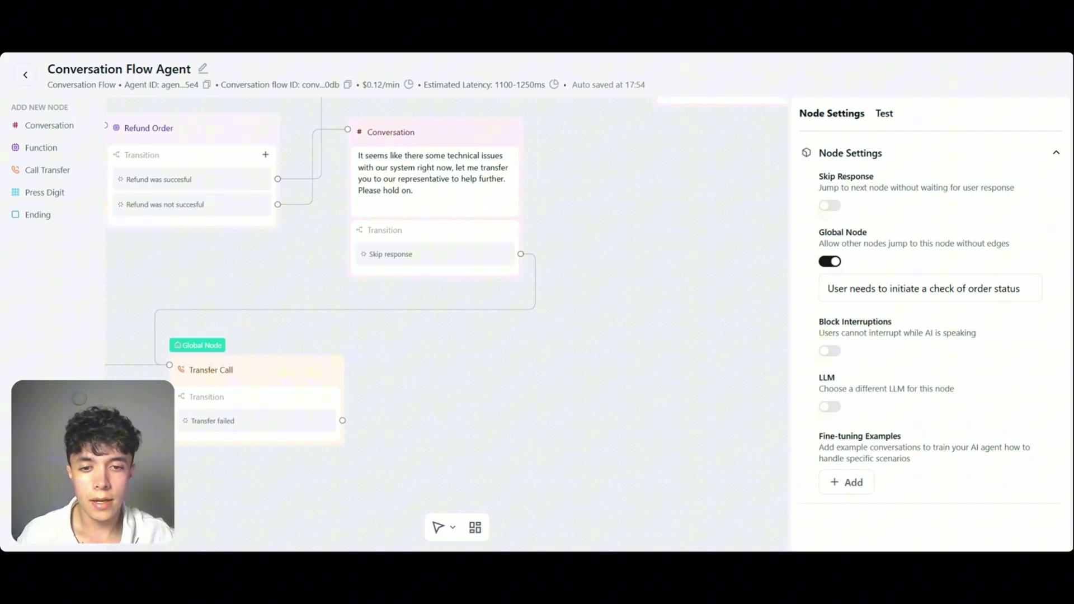
pyautogui.moveTo(436, 365); pyautogui.dragTo(393, 379)
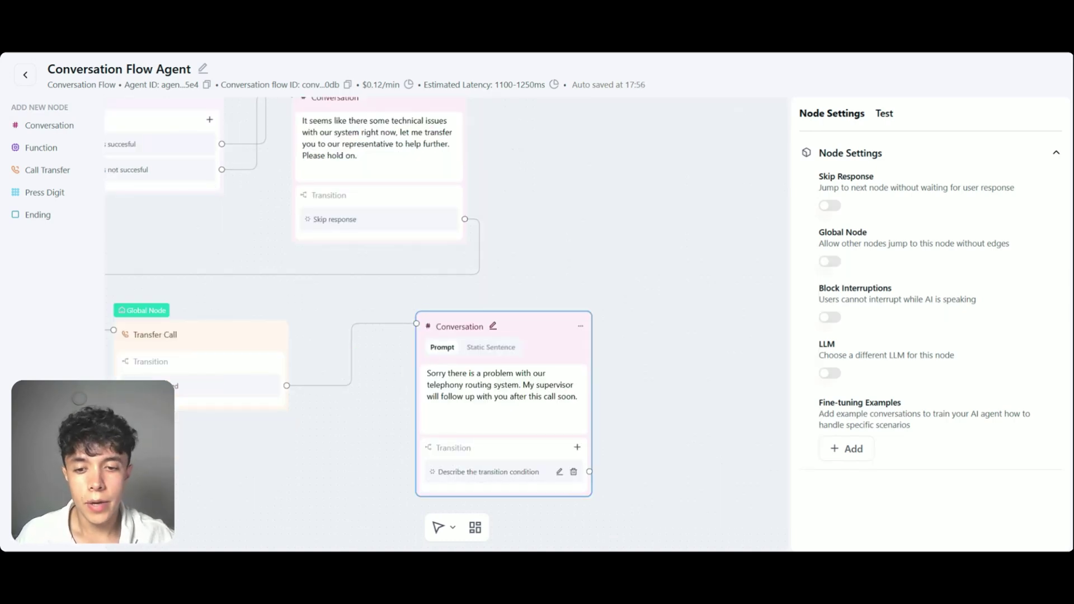
pyautogui.click(473, 473)
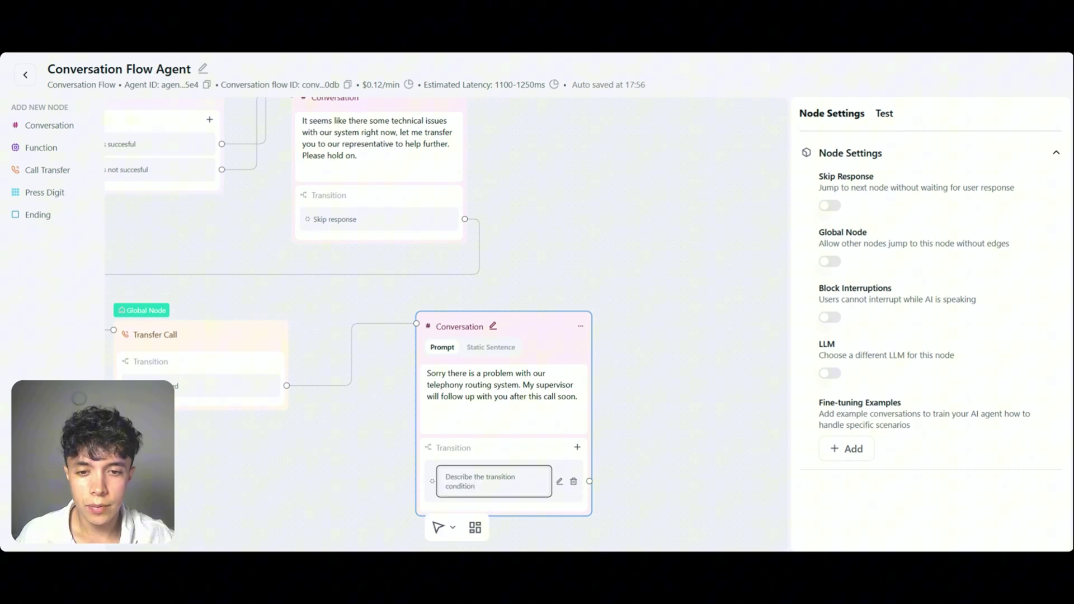
pyautogui.click(482, 368)
pyautogui.scroll(2, 483, 367)
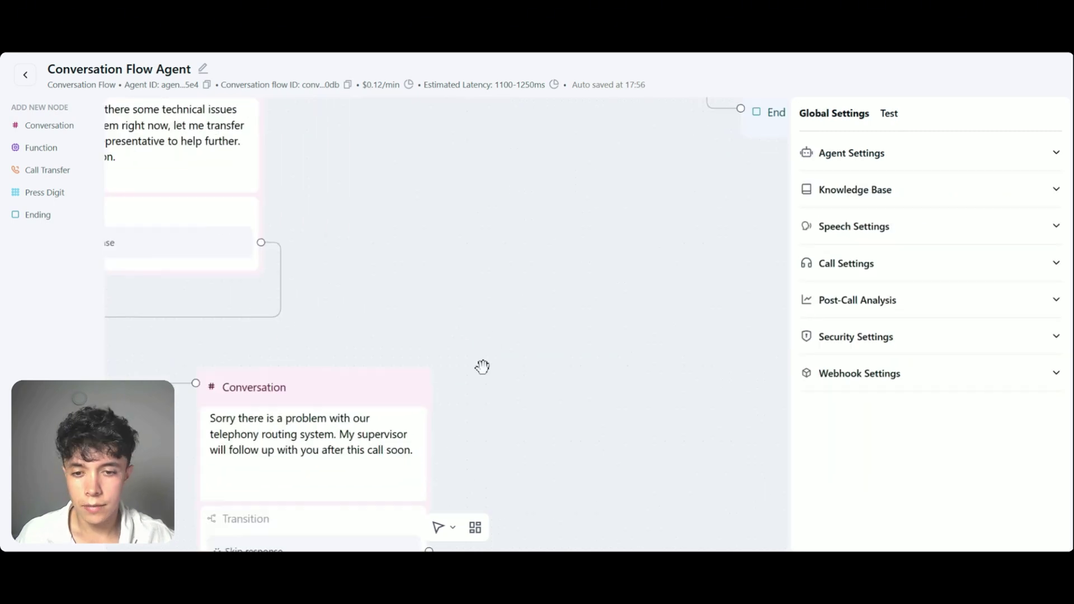
pyautogui.scroll(-5, 482, 367)
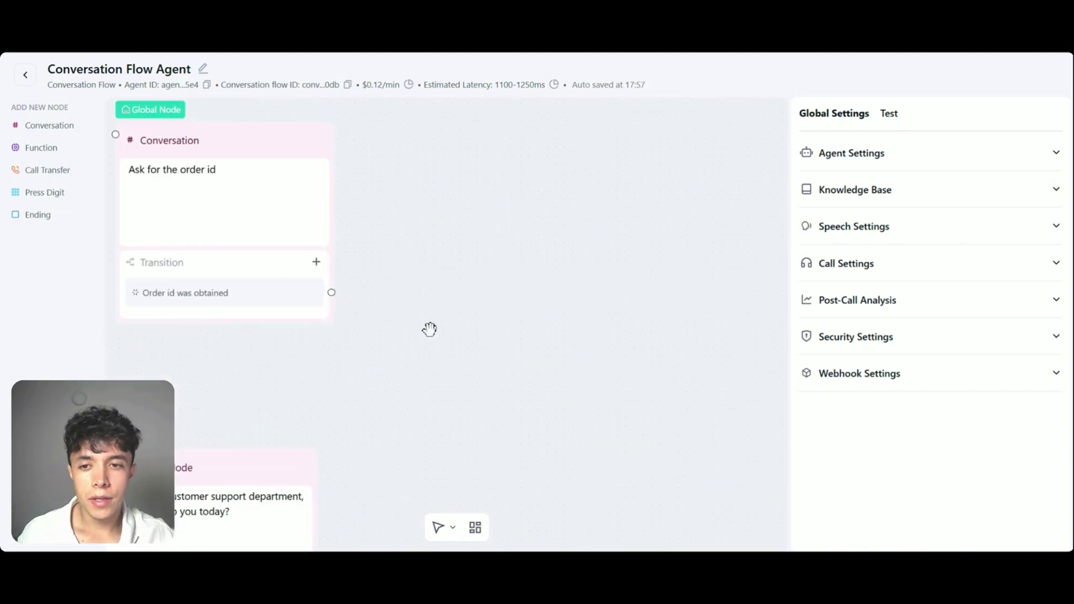
pyautogui.scroll(-3, 430, 329)
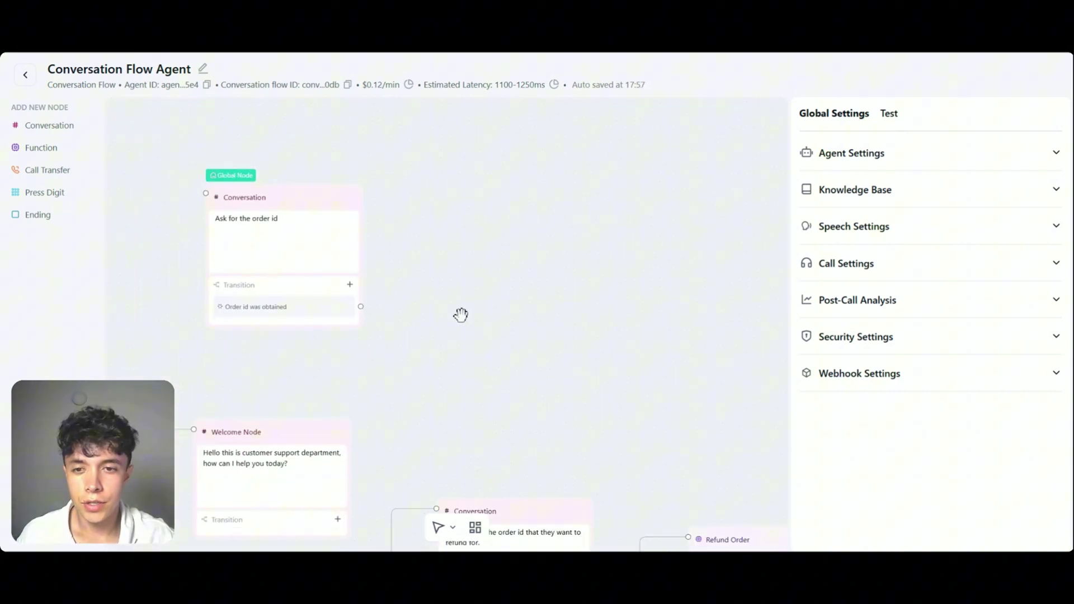
pyautogui.hscroll(-2, 460, 315)
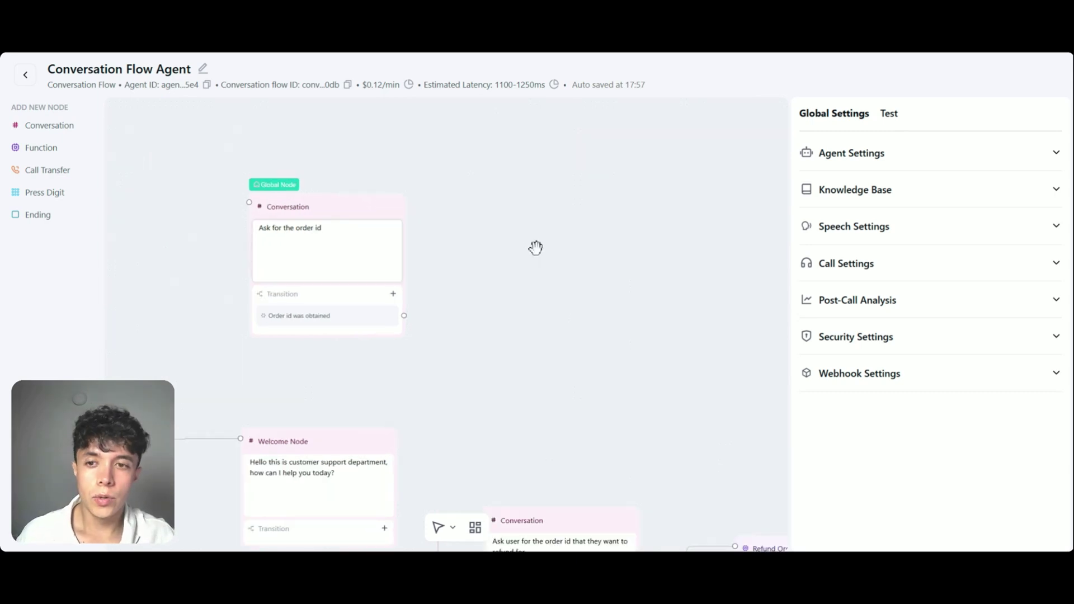
pyautogui.click(322, 227)
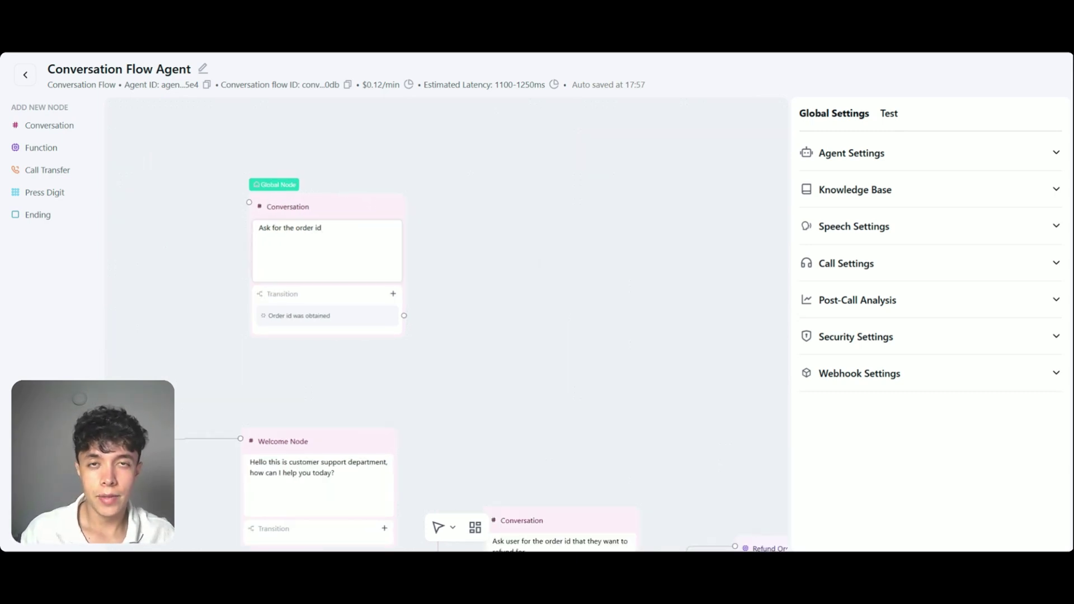
pyautogui.hscroll(-2, 508, 235)
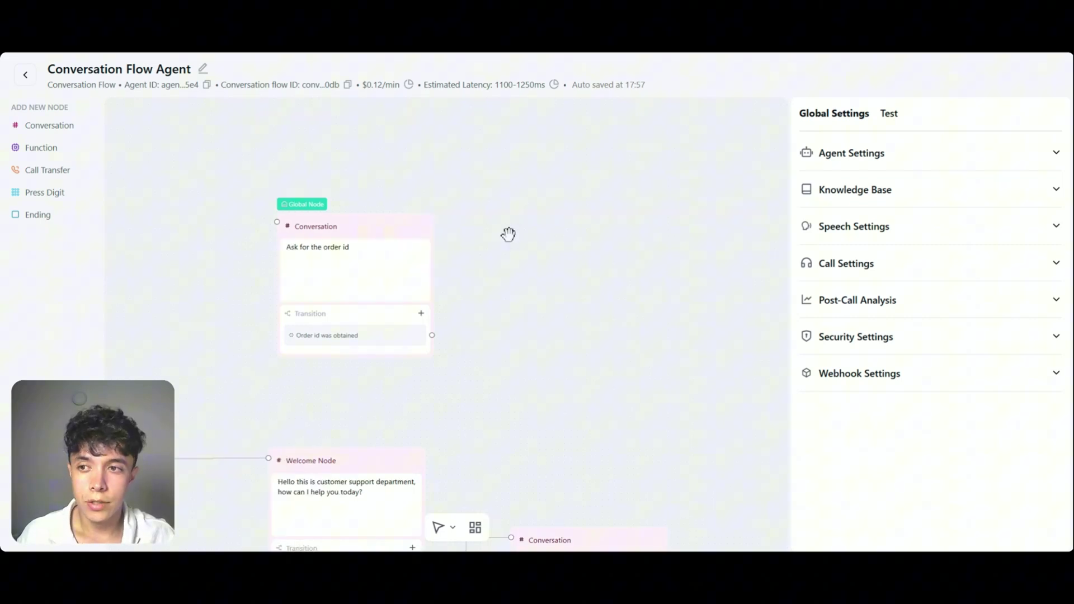
pyautogui.hscroll(4, 431, 170)
pyautogui.hscroll(3, 471, 178)
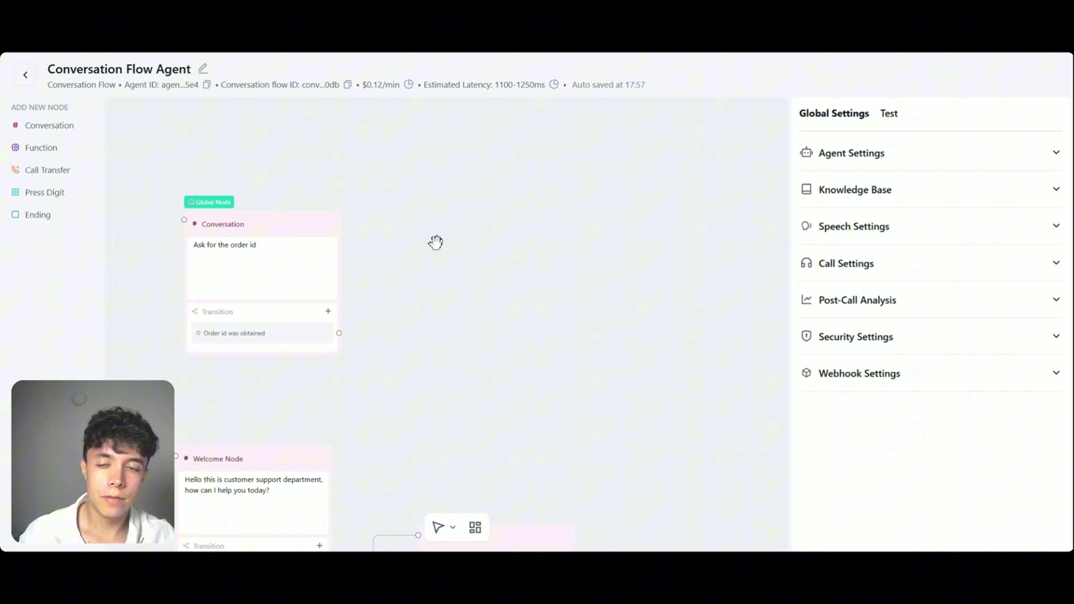
pyautogui.hscroll(3, 456, 223)
pyautogui.scroll(3, 429, 218)
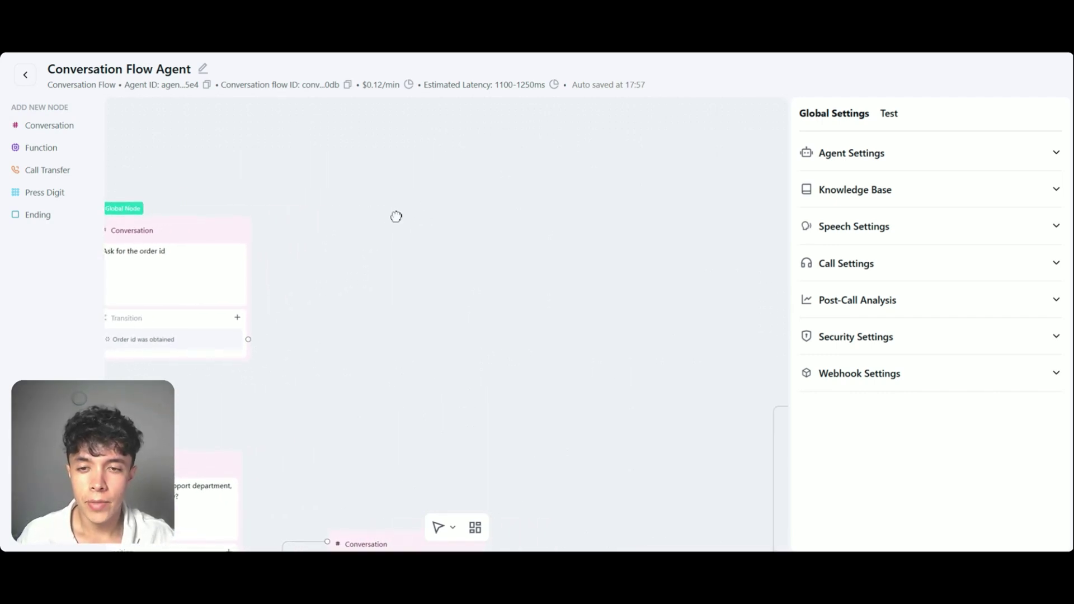
pyautogui.scroll(-3, 445, 260)
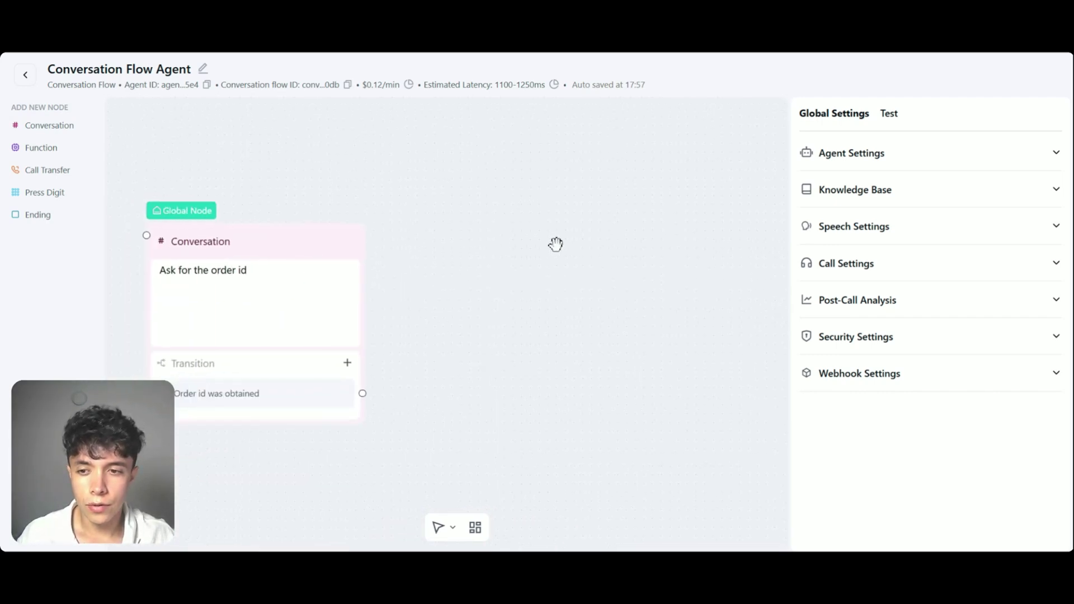
pyautogui.moveTo(511, 276); pyautogui.dragTo(431, 238)
pyautogui.scroll(-1, 240, 376)
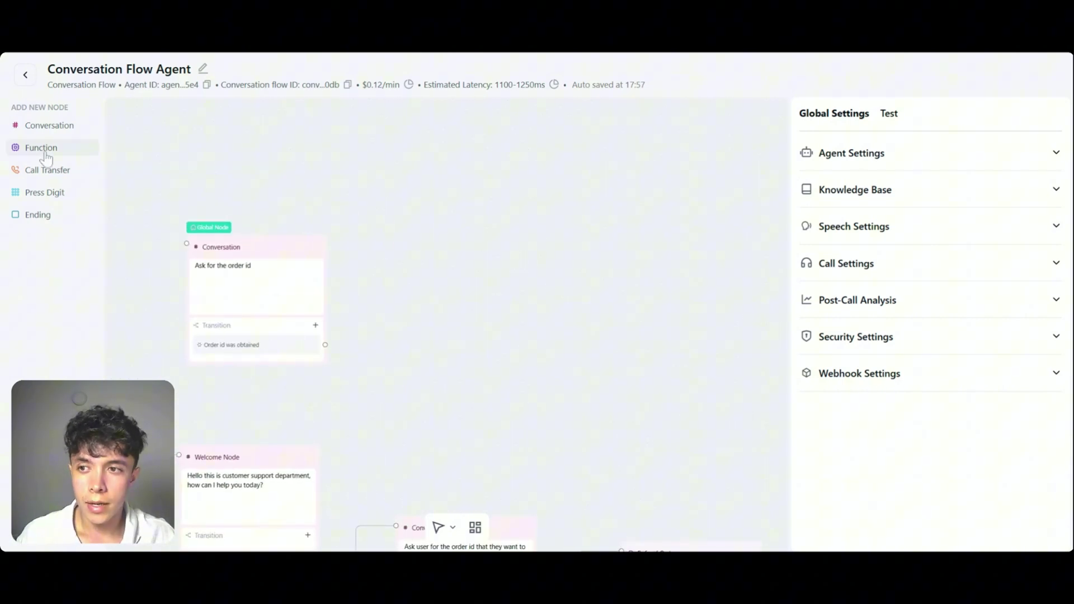
# Start a function node and update the check_order function's name and order-status description
pyautogui.moveTo(46, 157); pyautogui.dragTo(168, 197)
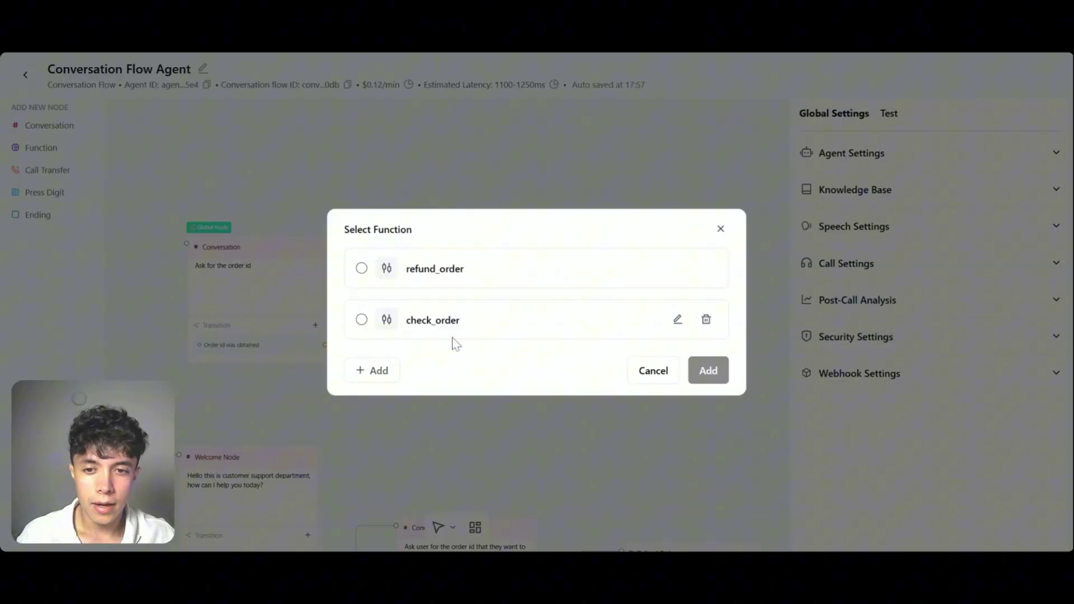
pyautogui.click(678, 320)
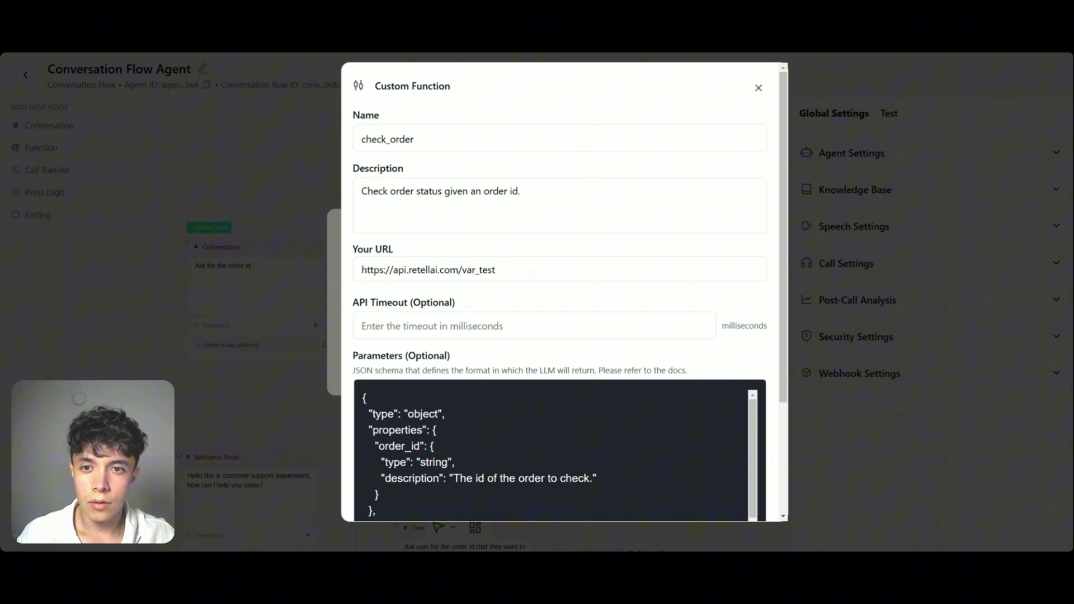
pyautogui.moveTo(414, 138); pyautogui.dragTo(362, 139)
pyautogui.click(521, 191)
pyautogui.moveTo(442, 191); pyautogui.dragTo(367, 191)
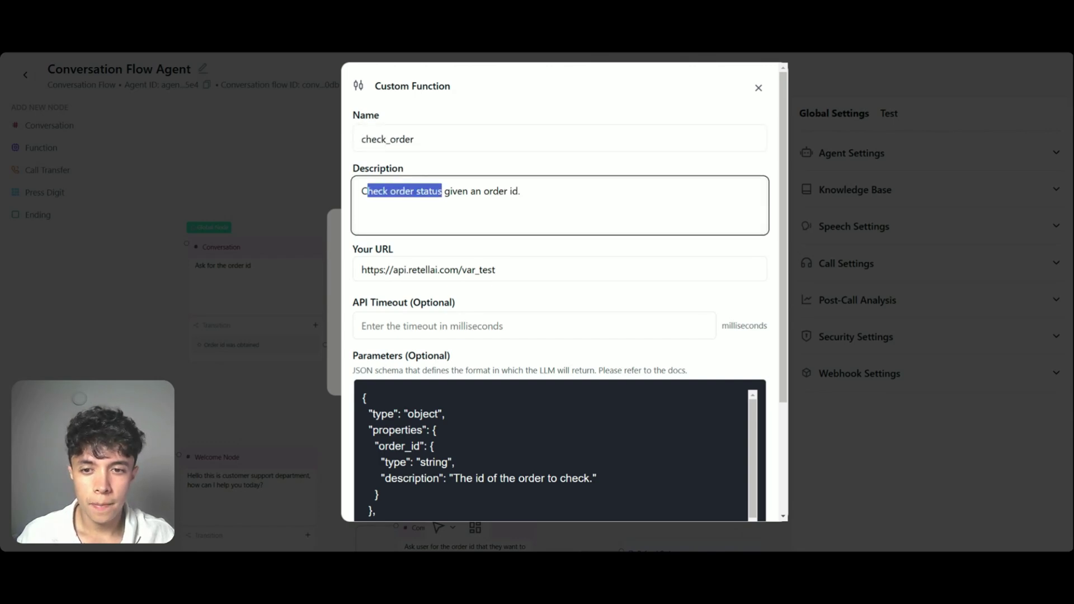
pyautogui.scroll(-2, 560, 291)
pyautogui.moveTo(496, 157); pyautogui.dragTo(361, 157)
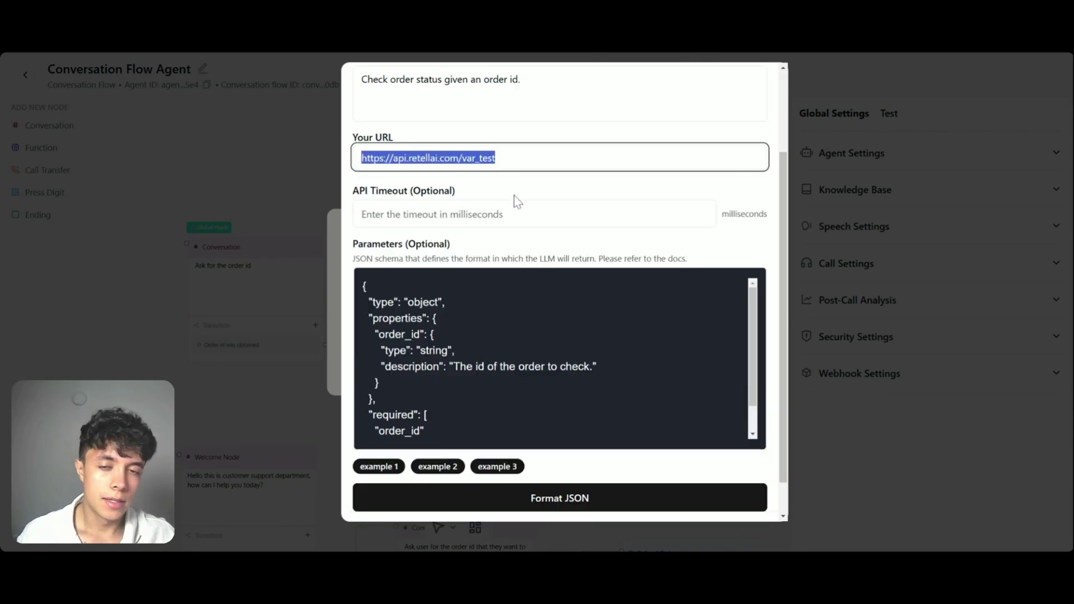
pyautogui.scroll(-2, 453, 336)
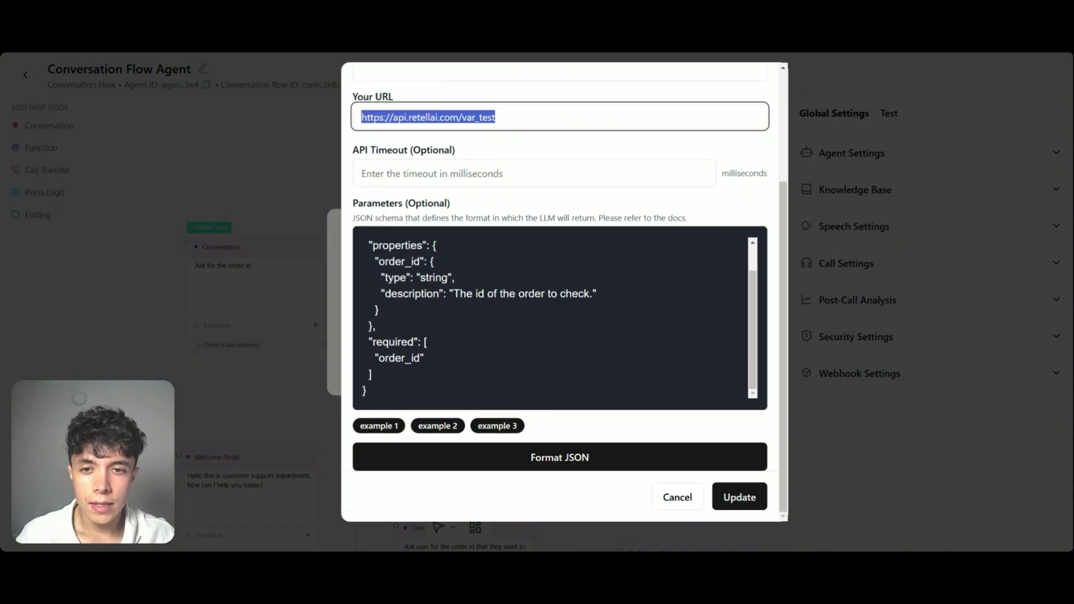
pyautogui.scroll(2, 551, 317)
pyautogui.scroll(-2, 551, 317)
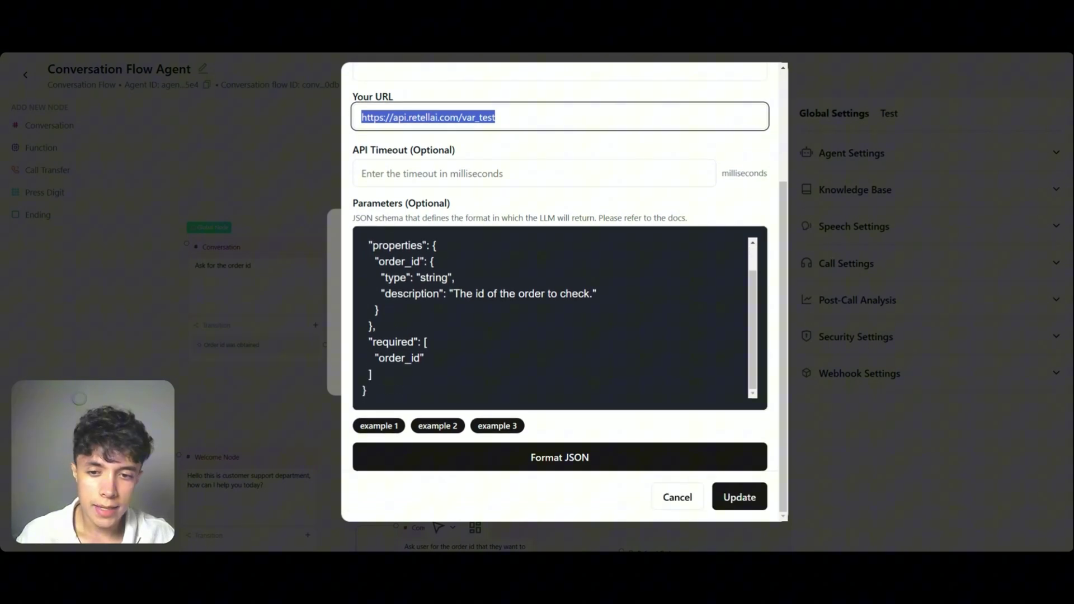
pyautogui.scroll(1, 551, 318)
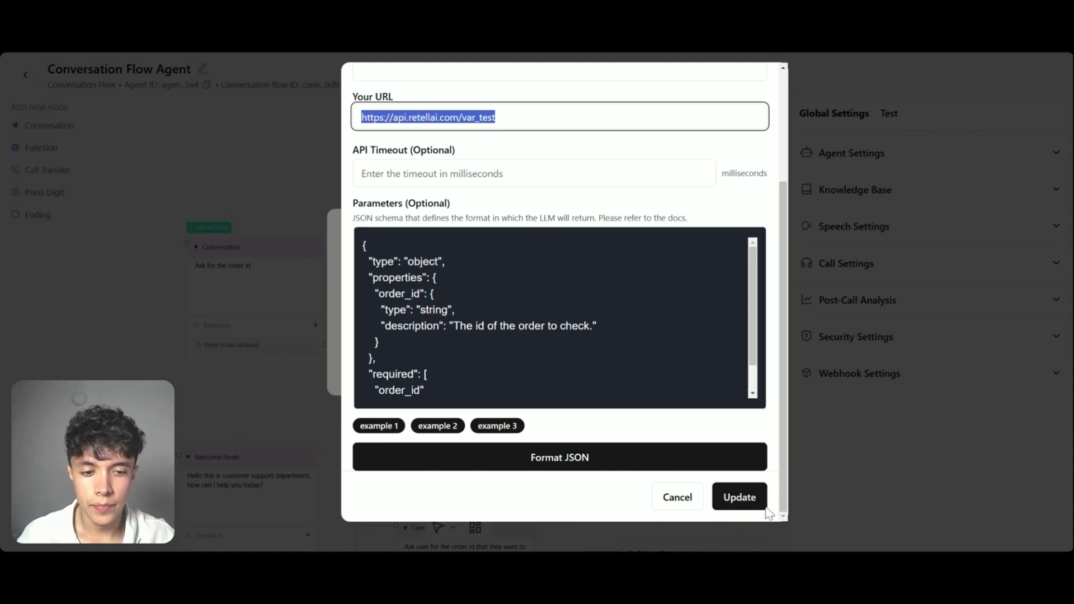
pyautogui.click(740, 497)
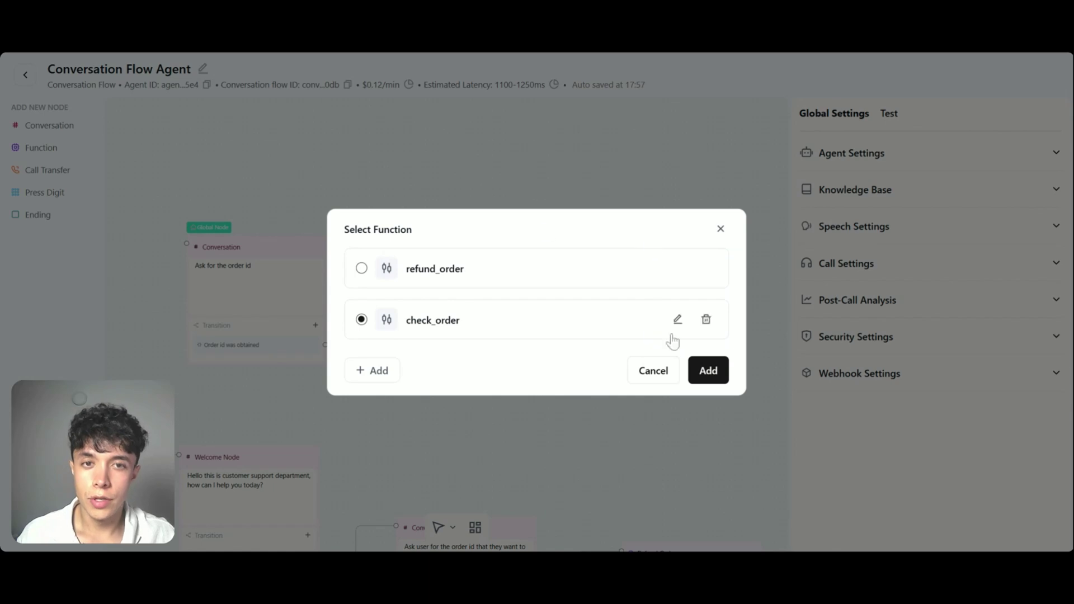
# Add Check Order after 'Order id was obtained' with a 'Got the order details' transition
pyautogui.click(708, 371)
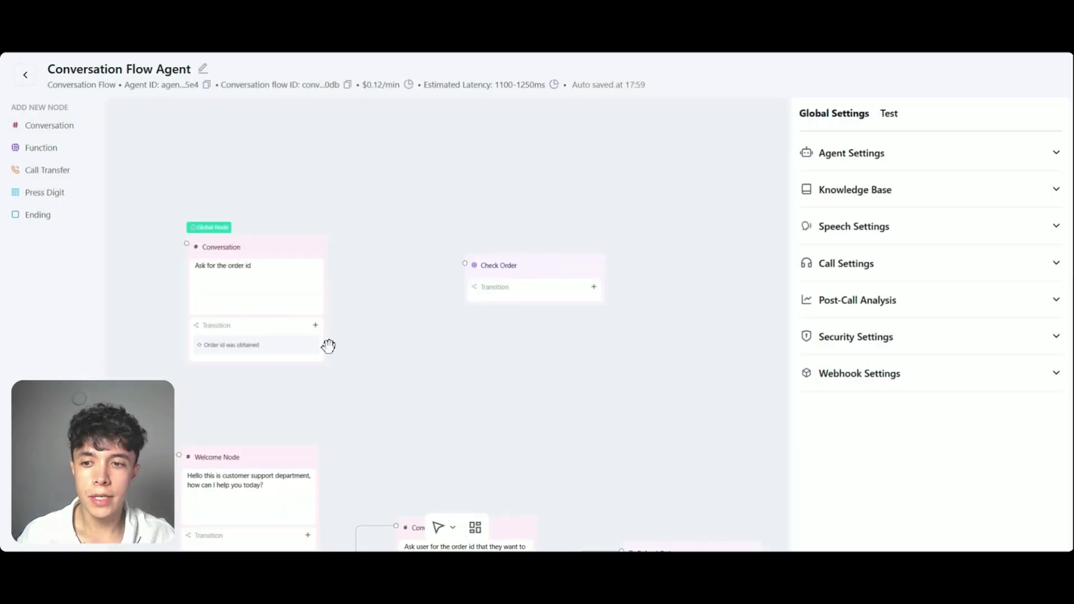
pyautogui.moveTo(325, 344); pyautogui.dragTo(452, 267)
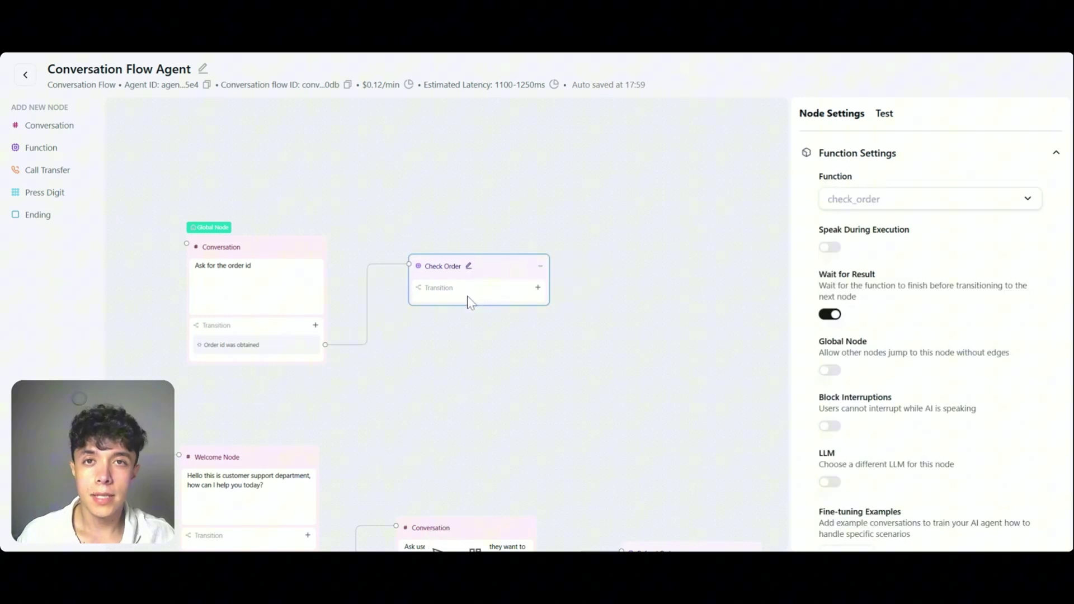
pyautogui.click(538, 289)
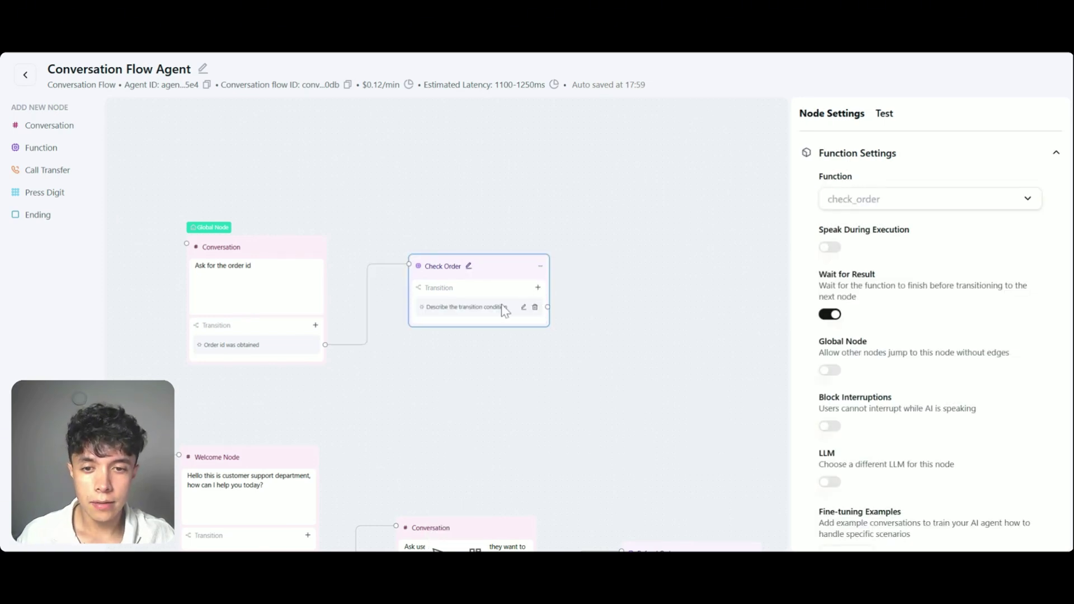
pyautogui.doubleClick(476, 312)
pyautogui.hotkey('ctrl', 'a')
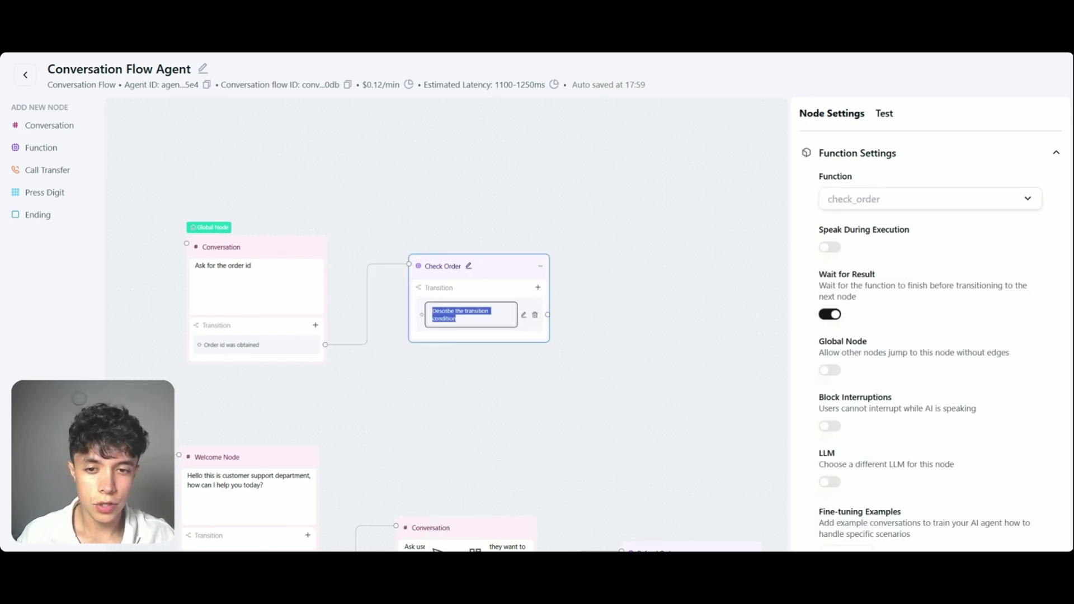
pyautogui.write('g')
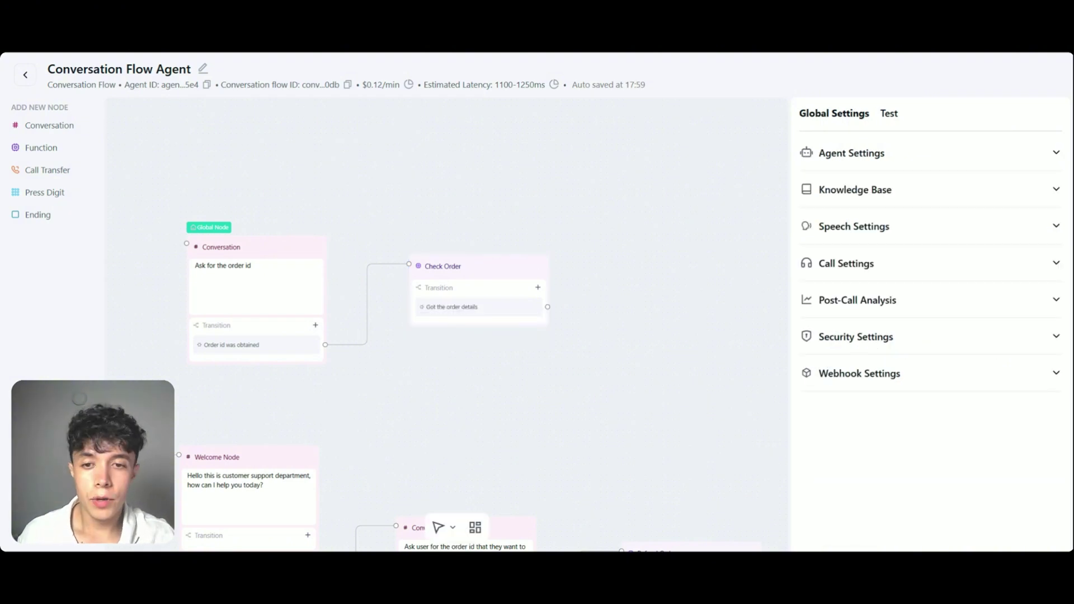
pyautogui.moveTo(367, 304)
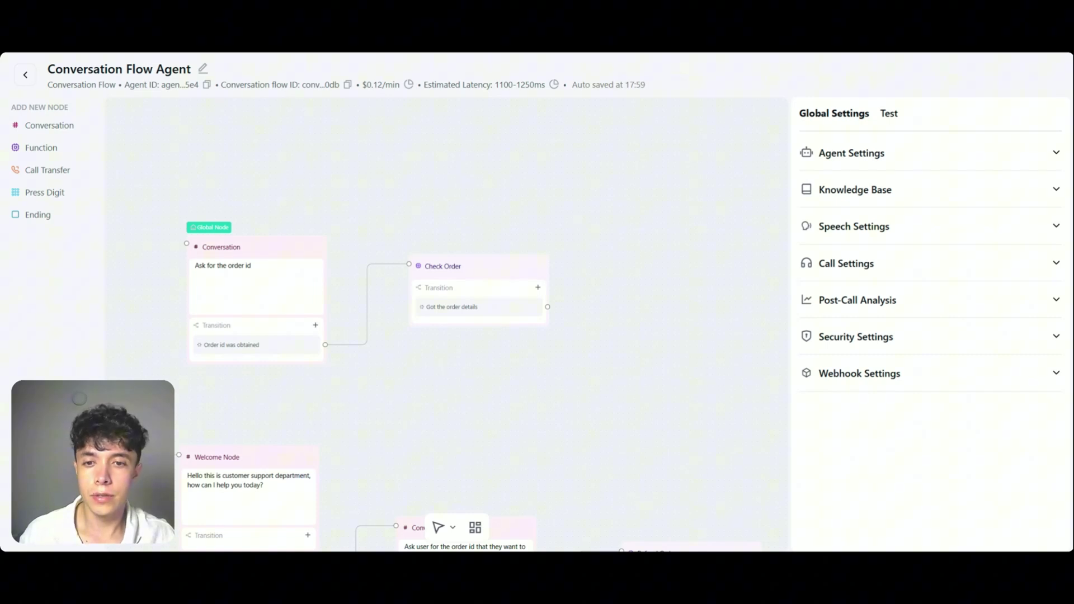
pyautogui.moveTo(493, 369); pyautogui.dragTo(400, 360)
# Add a pasted-prompt order-questions node after Check Order, exiting on 'User has no other questions'
pyautogui.click(50, 125)
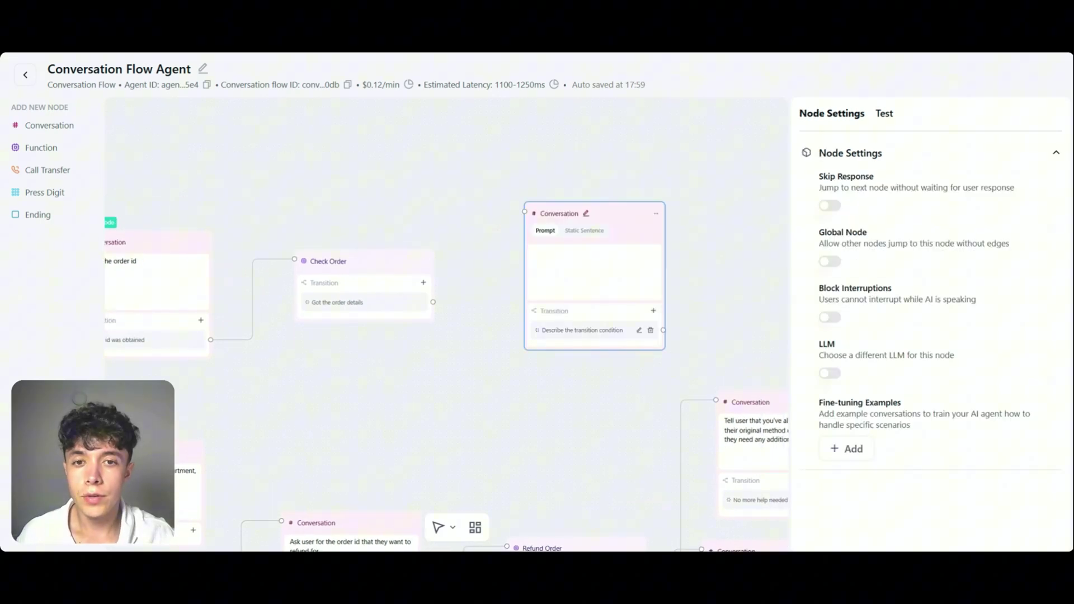
pyautogui.click(534, 251)
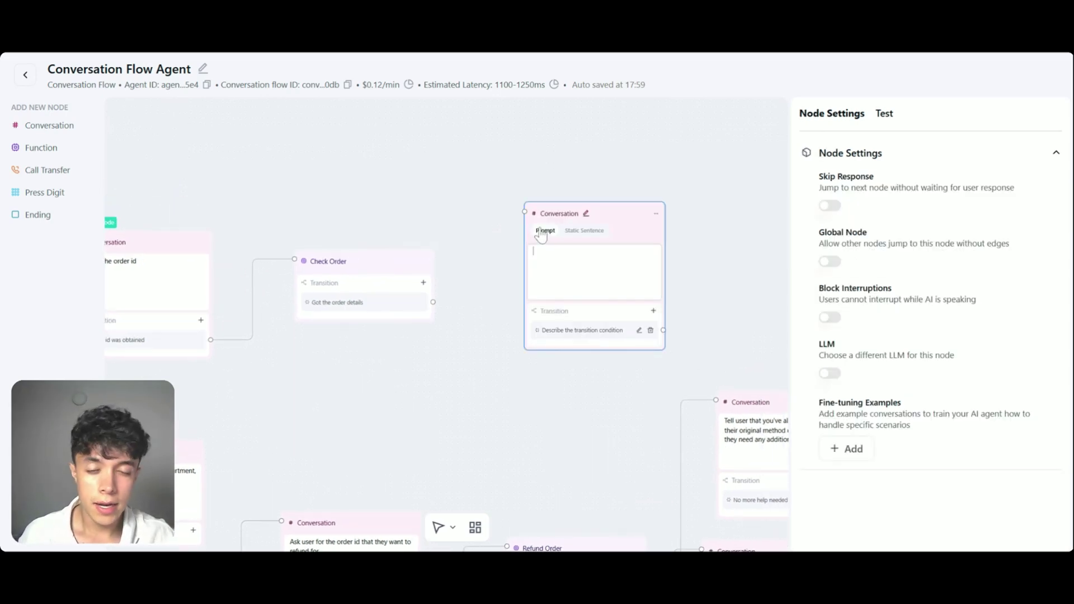
pyautogui.write("Tell user you've got the order pull up, answer any questions they have with it.")
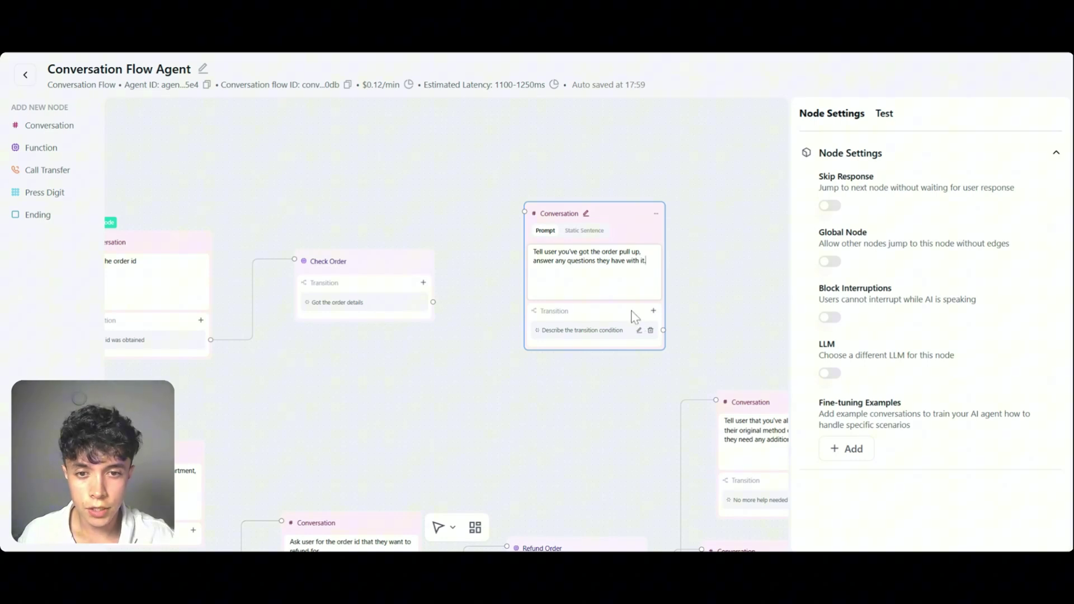
pyautogui.moveTo(434, 302); pyautogui.dragTo(525, 212)
pyautogui.click(582, 311)
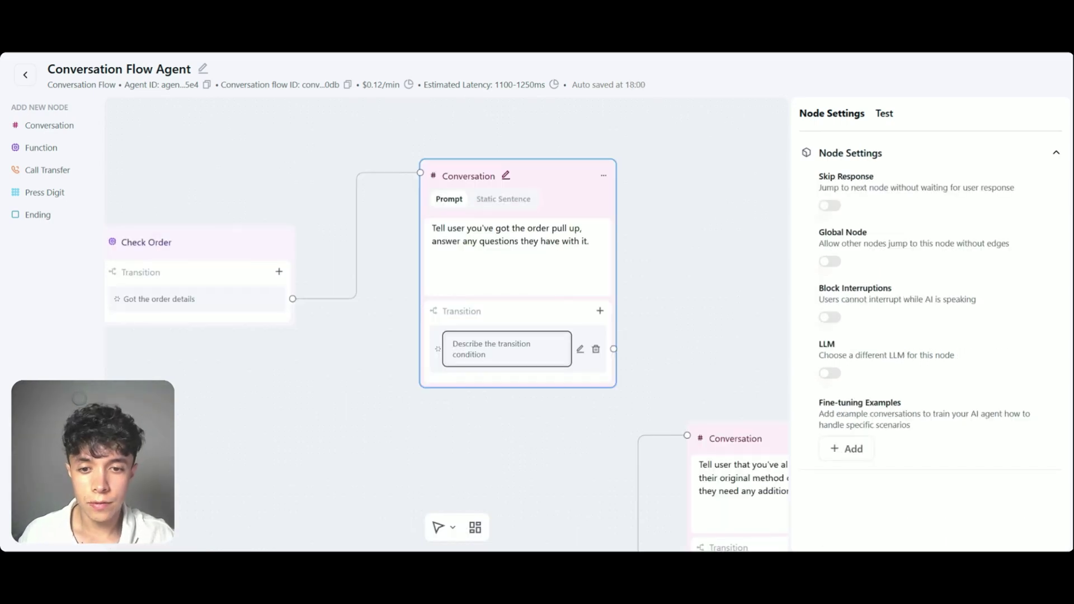
pyautogui.hotkey('ctrl', 'a')
pyautogui.write('User has no other questions')
pyautogui.click(676, 342)
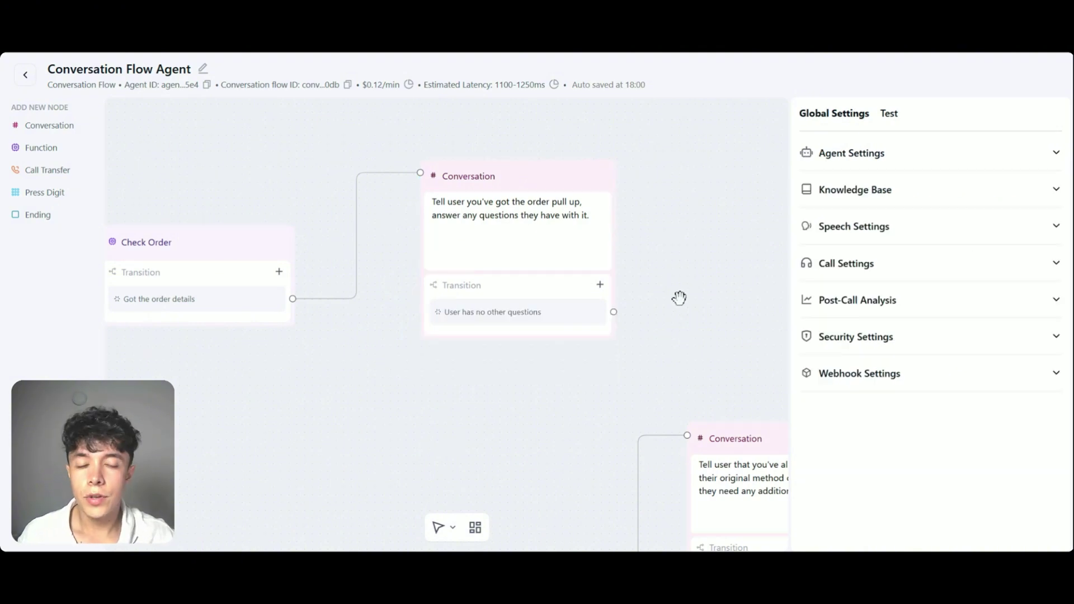
pyautogui.moveTo(688, 312); pyautogui.dragTo(467, 220)
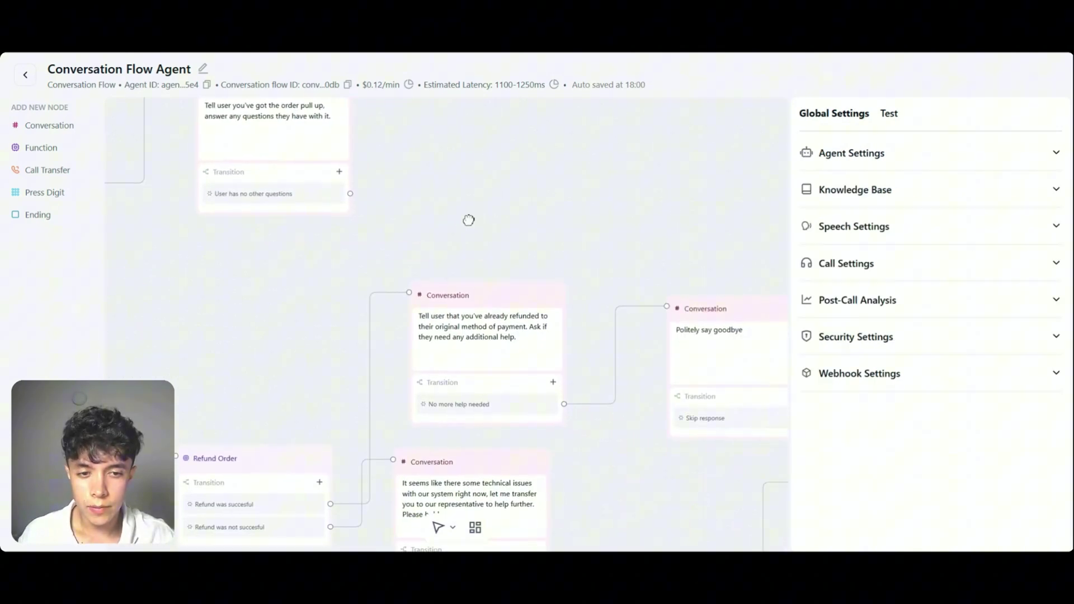
# Move the Politely say goodbye node higher and the End Call node down-right
pyautogui.hscroll(3, 607, 315)
pyautogui.scroll(2, 468, 211)
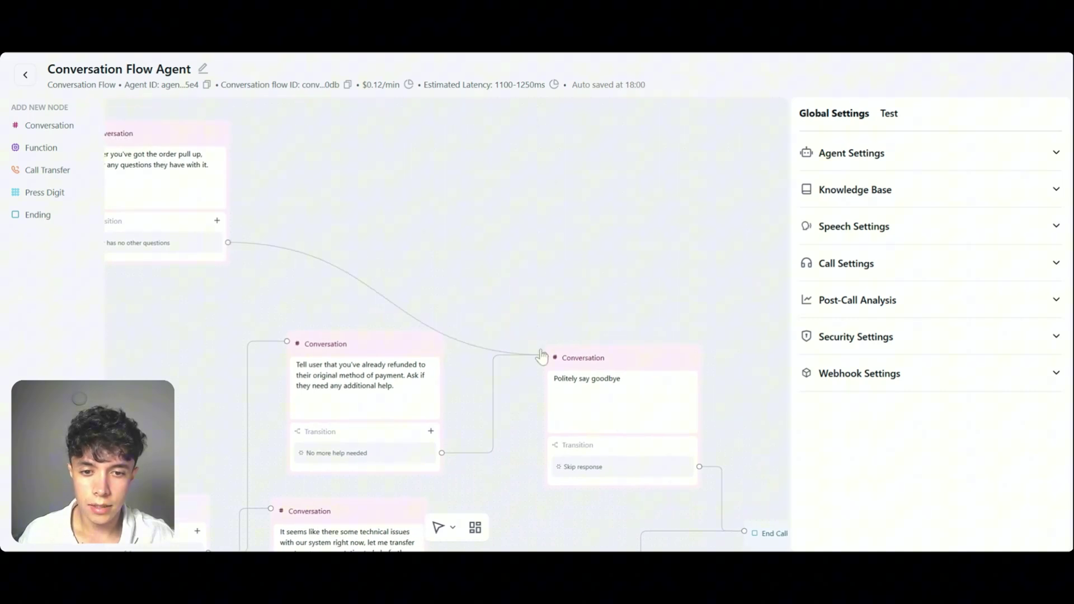
pyautogui.scroll(-2, 540, 355)
pyautogui.hscroll(2, 539, 354)
pyautogui.moveTo(566, 300); pyautogui.dragTo(611, 244)
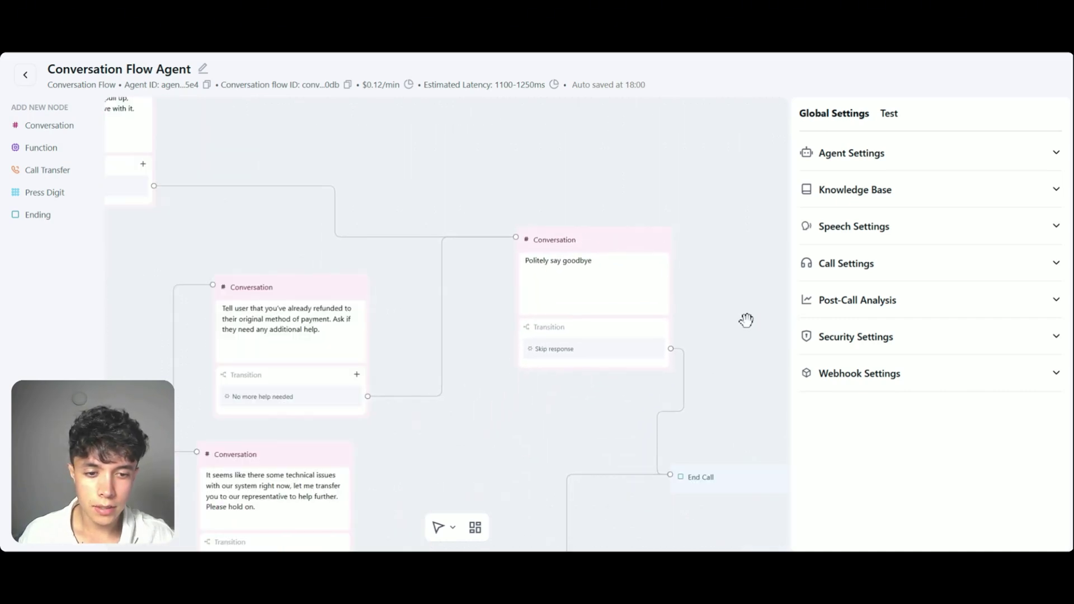
pyautogui.moveTo(700, 477); pyautogui.dragTo(729, 496)
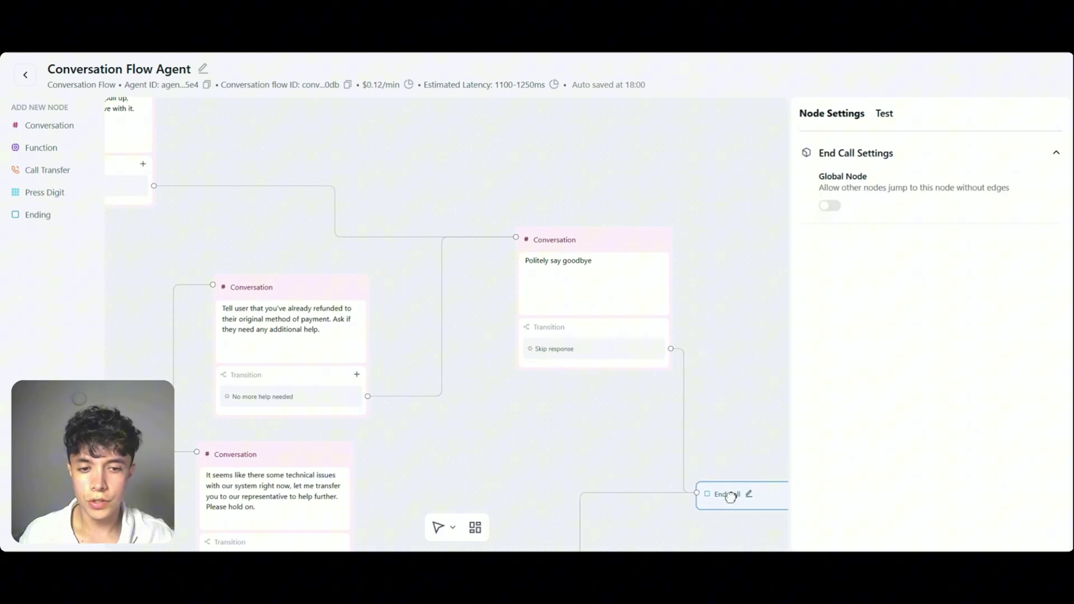
pyautogui.scroll(-2, 680, 269)
pyautogui.click(614, 269)
pyautogui.scroll(3, 615, 270)
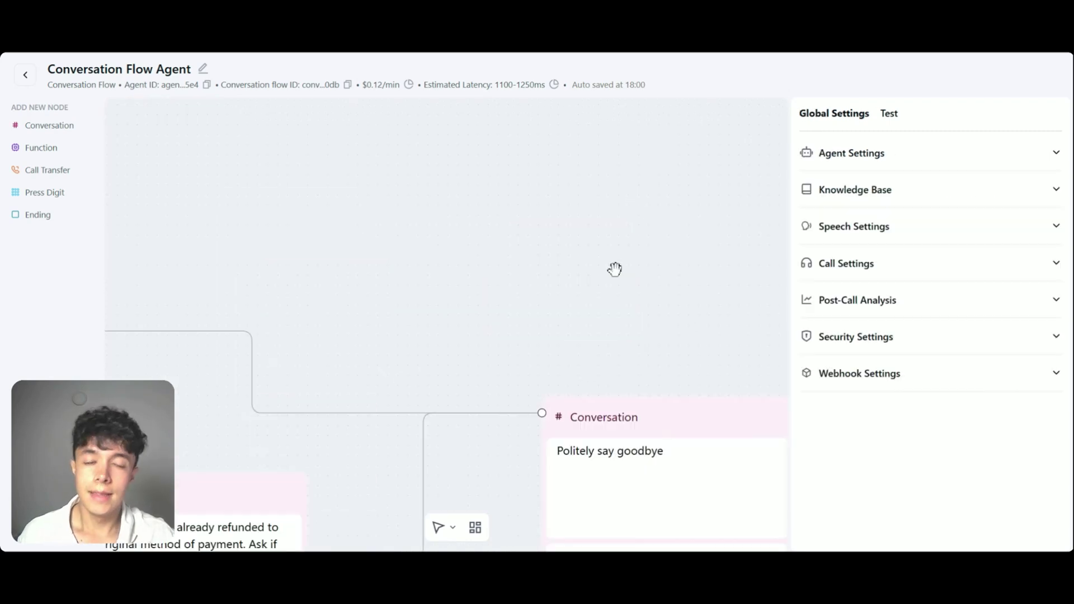
pyautogui.scroll(-3, 523, 292)
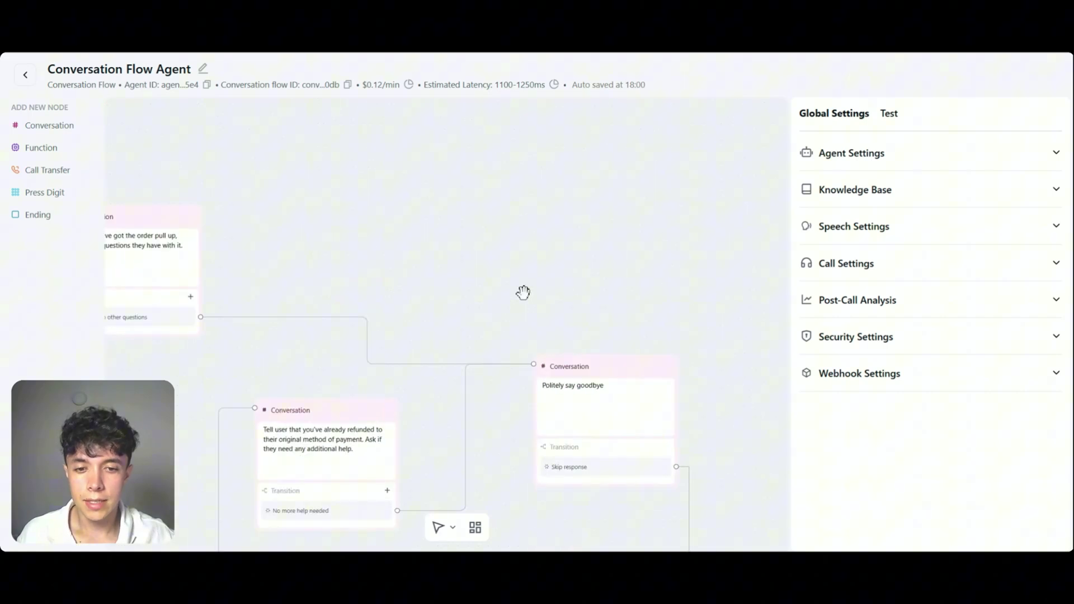
pyautogui.scroll(-3, 562, 243)
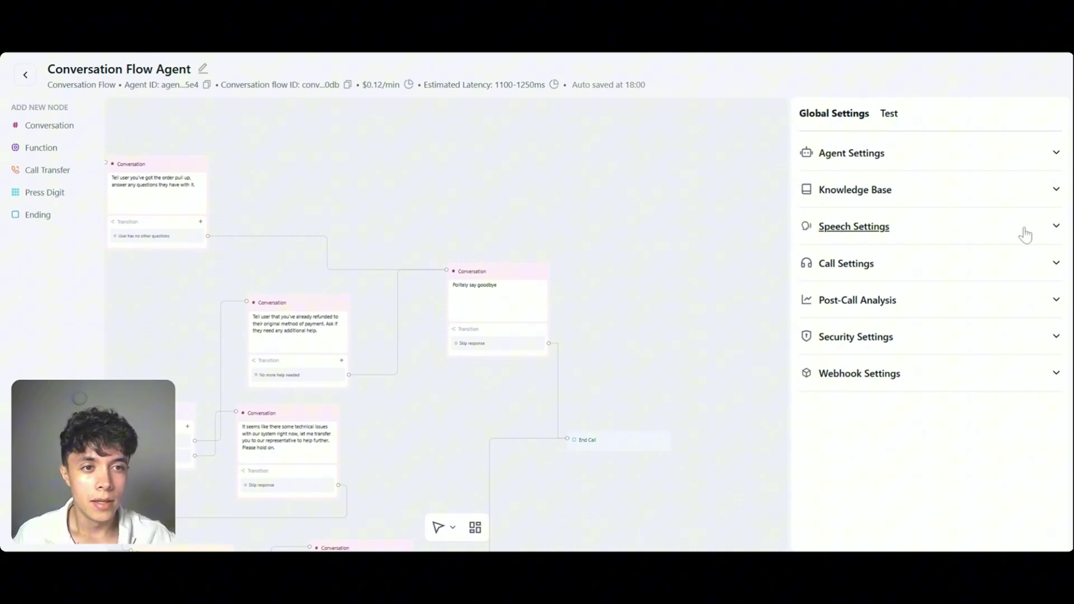
pyautogui.click(1056, 159)
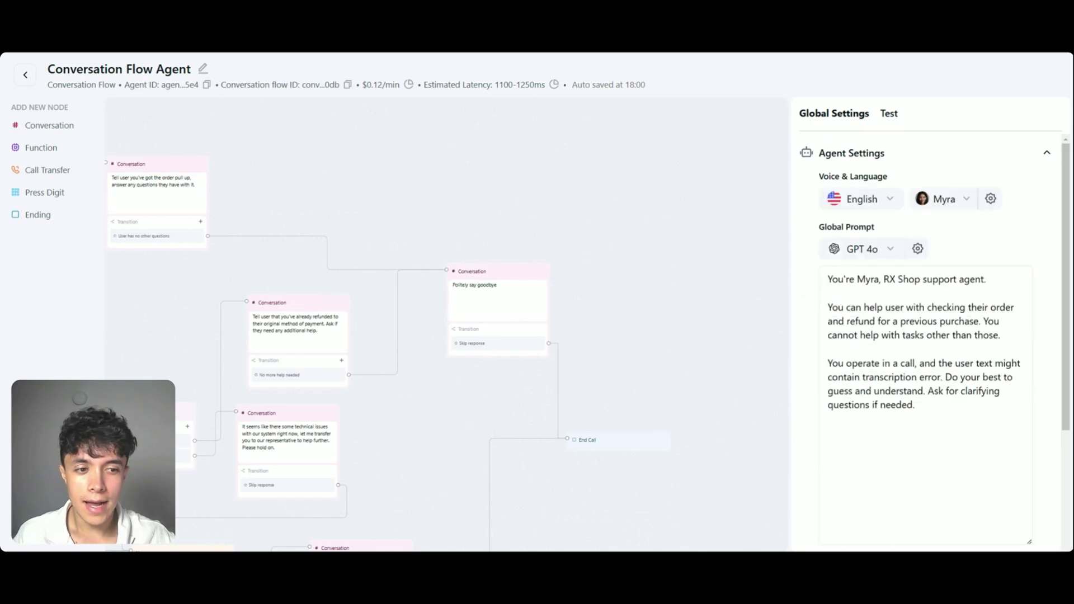
pyautogui.moveTo(915, 405); pyautogui.dragTo(828, 279)
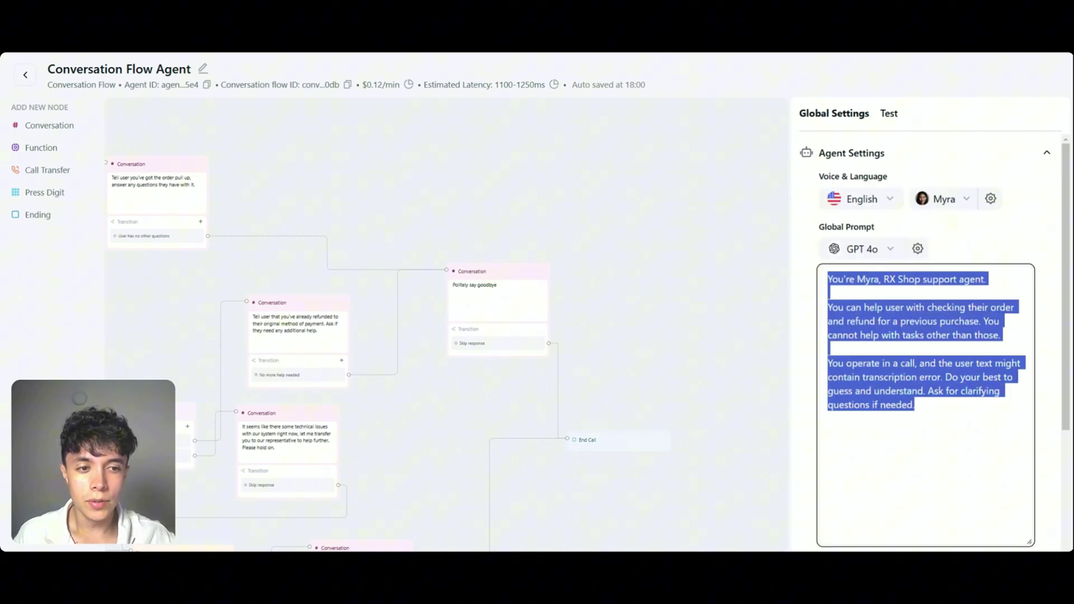
pyautogui.click(915, 405)
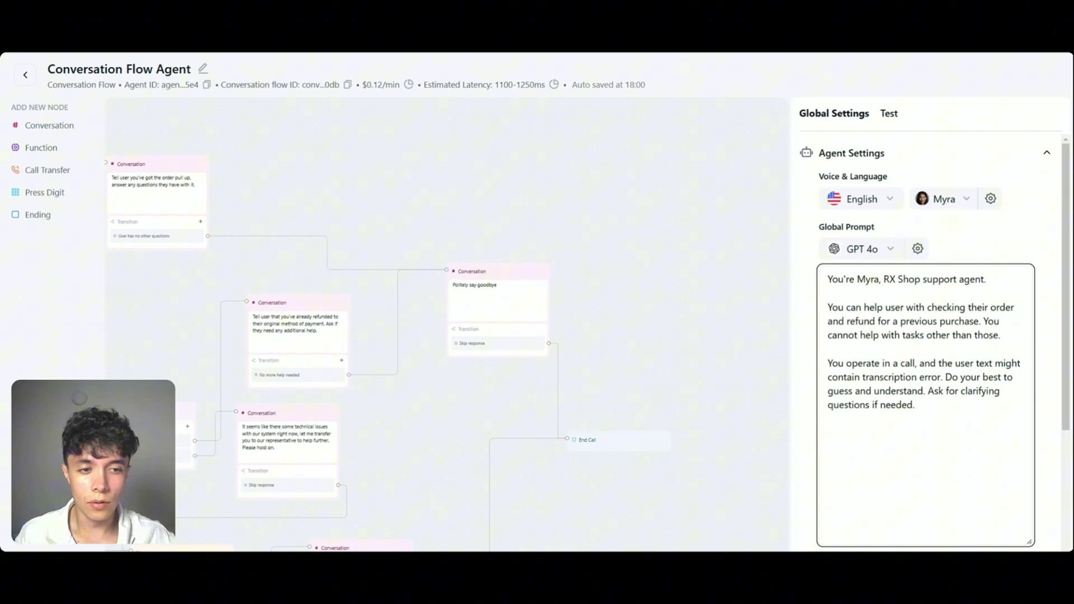
pyautogui.moveTo(846, 320); pyautogui.dragTo(928, 320)
pyautogui.click(972, 335)
pyautogui.scroll(-2, 926, 336)
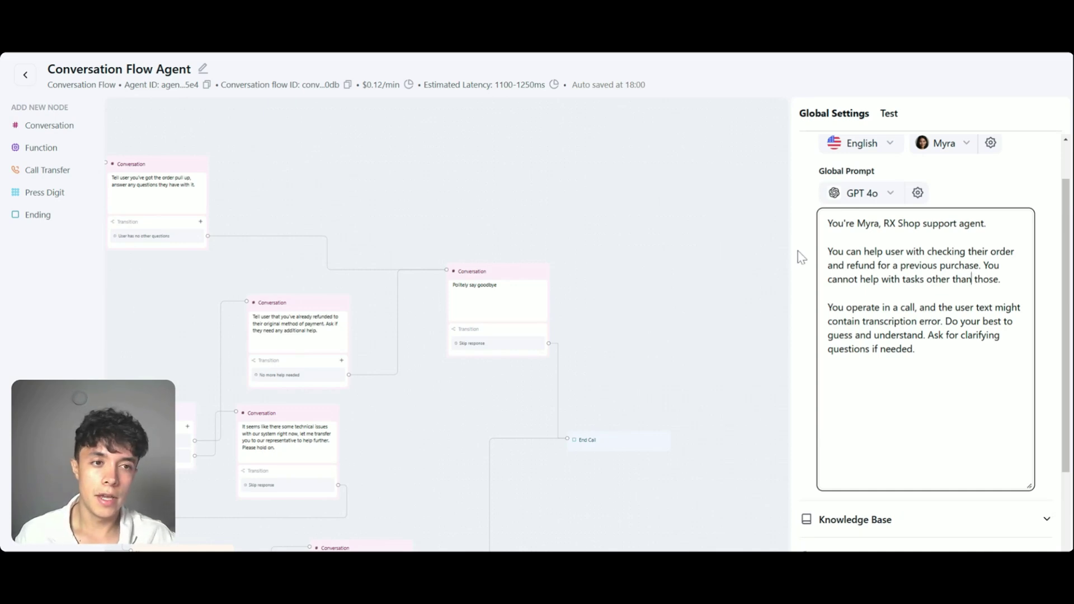
pyautogui.click(852, 153)
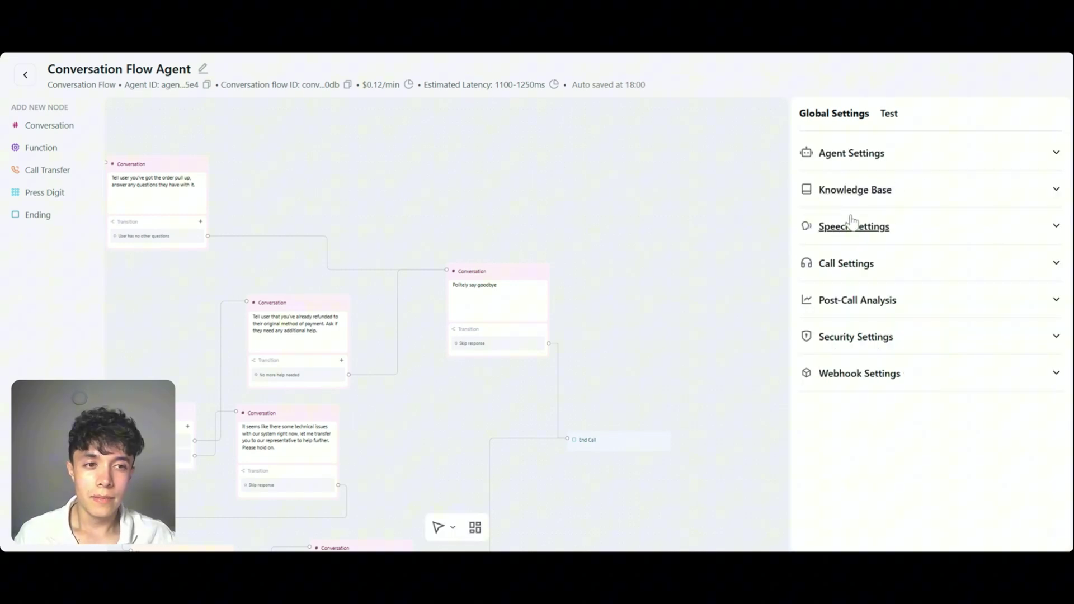
# Collapse the Knowledge Base and Speech Settings sections, then bring up the Test LLM panel
pyautogui.click(1055, 190)
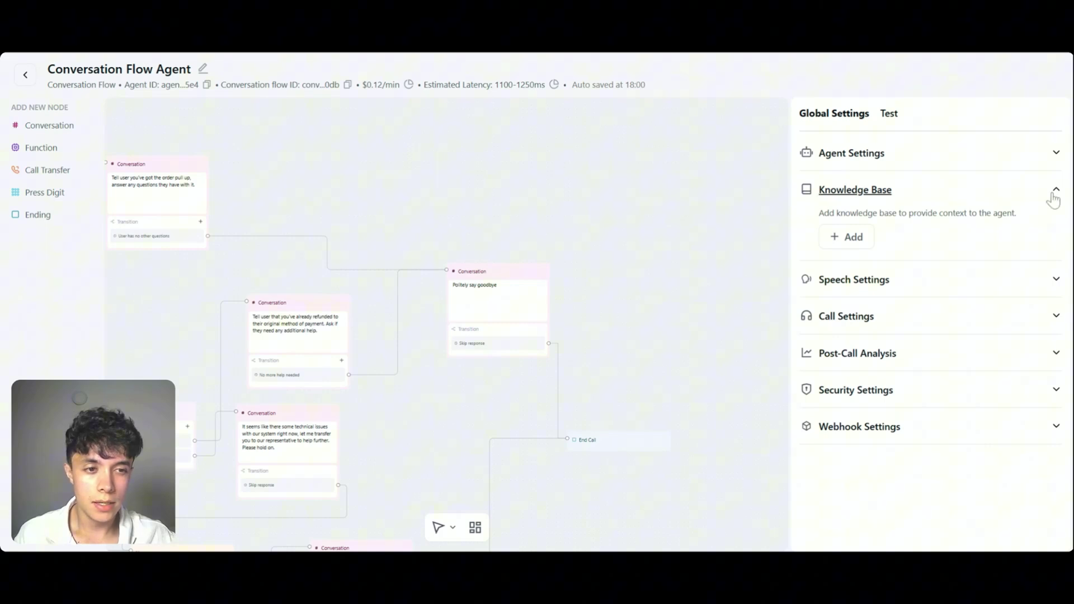
pyautogui.click(1052, 193)
pyautogui.click(1052, 227)
pyautogui.scroll(-2, 999, 320)
pyautogui.scroll(-8, 999, 320)
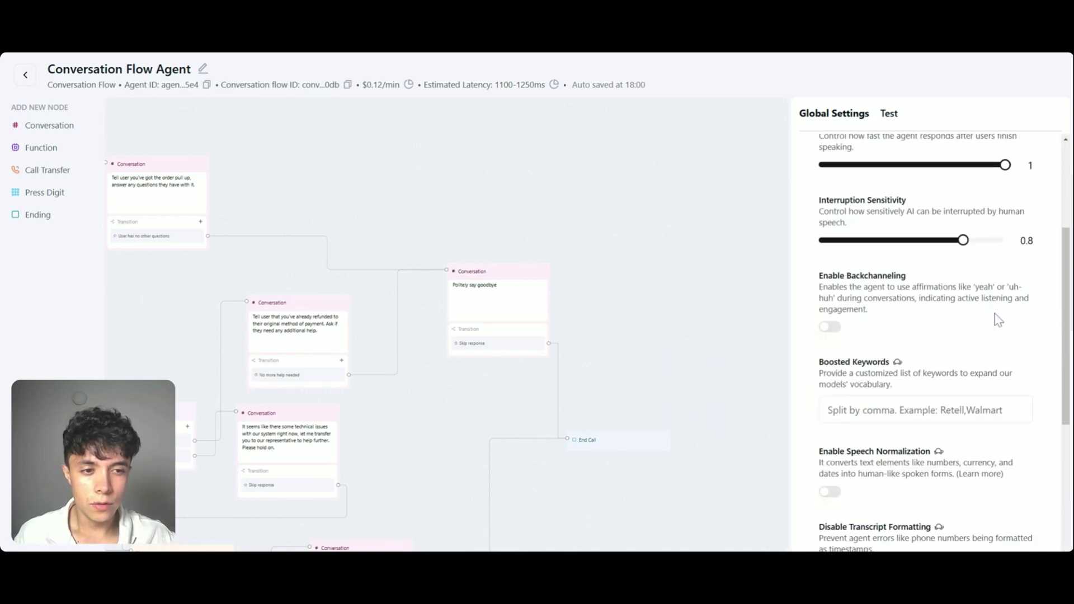
pyautogui.scroll(5, 972, 380)
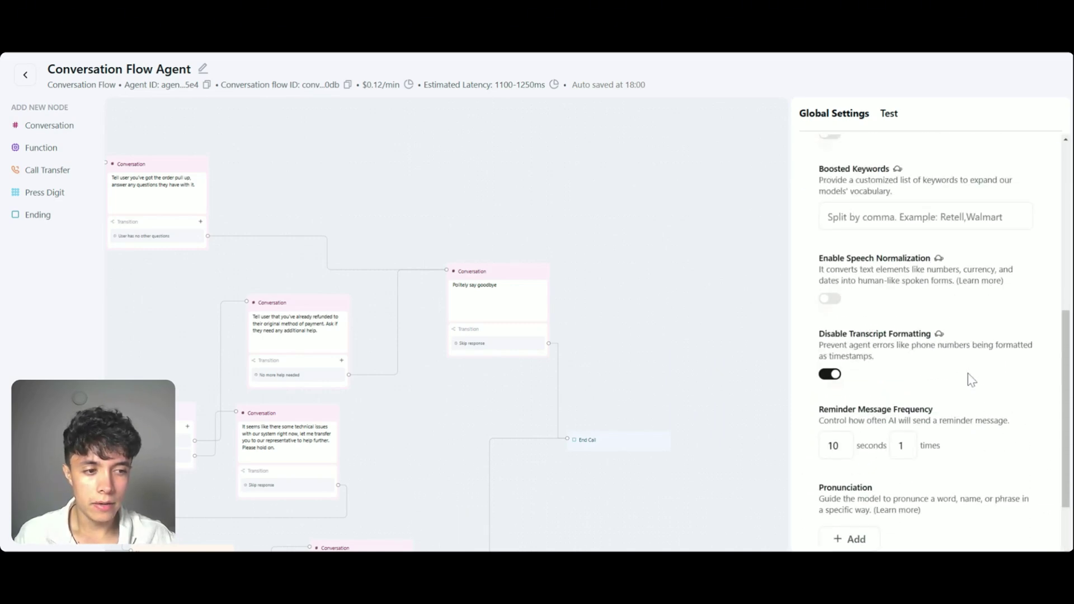
pyautogui.scroll(-3, 970, 375)
pyautogui.scroll(8, 969, 382)
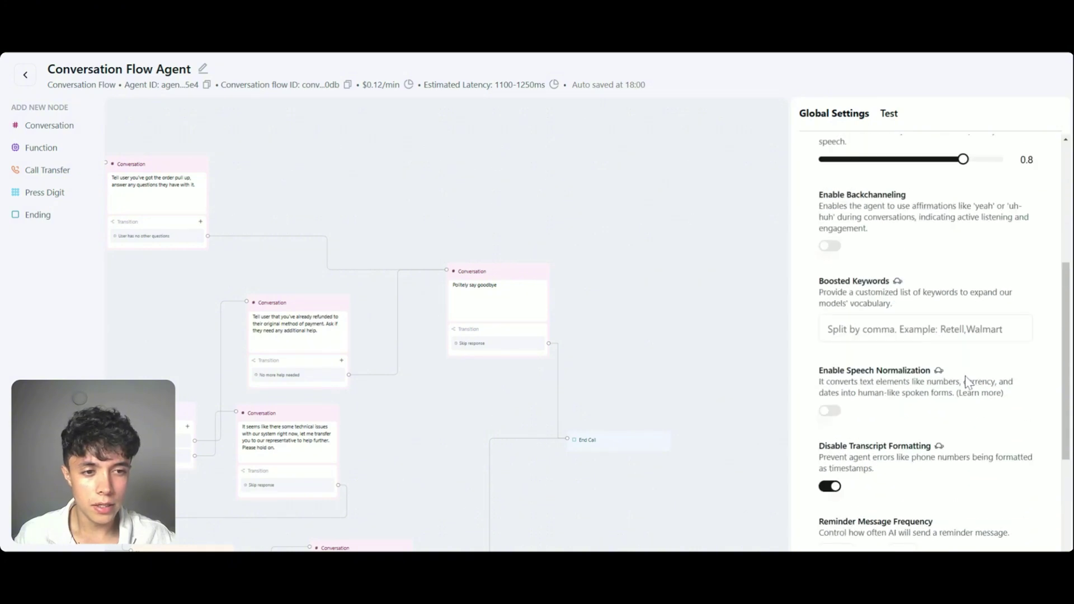
pyautogui.click(1052, 226)
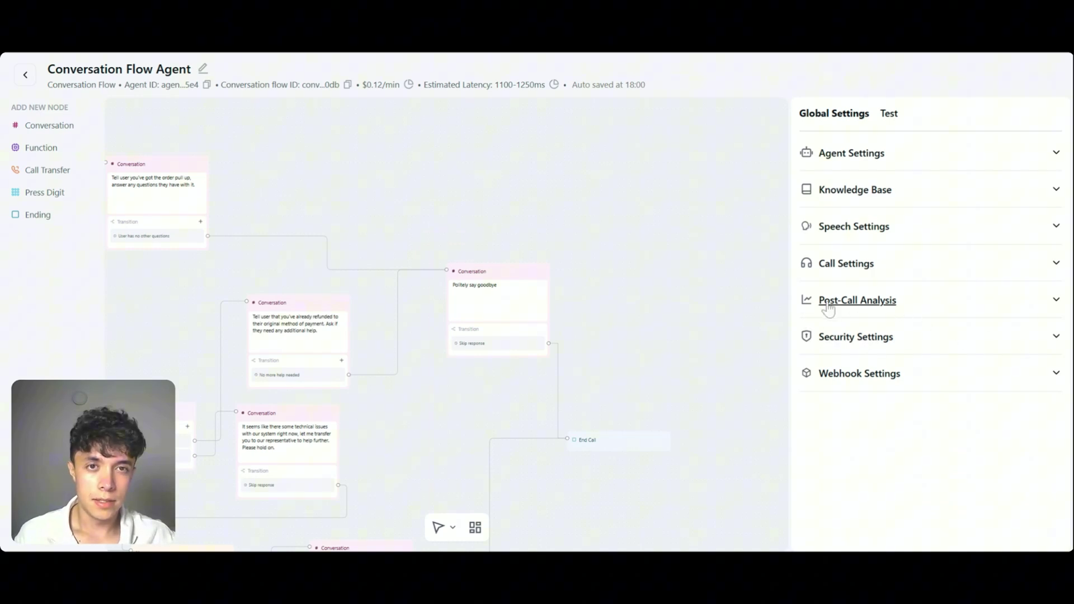
pyautogui.click(889, 113)
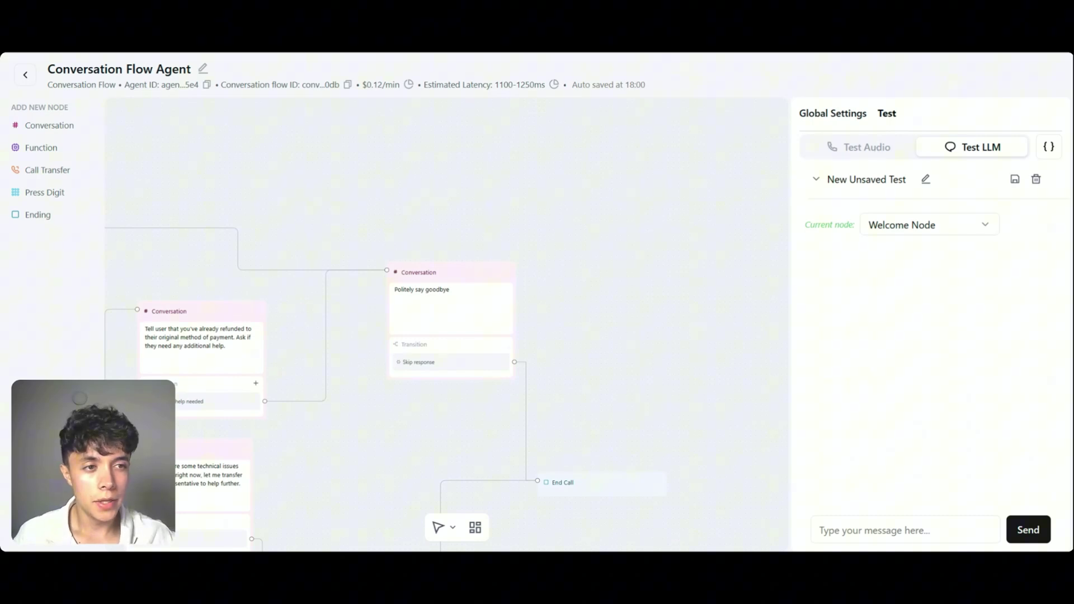
# Start a text-chat test from the Welcome Node and send 'Hi' to the agent
pyautogui.click(873, 149)
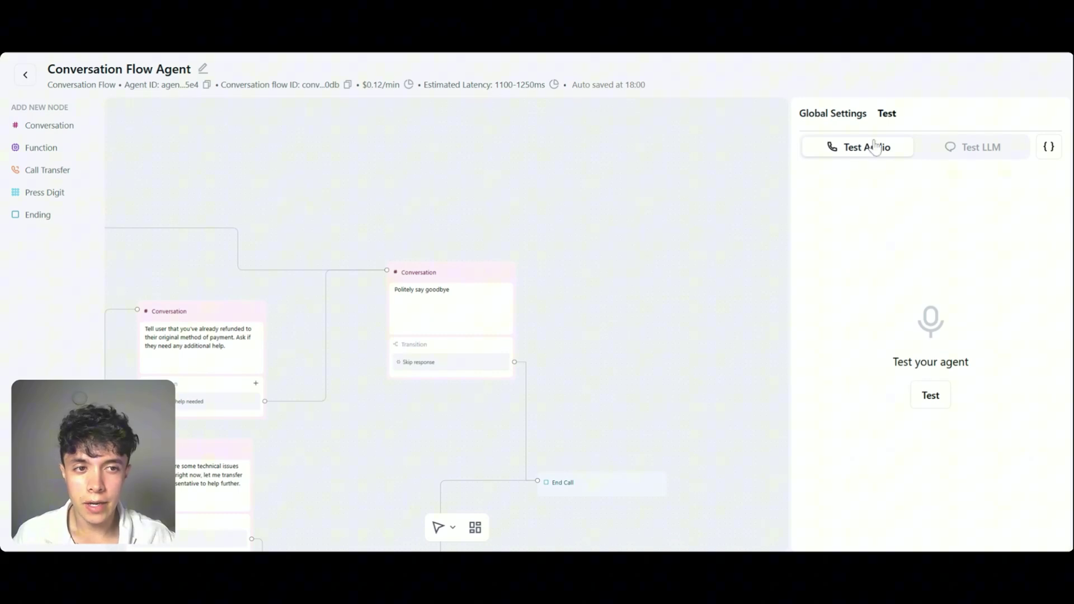
pyautogui.click(975, 154)
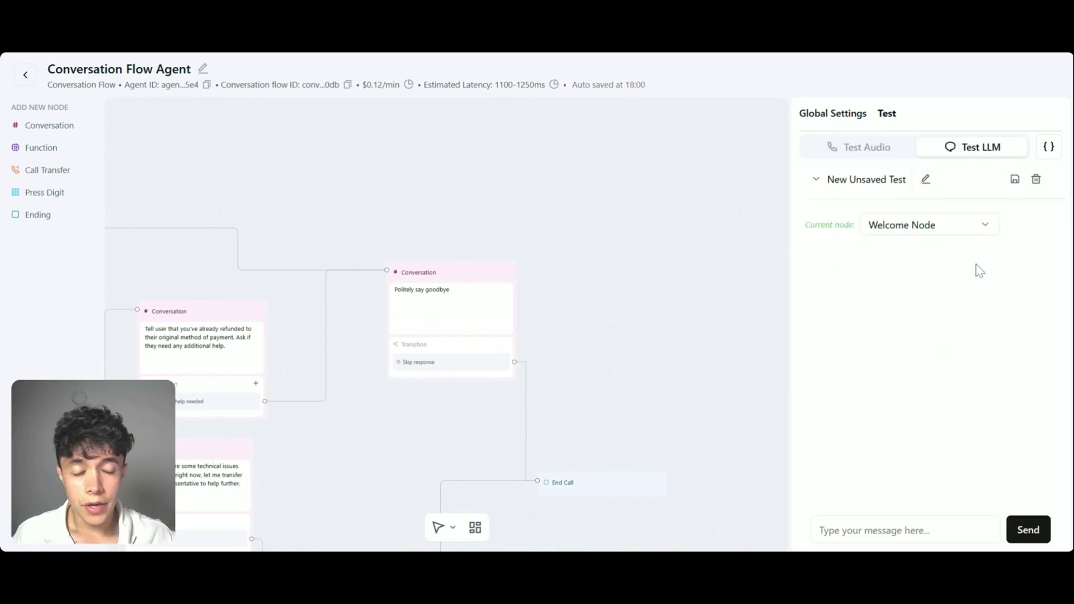
pyautogui.click(966, 230)
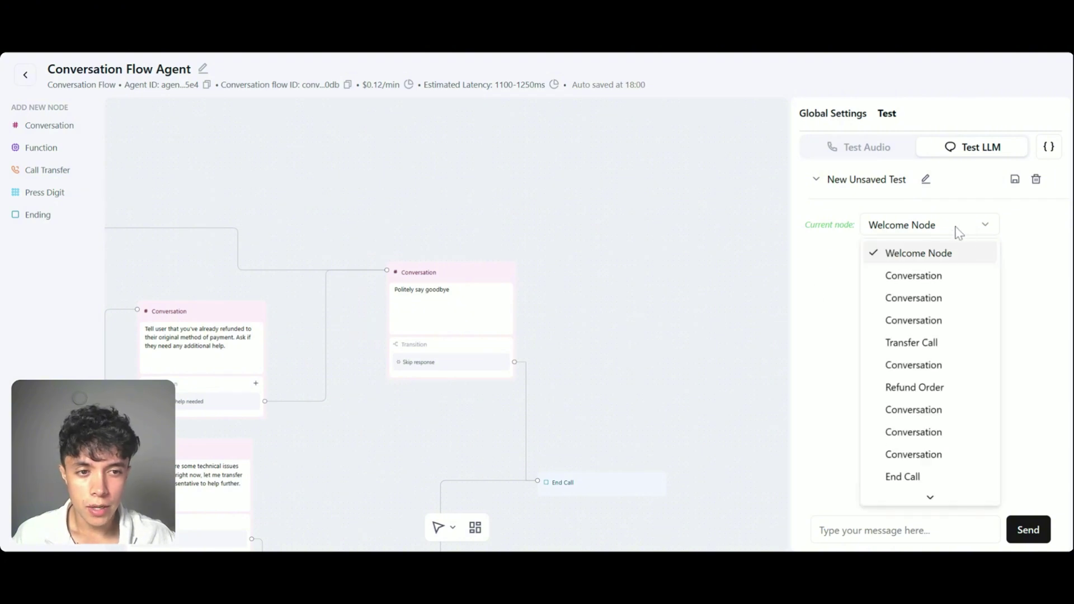
pyautogui.click(959, 230)
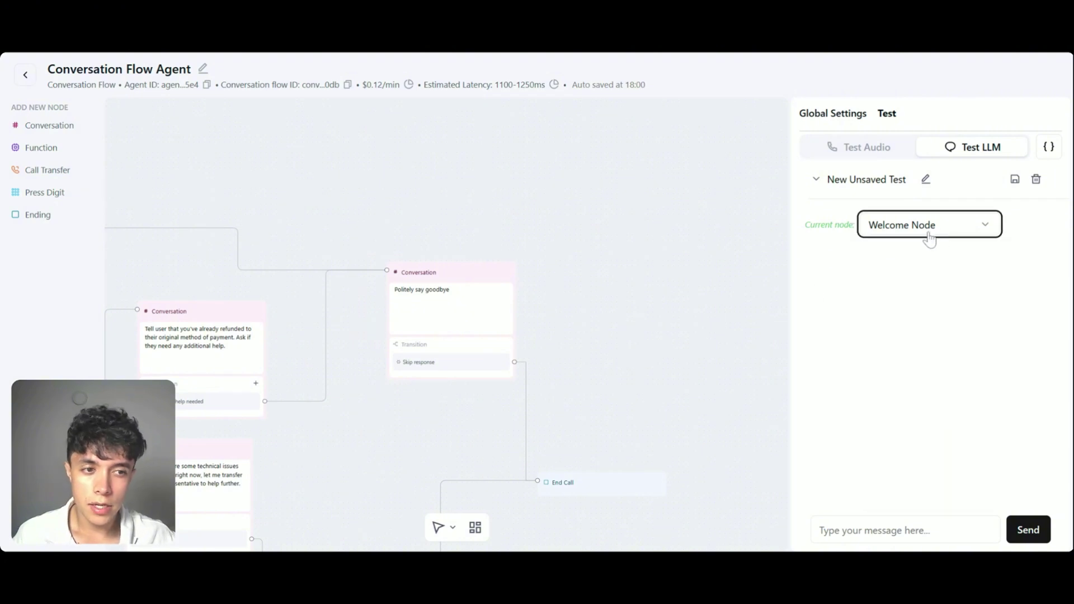
pyautogui.click(730, 277)
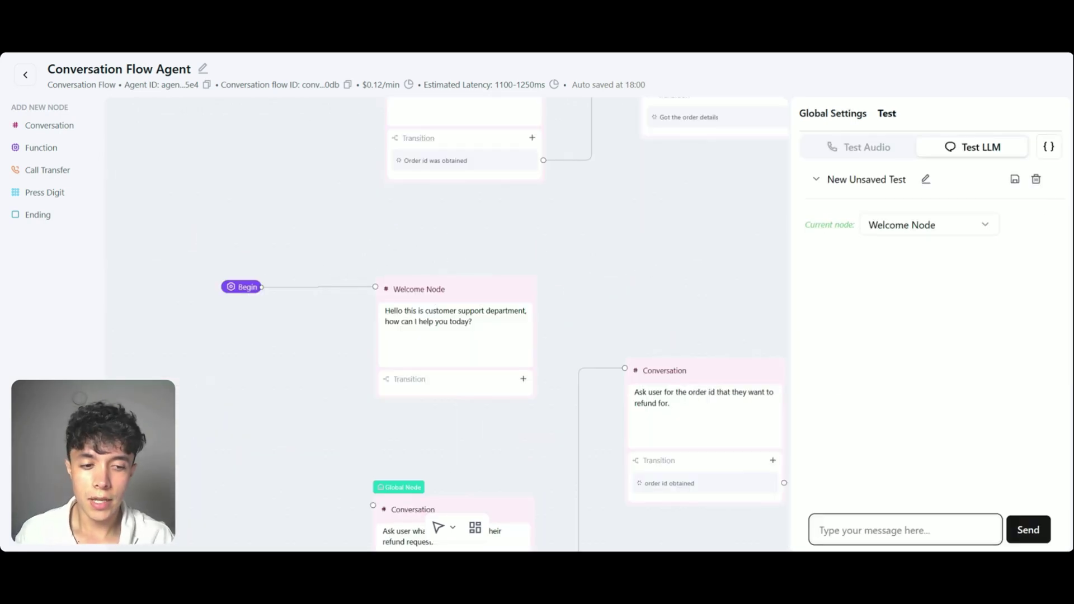
pyautogui.write('Hi')
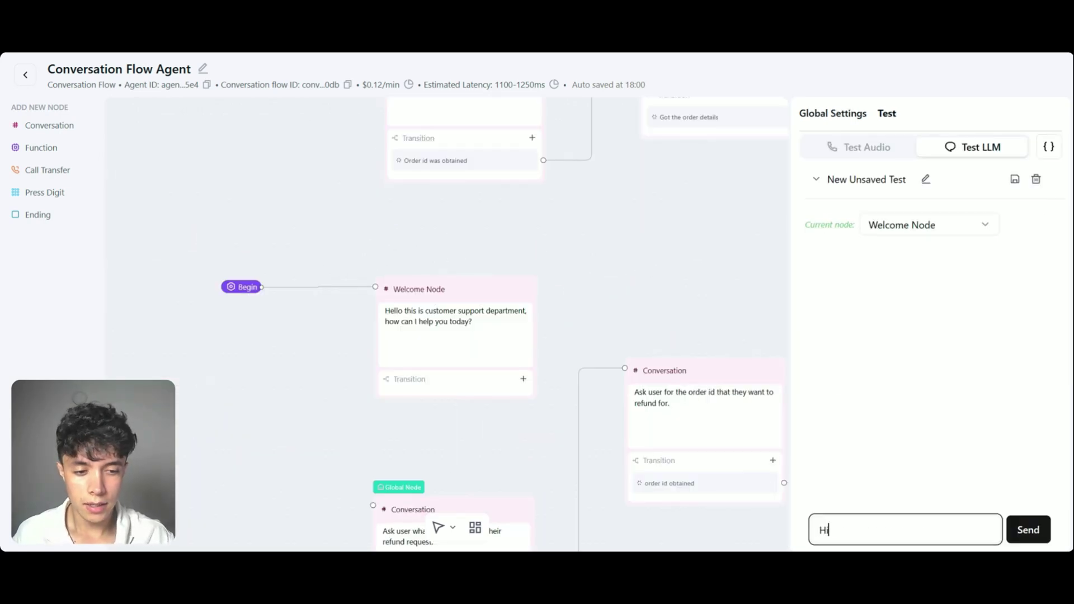
pyautogui.press('Return')
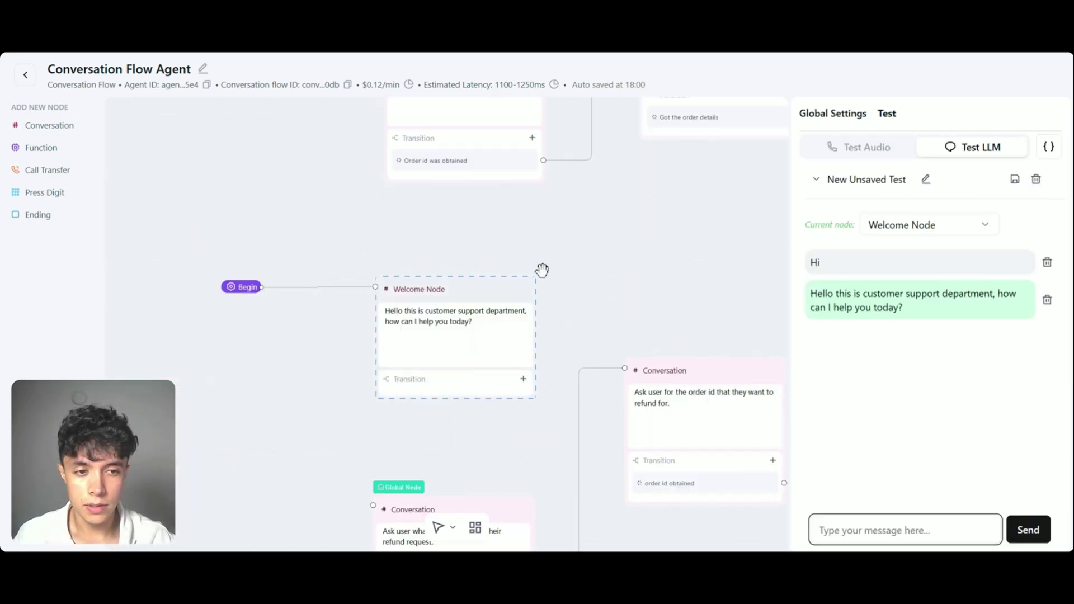
# Inspect the Welcome Node on the canvas, then return to the chat to write the next message
pyautogui.moveTo(507, 251); pyautogui.dragTo(313, 246)
pyautogui.moveTo(448, 227); pyautogui.dragTo(547, 237)
pyautogui.click(890, 117)
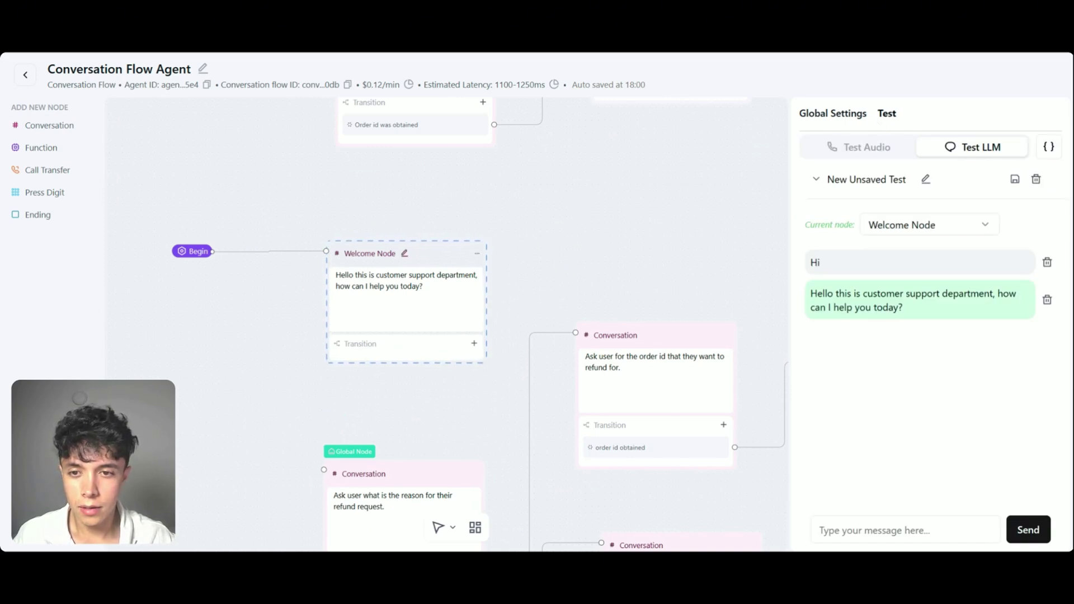
pyautogui.moveTo(452, 256); pyautogui.dragTo(560, 208)
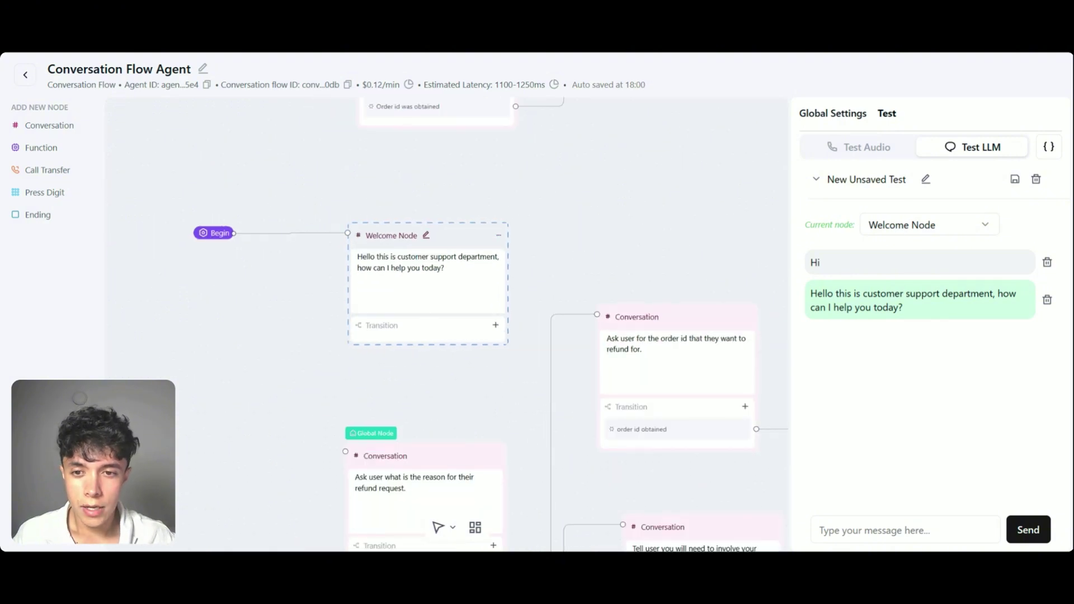
pyautogui.click(448, 238)
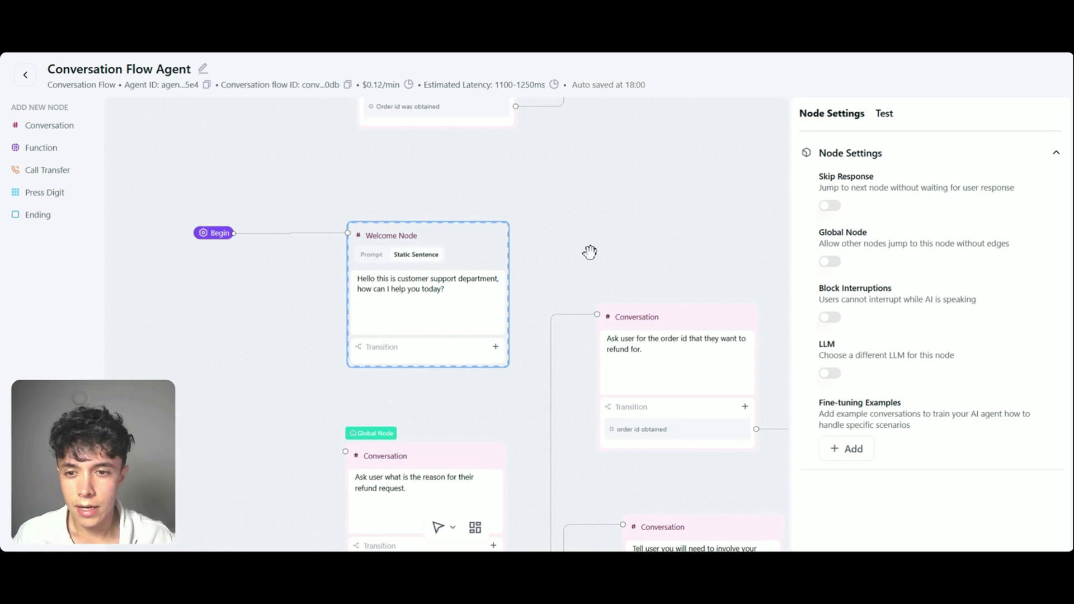
pyautogui.doubleClick(883, 113)
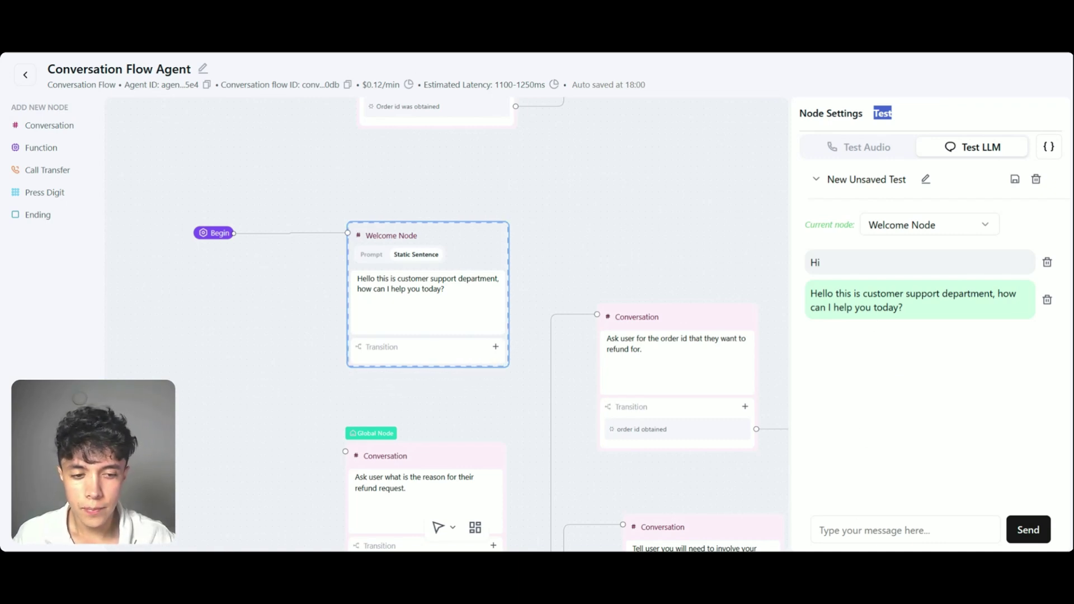
pyautogui.scroll(-3, 601, 241)
pyautogui.scroll(-2, 556, 278)
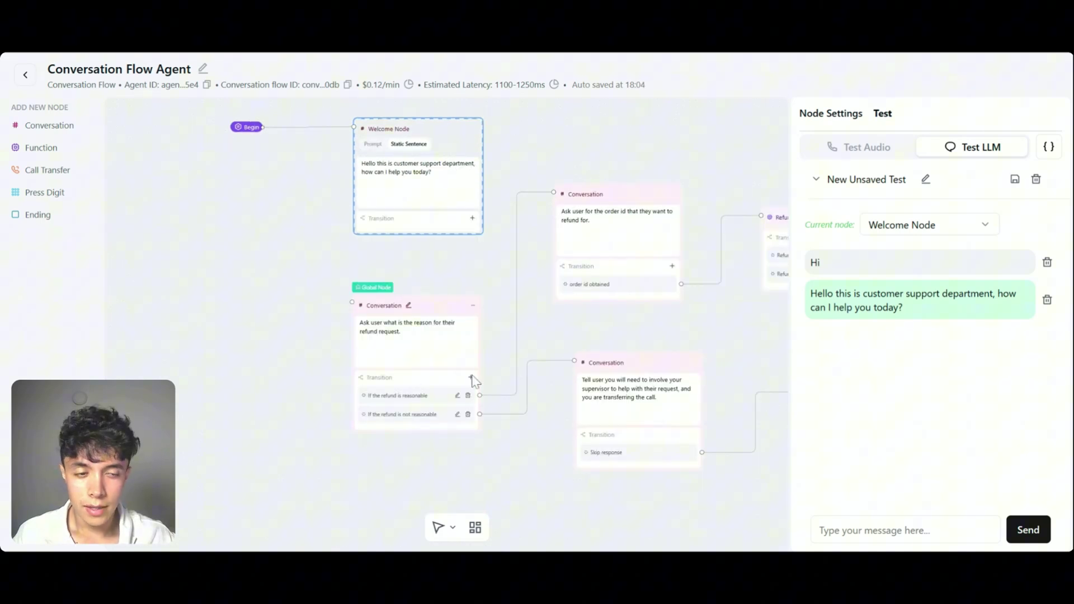
pyautogui.click(820, 530)
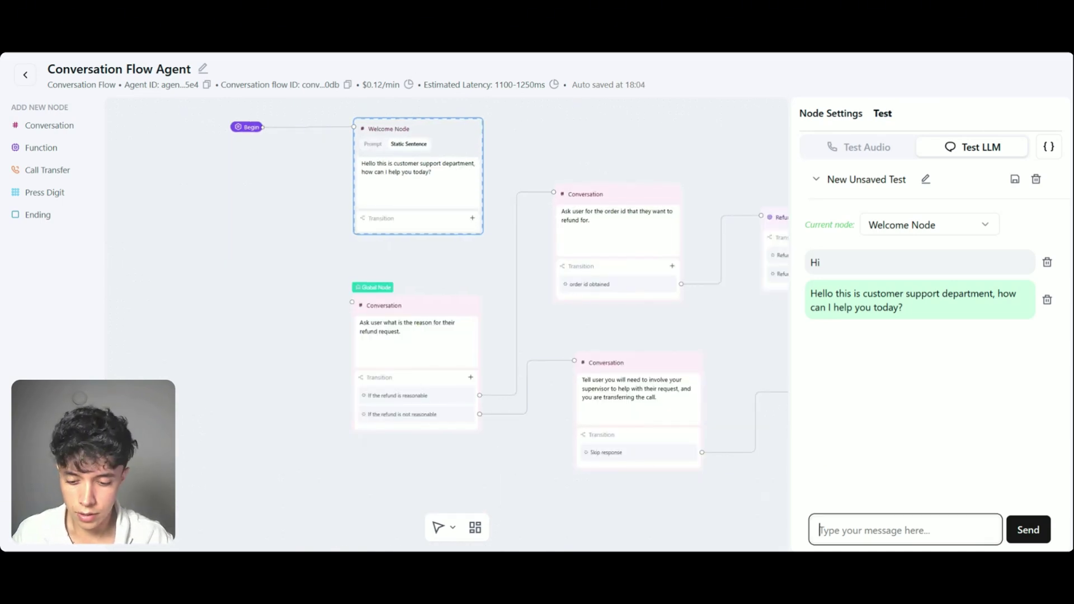
# Send 'I want a refund', then 'The item I received was broken' as the reason
pyautogui.write('I want a')
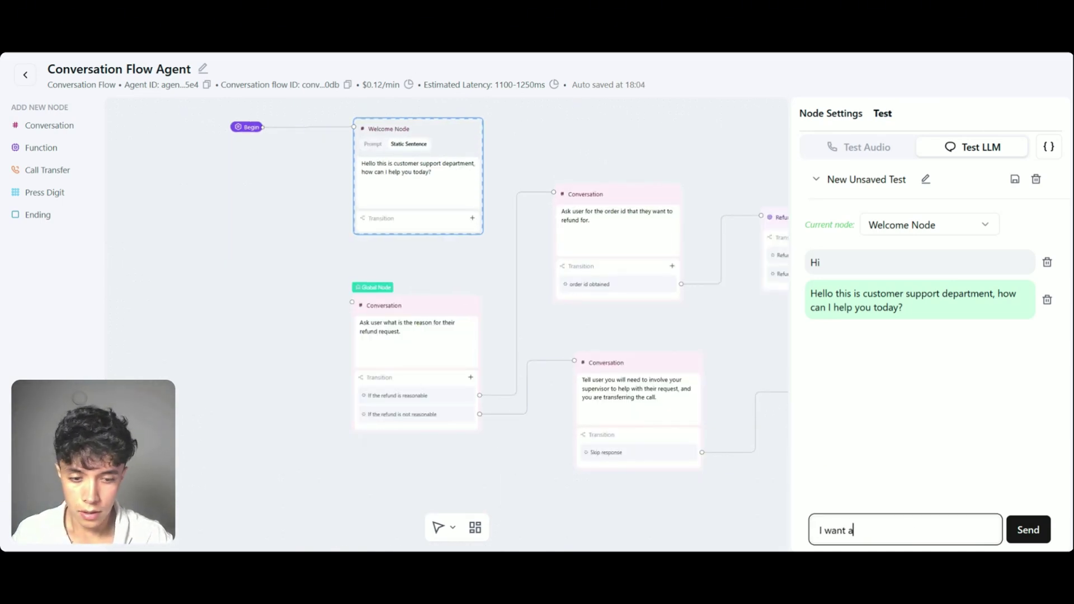
pyautogui.write(' refund')
pyautogui.press('Return')
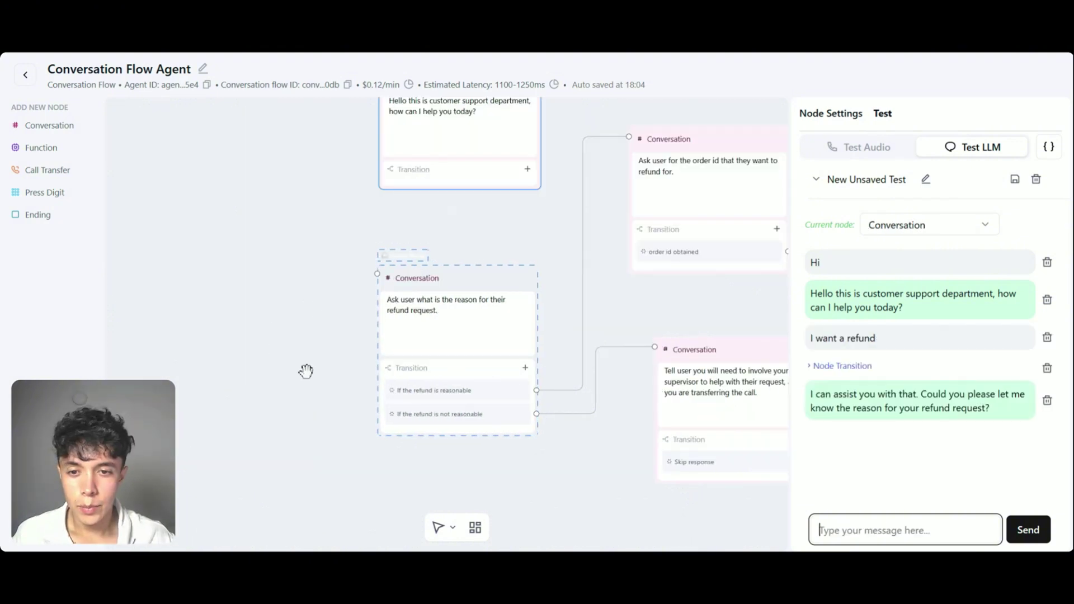
pyautogui.moveTo(304, 371); pyautogui.dragTo(244, 364)
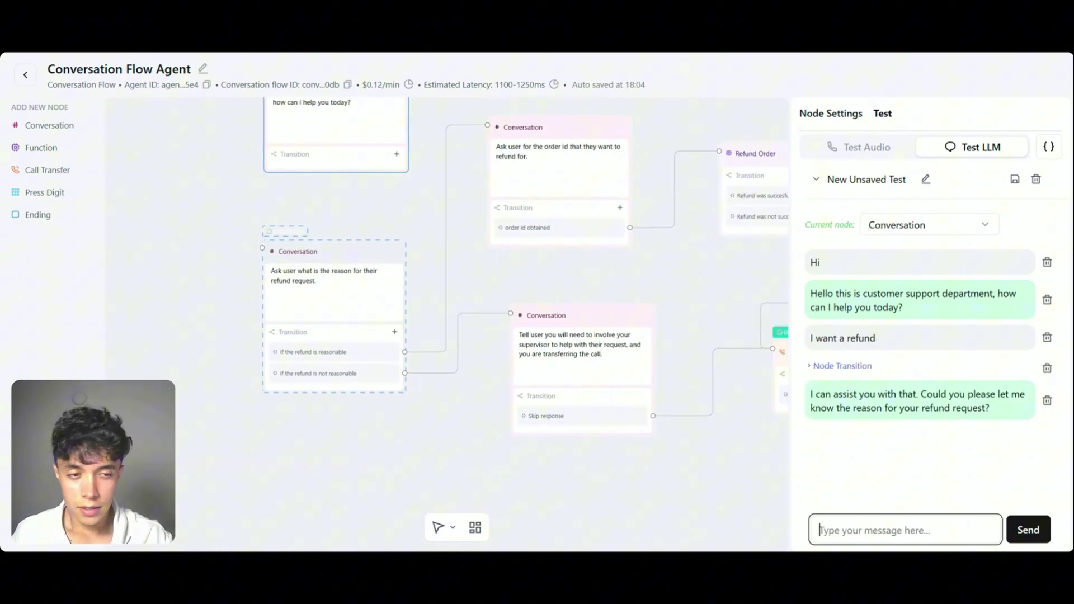
pyautogui.write('Ta')
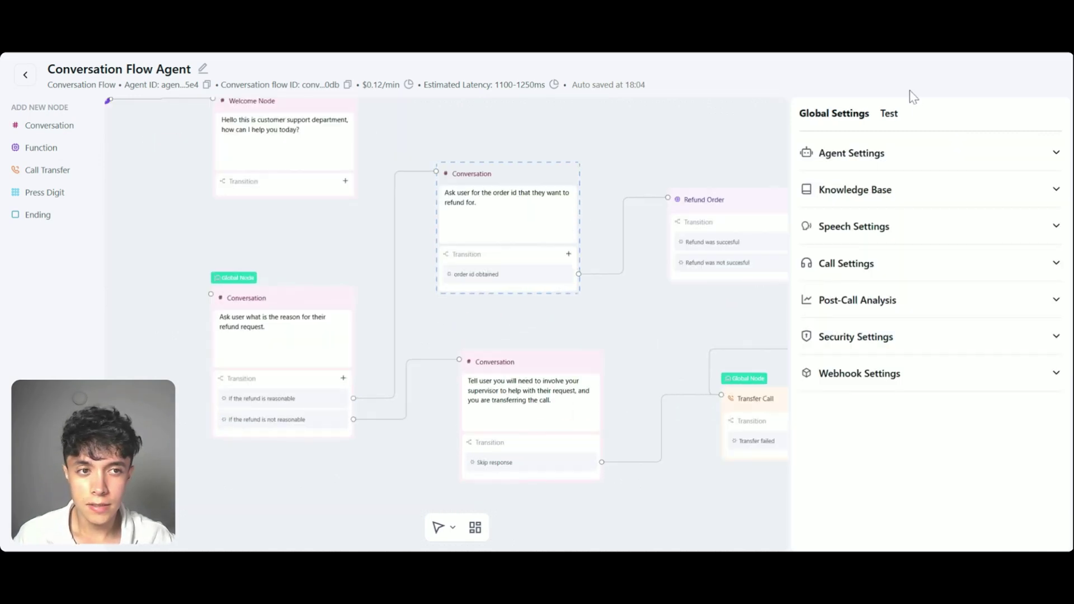
pyautogui.doubleClick(889, 115)
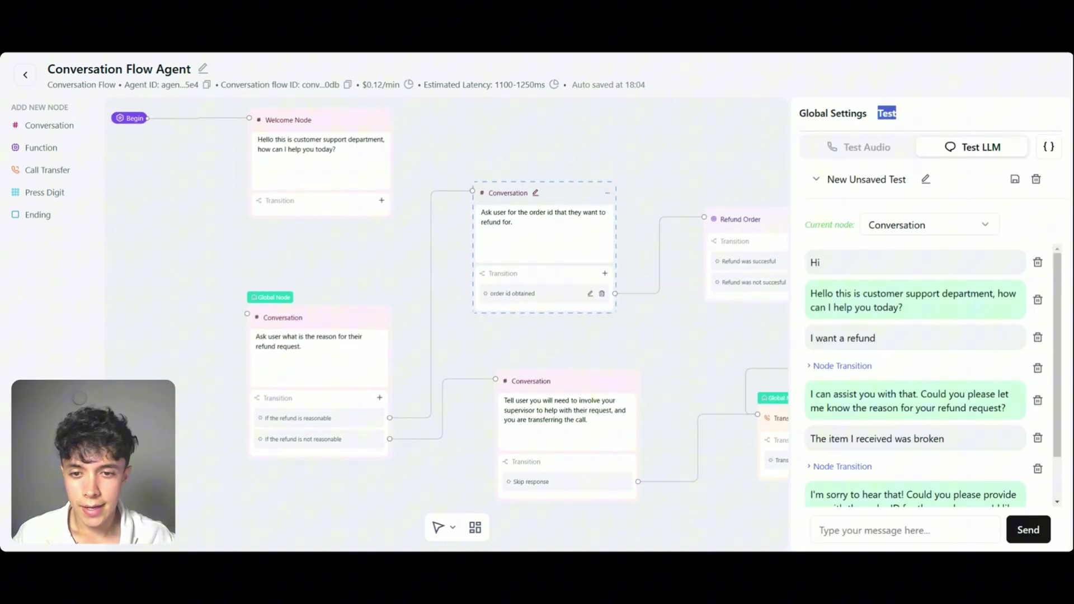
pyautogui.scroll(-3, 912, 363)
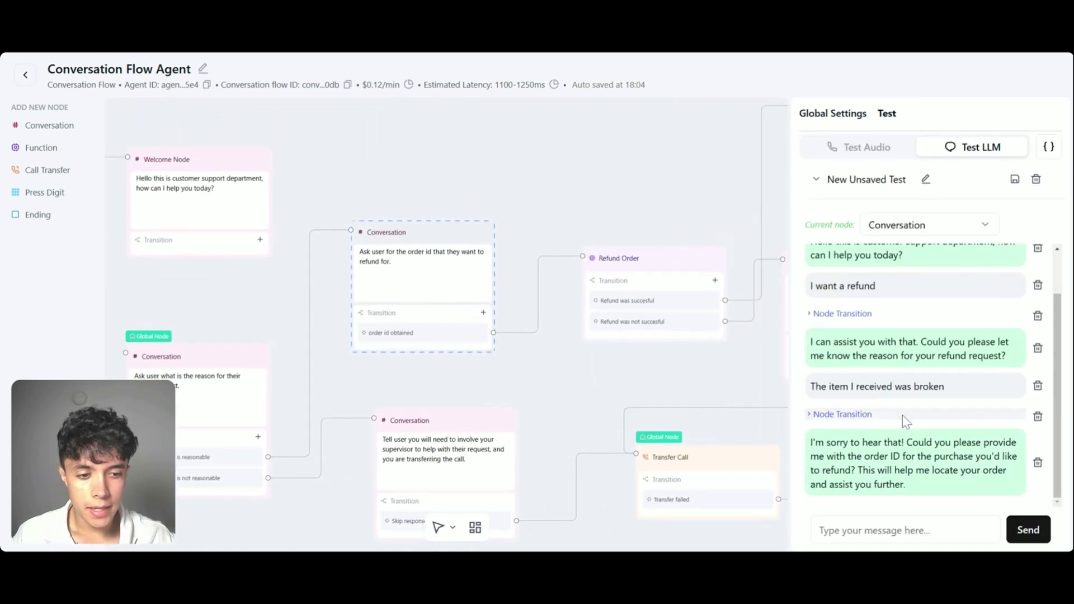
pyautogui.click(819, 529)
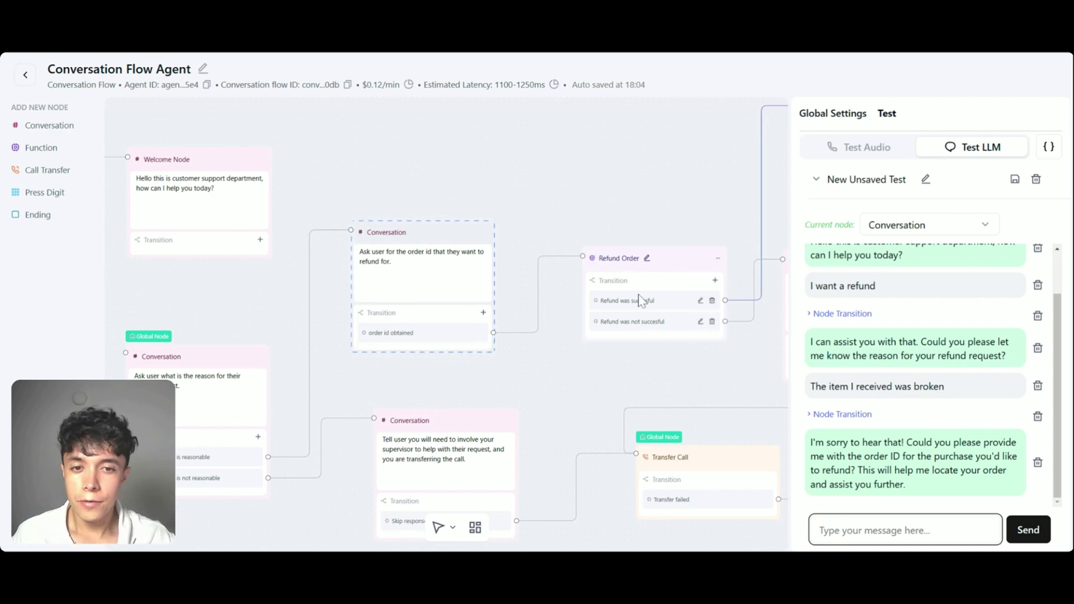
pyautogui.moveTo(647, 355); pyautogui.dragTo(517, 409)
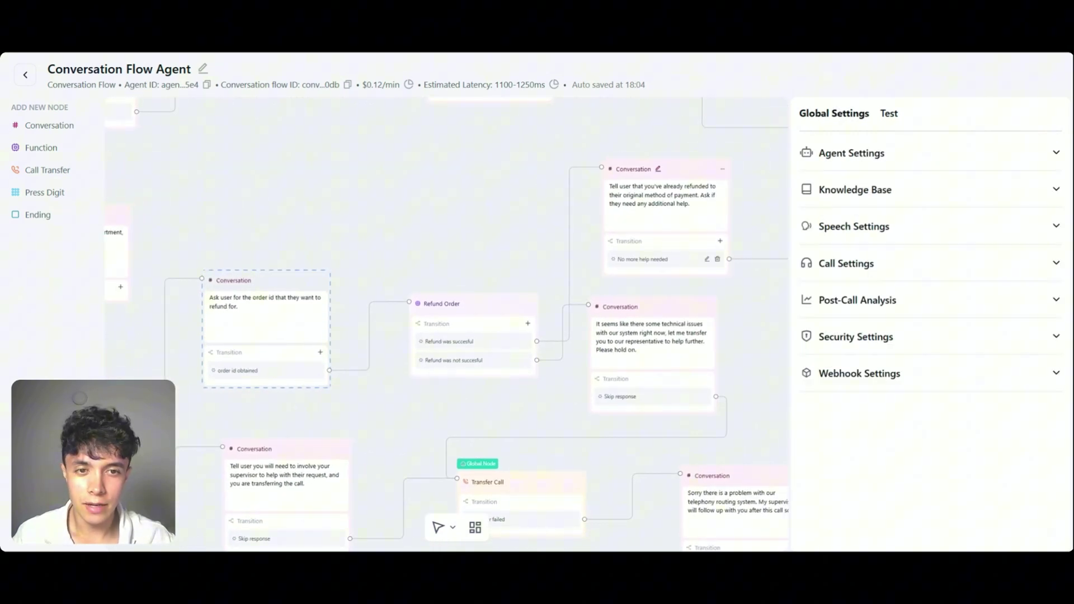
pyautogui.moveTo(470, 202); pyautogui.dragTo(588, 257)
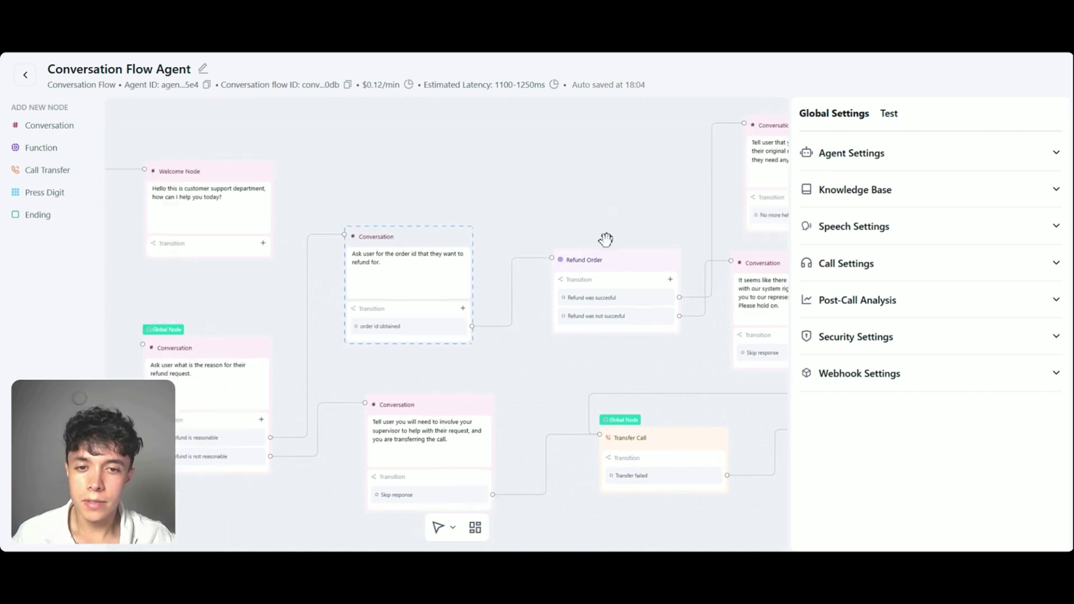
pyautogui.doubleClick(888, 114)
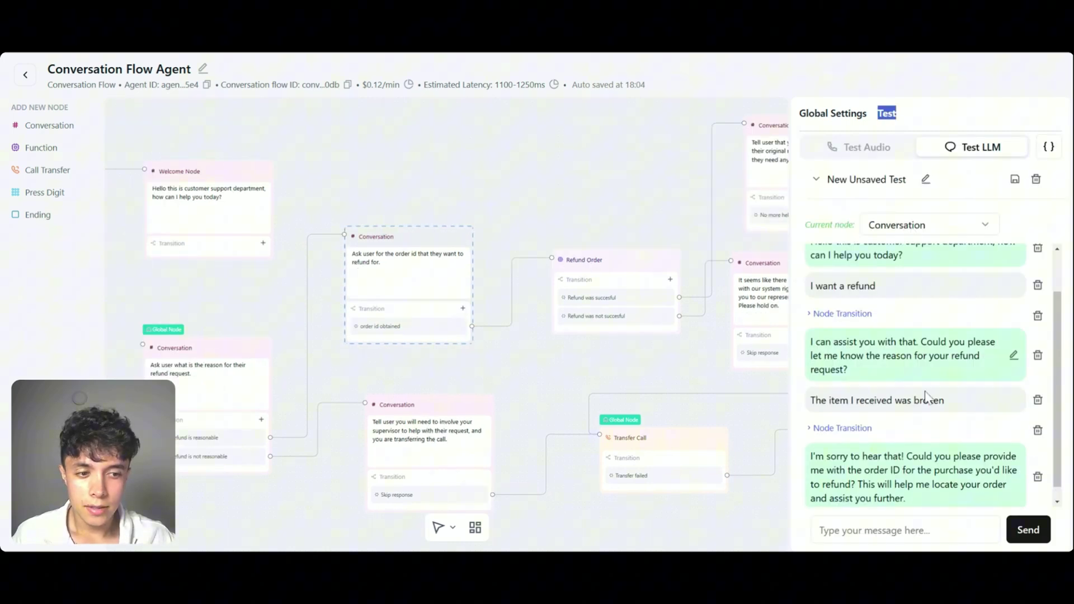
# Reply with order ID 12345 in the test chat
pyautogui.click(884, 530)
pyautogui.write('12')
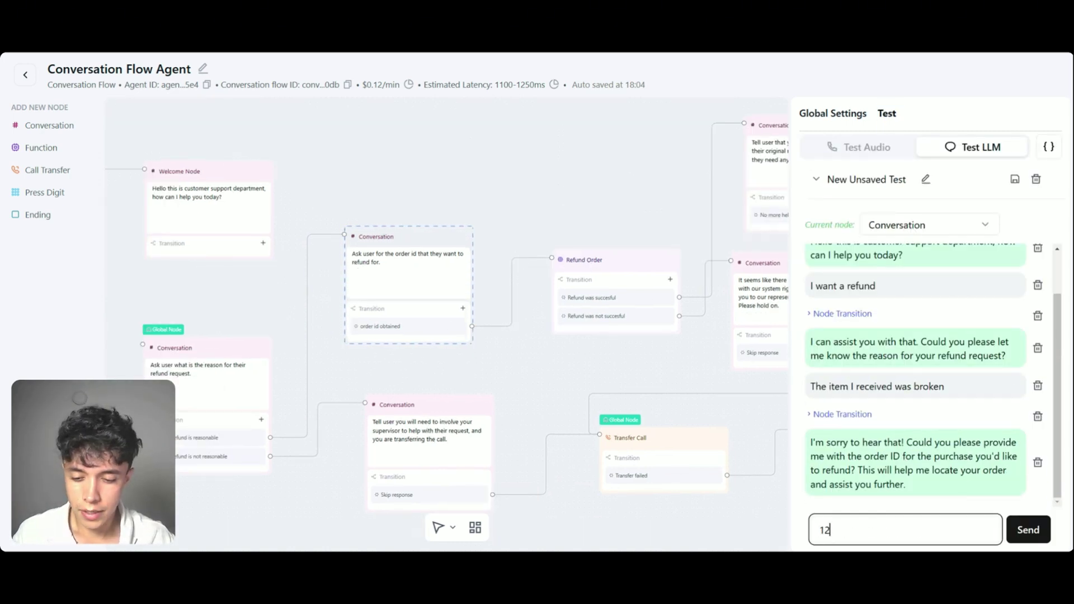
pyautogui.write('345')
pyautogui.press('Return')
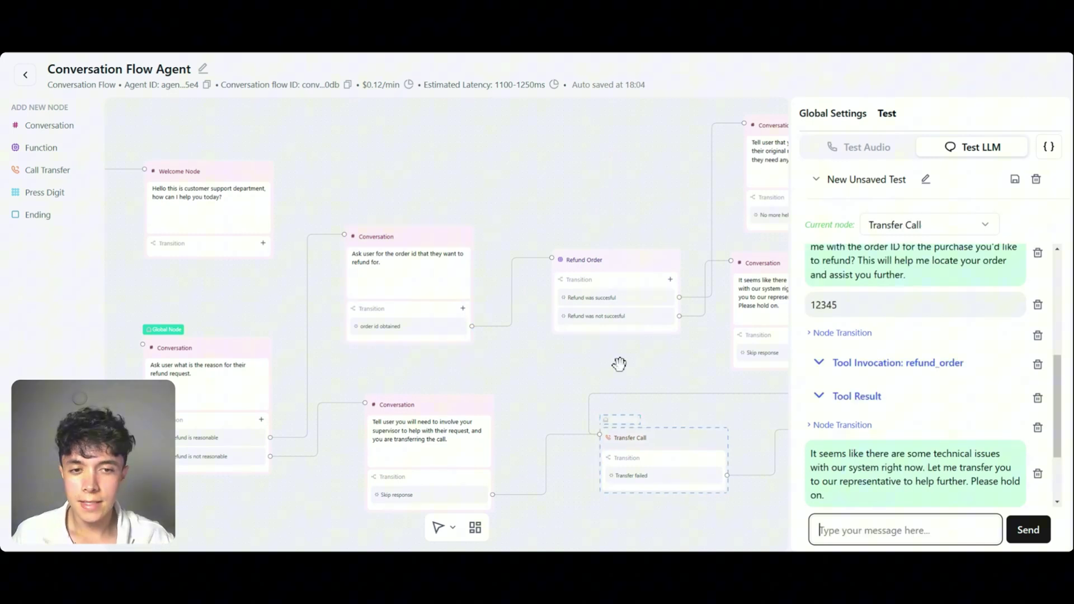
pyautogui.moveTo(524, 358); pyautogui.dragTo(441, 342)
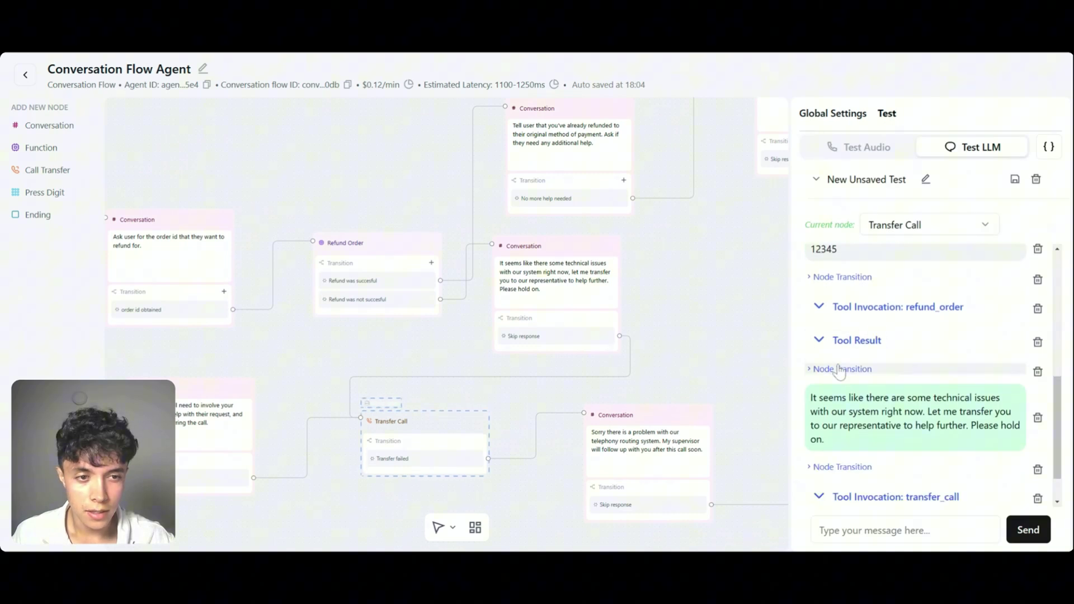
pyautogui.scroll(2, 873, 381)
pyautogui.scroll(-1, 839, 375)
# Review the refund_order invocation and its error result in the test log
pyautogui.click(819, 363)
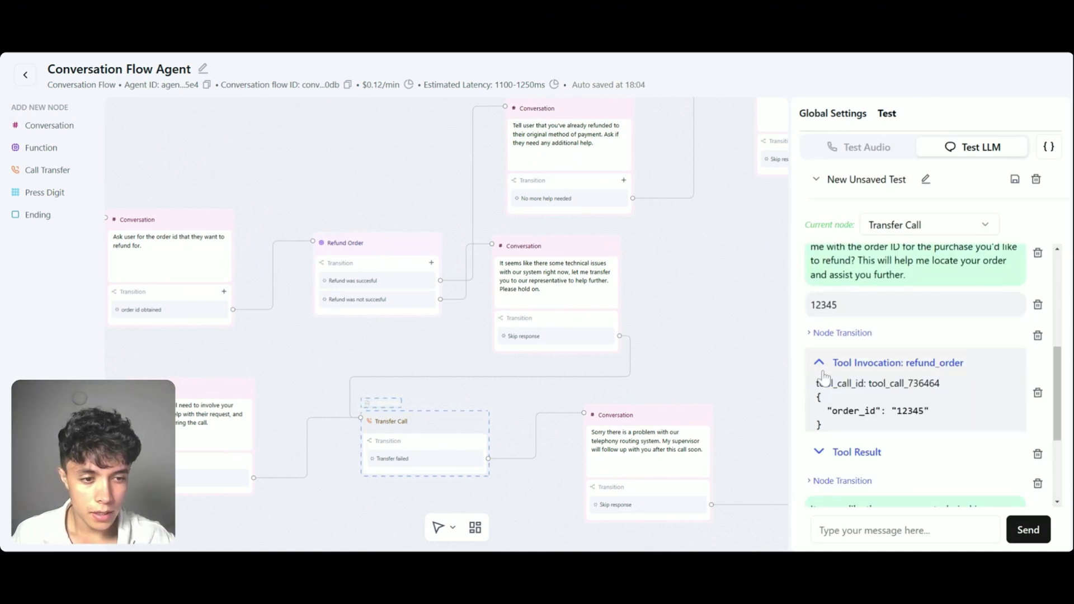
pyautogui.scroll(-1, 824, 378)
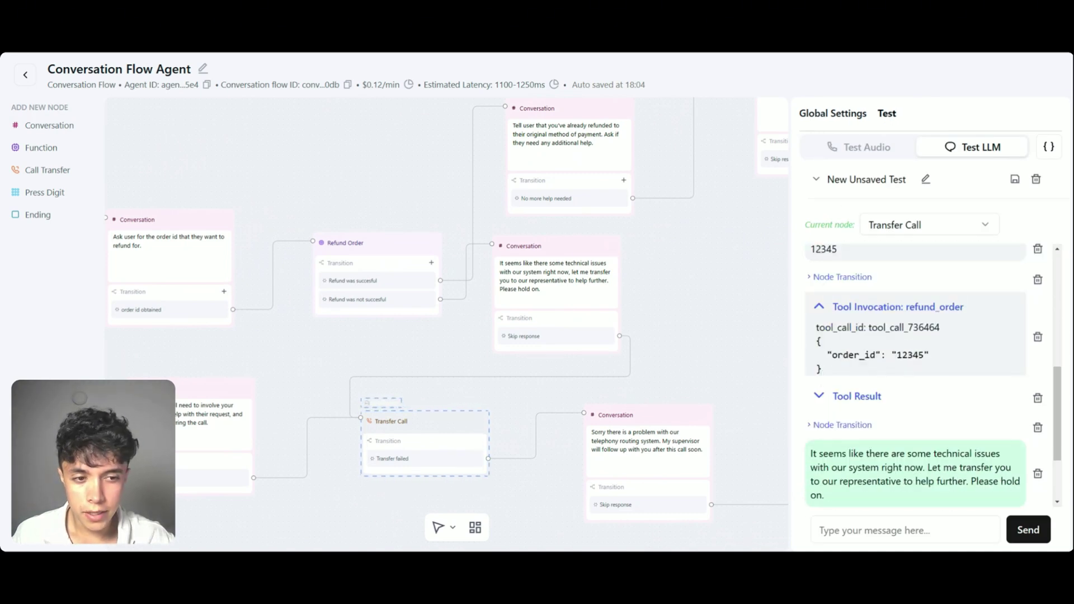
pyautogui.click(819, 307)
pyautogui.click(839, 338)
pyautogui.scroll(-1, 895, 347)
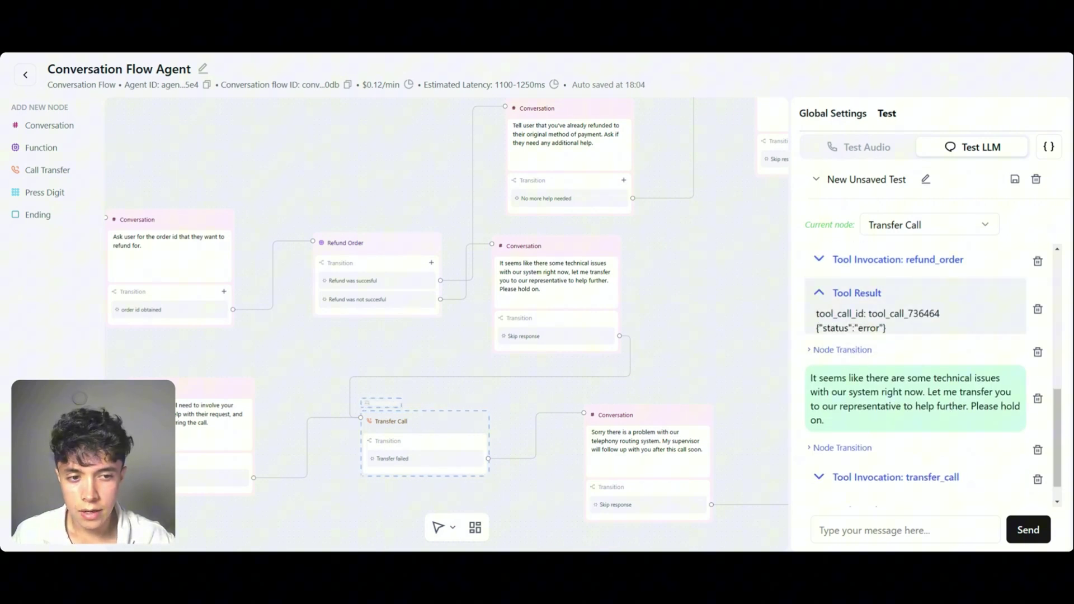
pyautogui.click(819, 294)
pyautogui.moveTo(689, 280); pyautogui.dragTo(688, 268)
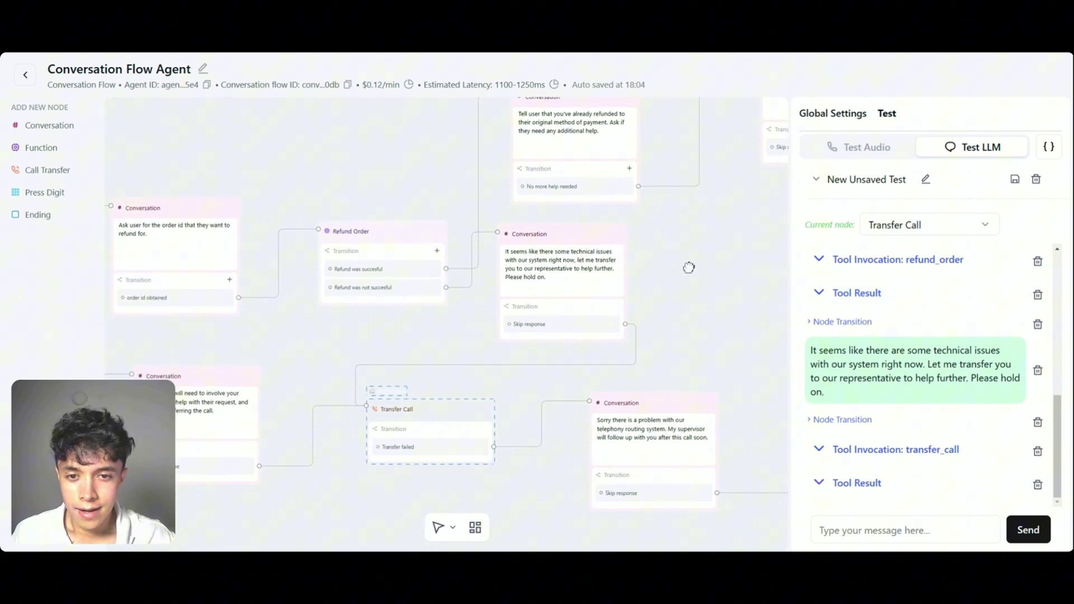
pyautogui.moveTo(588, 243); pyautogui.dragTo(602, 252)
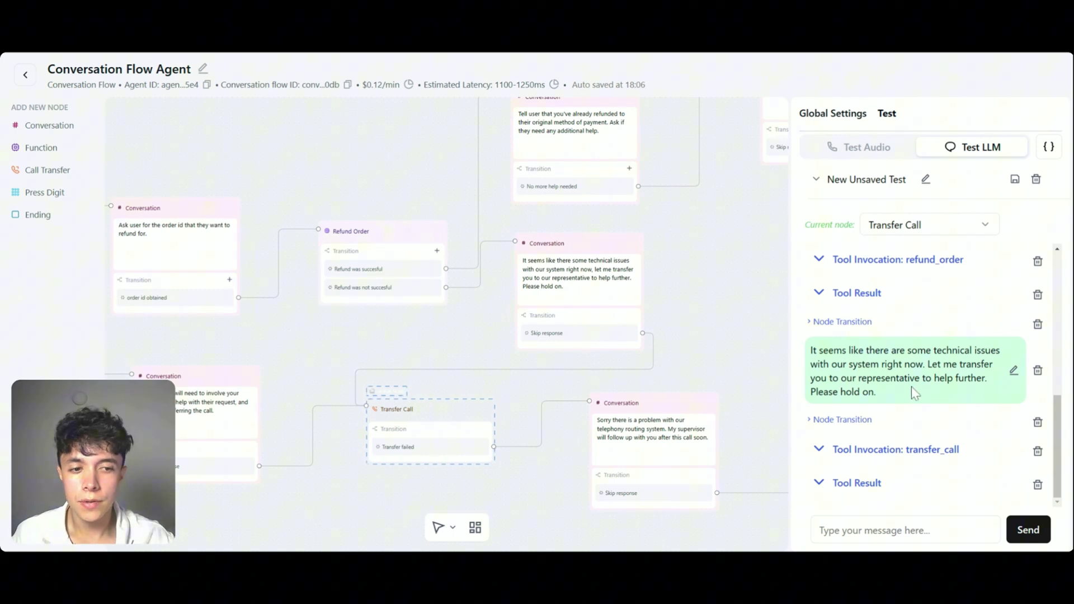
# Review the transfer_call request and its successful result, then clear the test chat
pyautogui.click(867, 449)
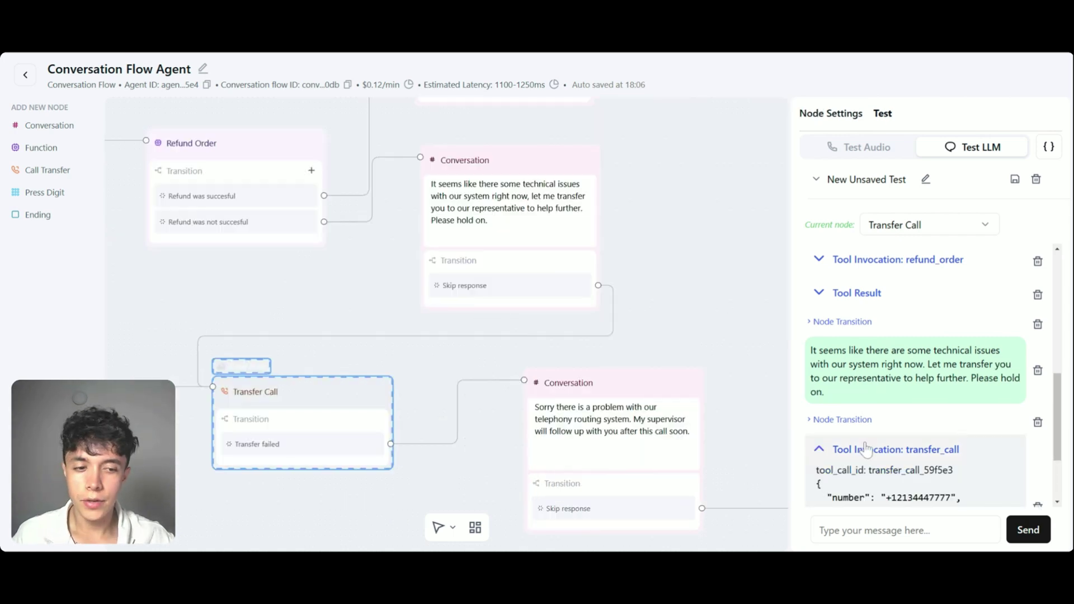
pyautogui.scroll(-3, 866, 449)
pyautogui.click(809, 341)
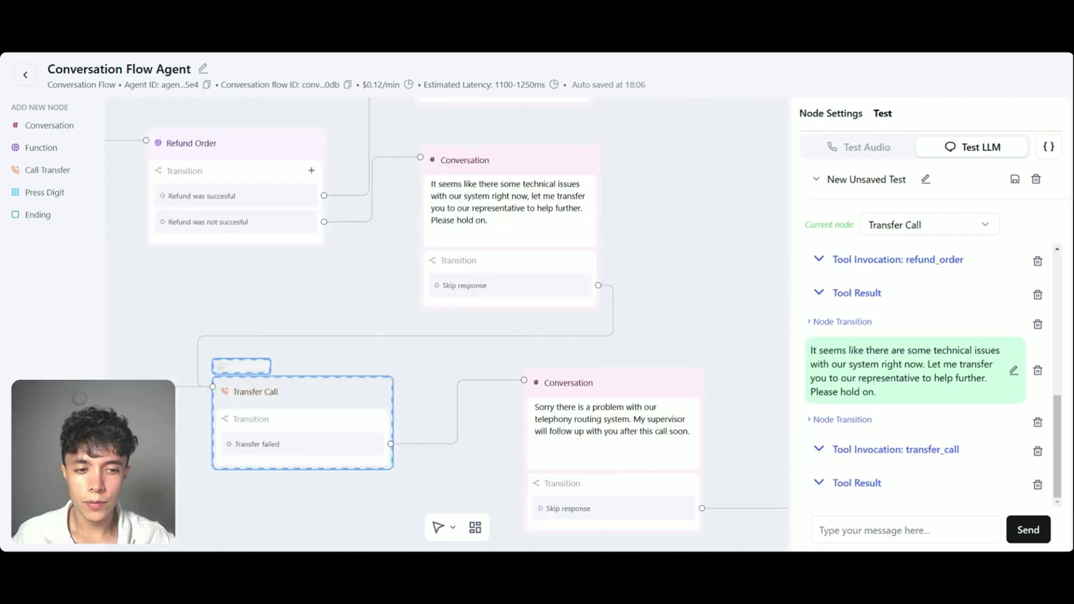
pyautogui.click(831, 486)
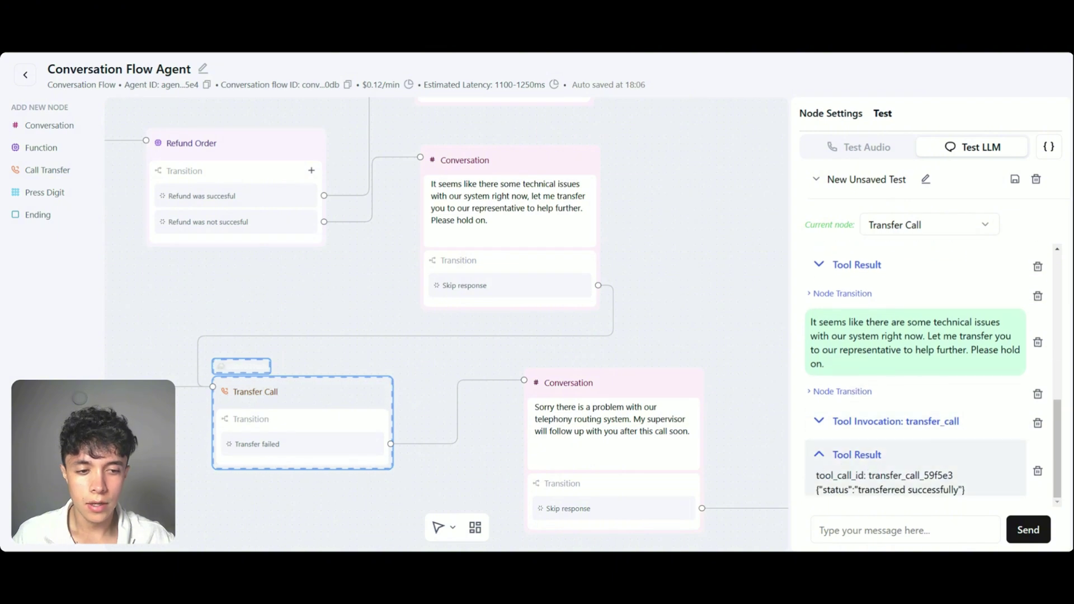
pyautogui.moveTo(859, 489); pyautogui.dragTo(959, 490)
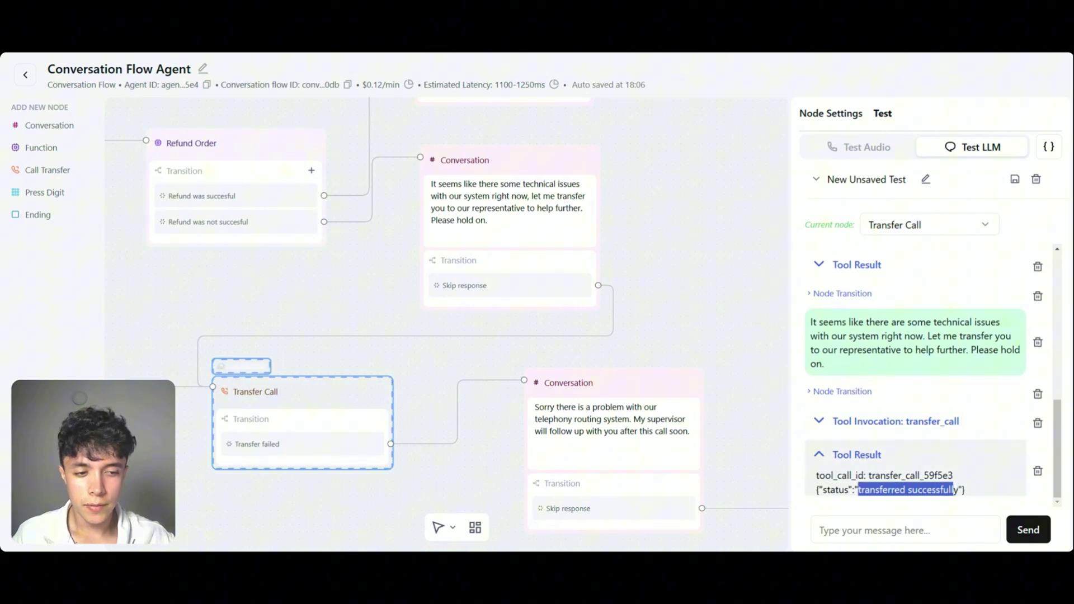
pyautogui.click(820, 457)
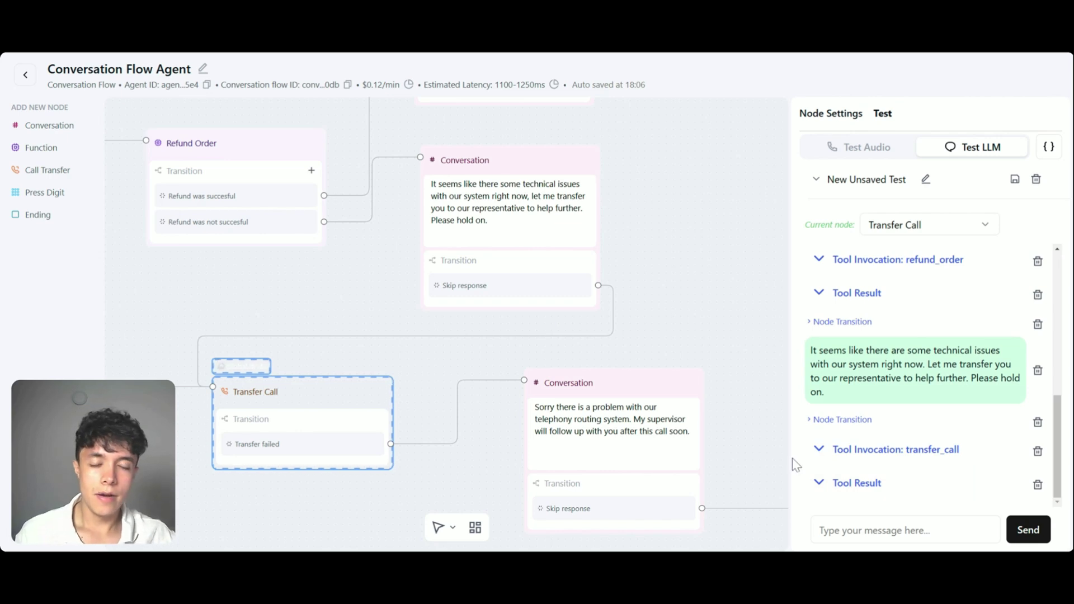
pyautogui.scroll(-2, 684, 249)
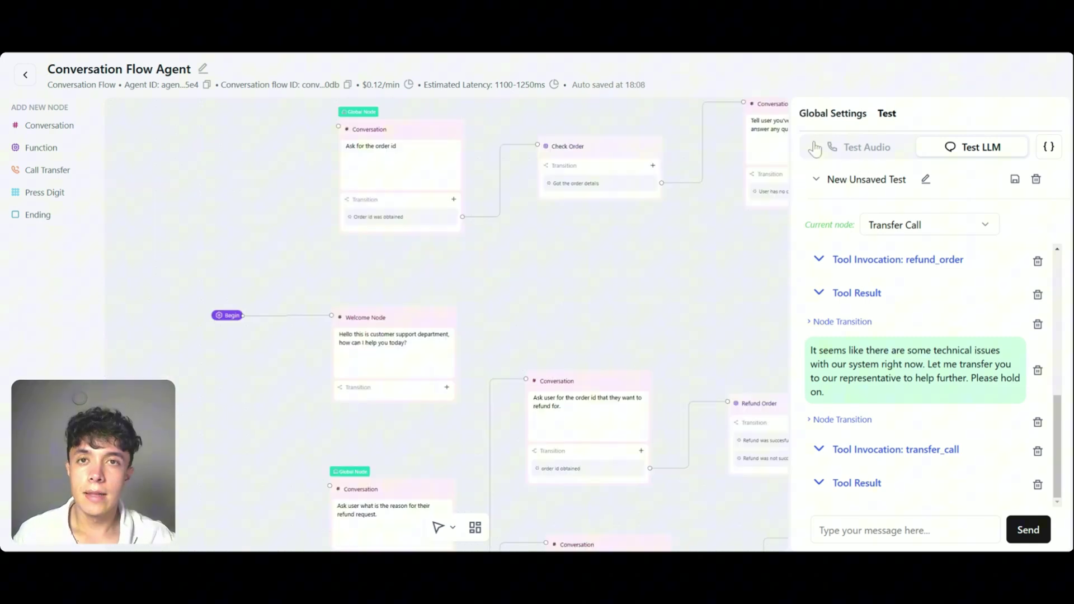
pyautogui.hscroll(2, 569, 276)
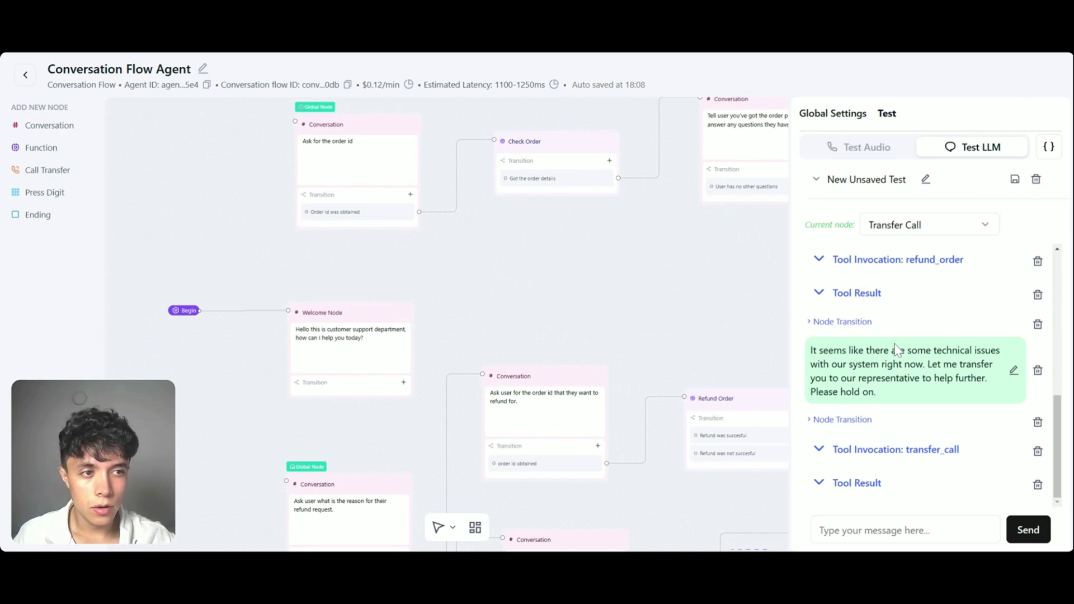
pyautogui.click(1036, 180)
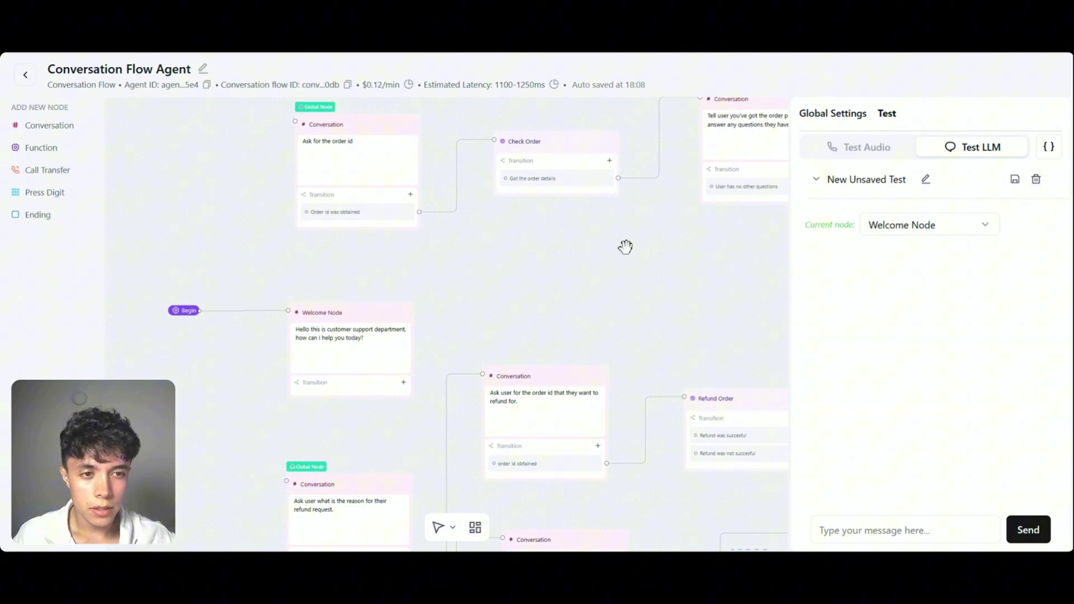
# Send 'hi' and then 'i want details on my order' in the fresh test chat
pyautogui.scroll(3, 556, 290)
pyautogui.click(812, 530)
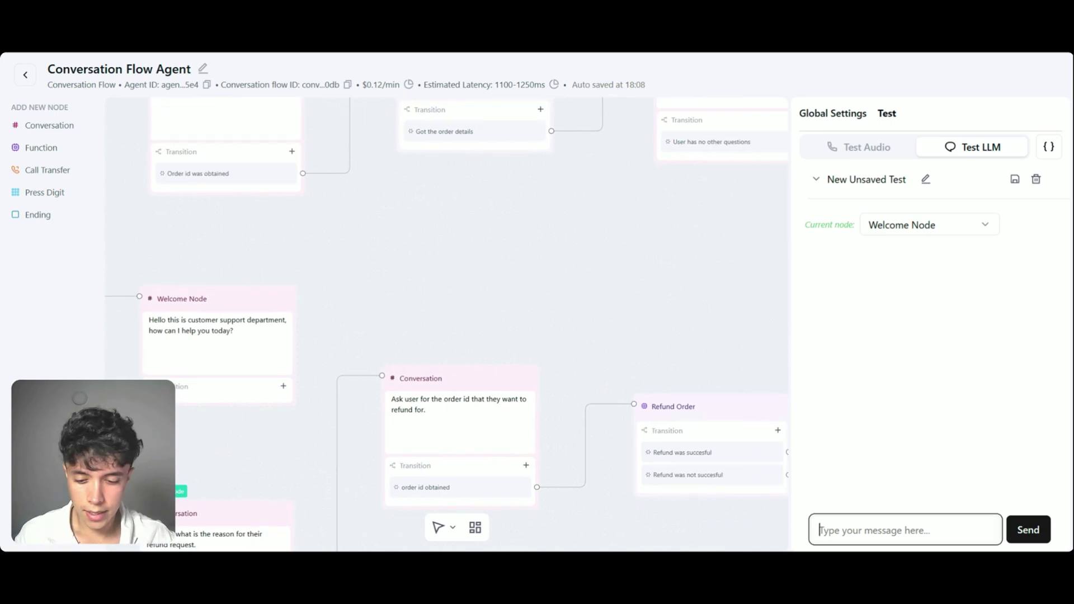
pyautogui.write('hi')
pyautogui.press('Return')
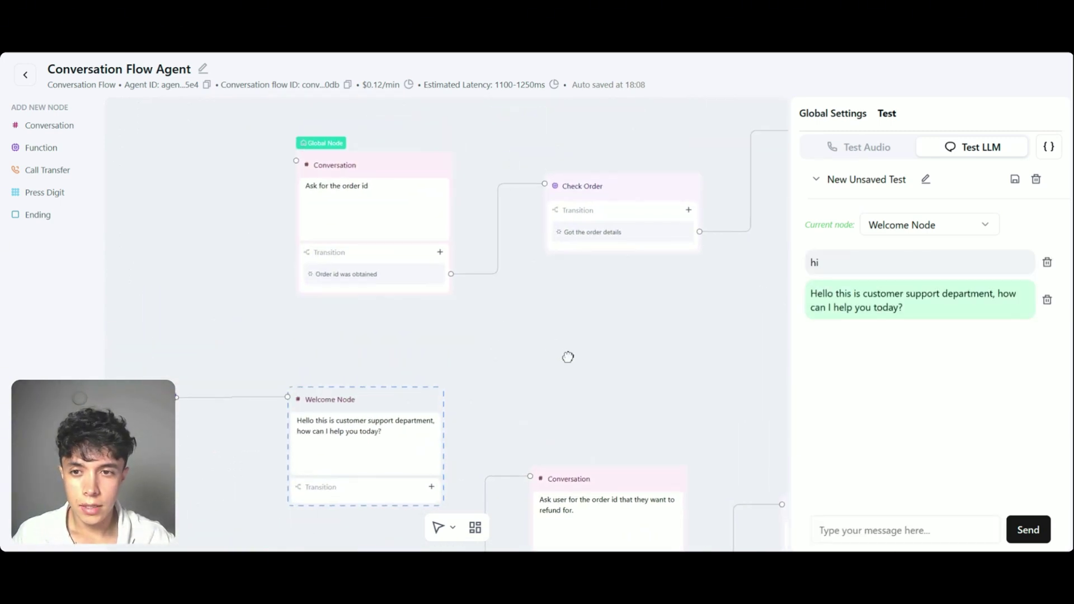
pyautogui.click(838, 520)
pyautogui.write('i want details')
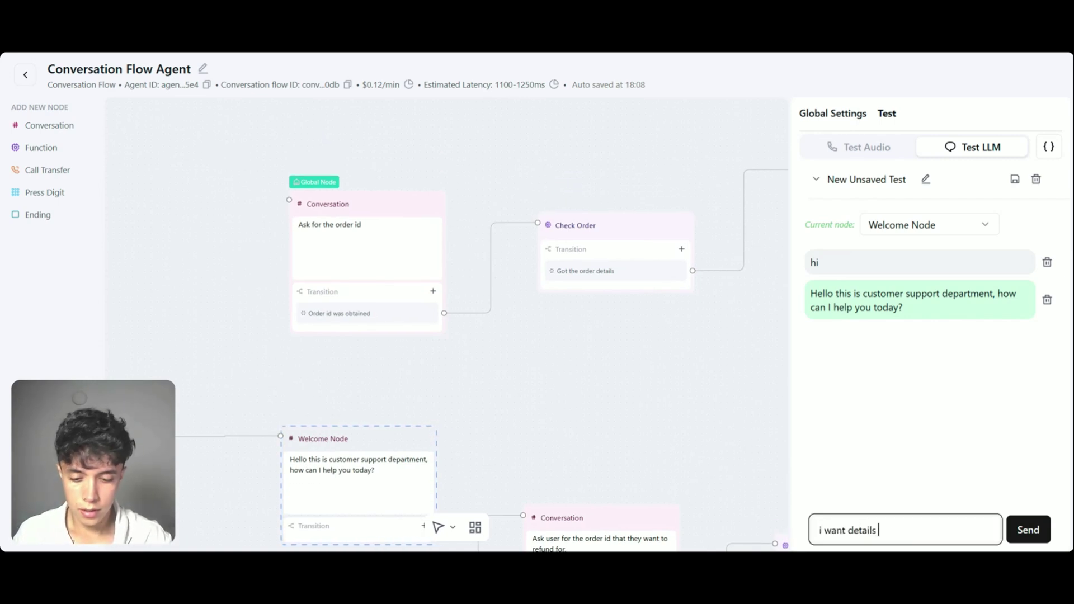
pyautogui.write(' on my order')
pyautogui.press('Return')
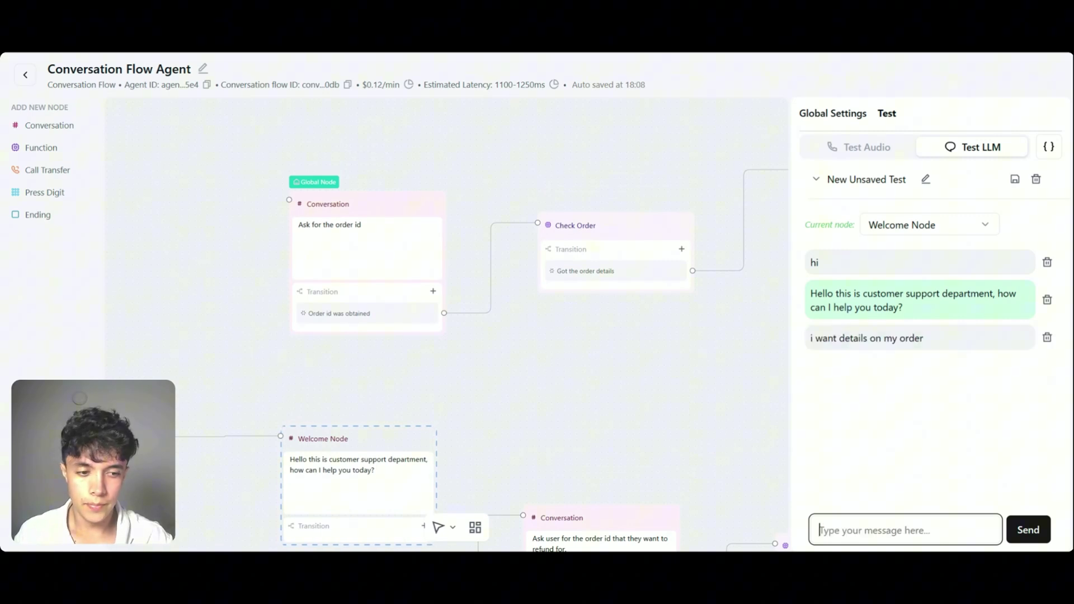
# Reply with the order ID to trigger the check_order lookup
pyautogui.click(478, 302)
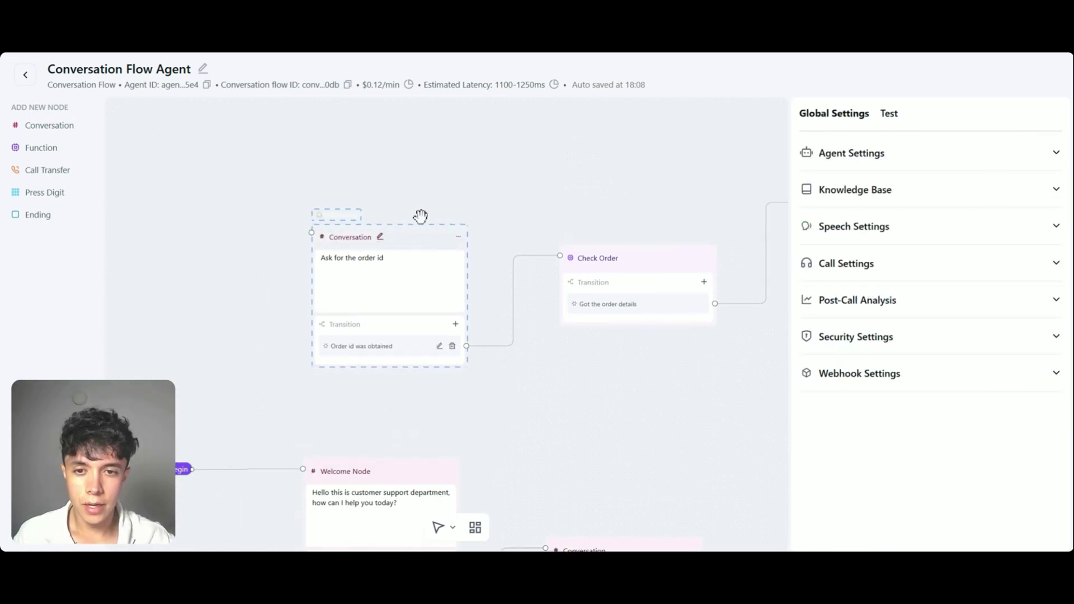
pyautogui.moveTo(701, 354); pyautogui.dragTo(630, 333)
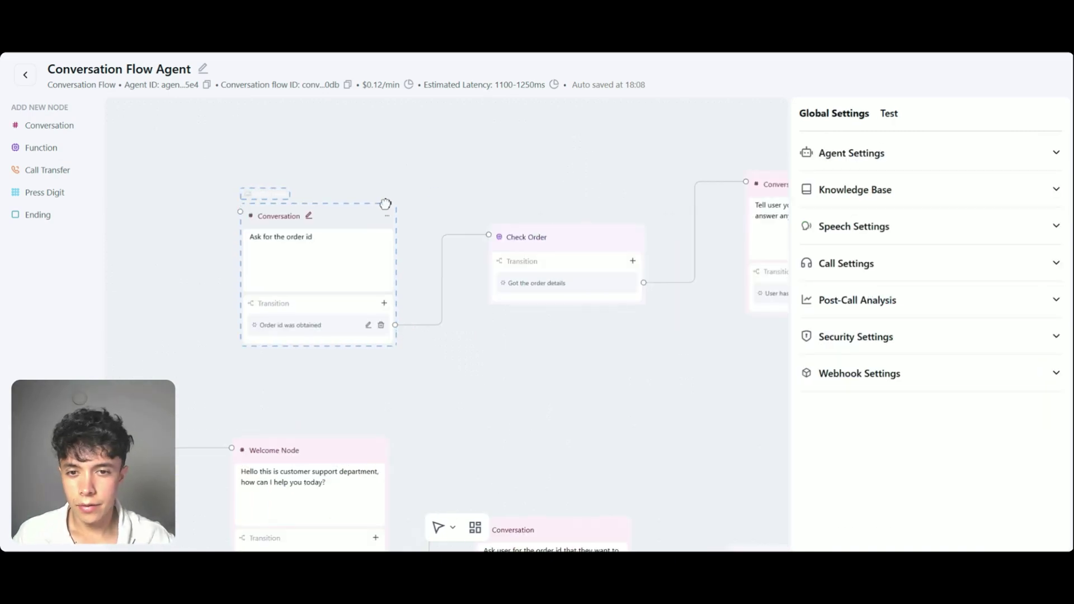
pyautogui.click(893, 114)
pyautogui.click(843, 523)
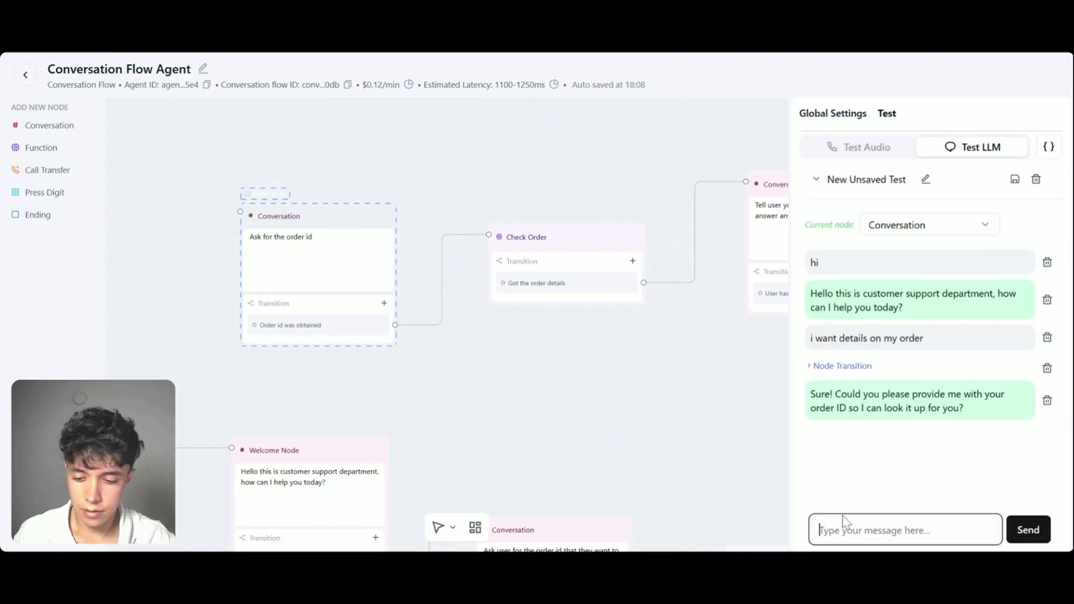
pyautogui.write('123456')
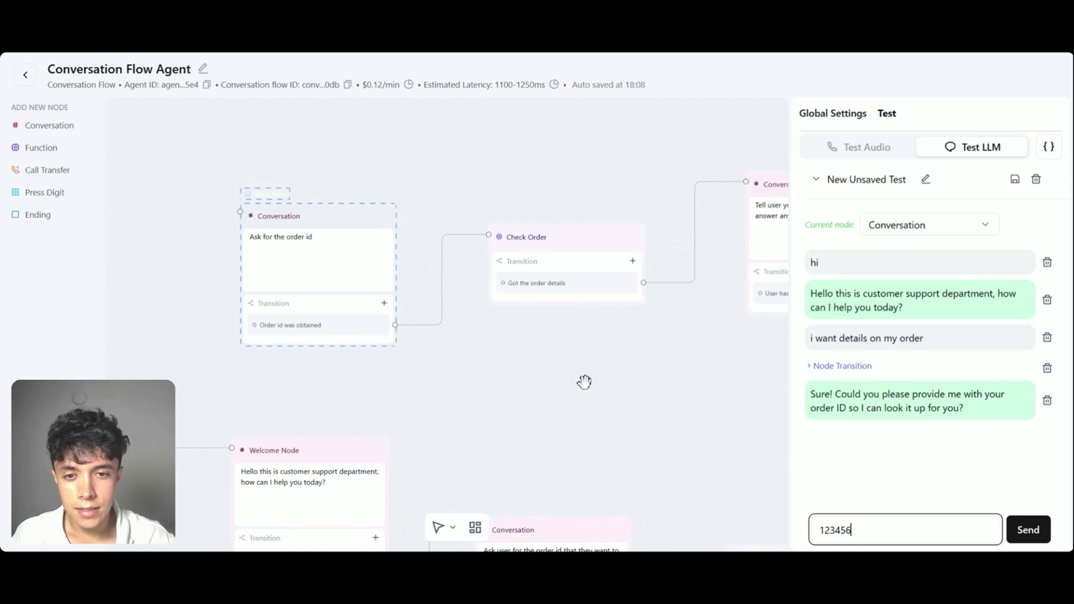
pyautogui.moveTo(635, 370); pyautogui.dragTo(556, 360)
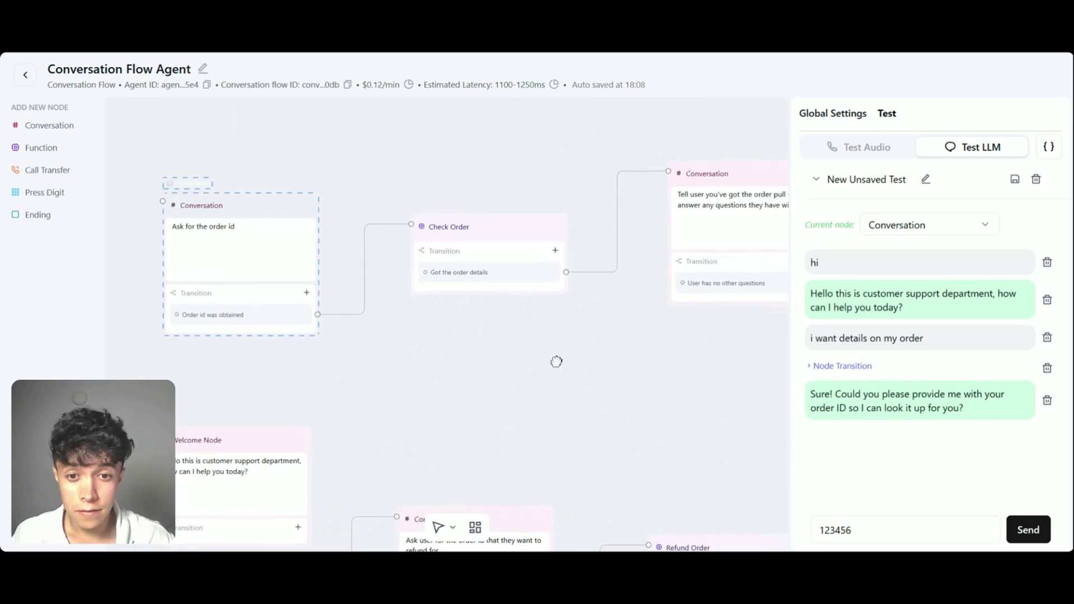
pyautogui.click(1029, 530)
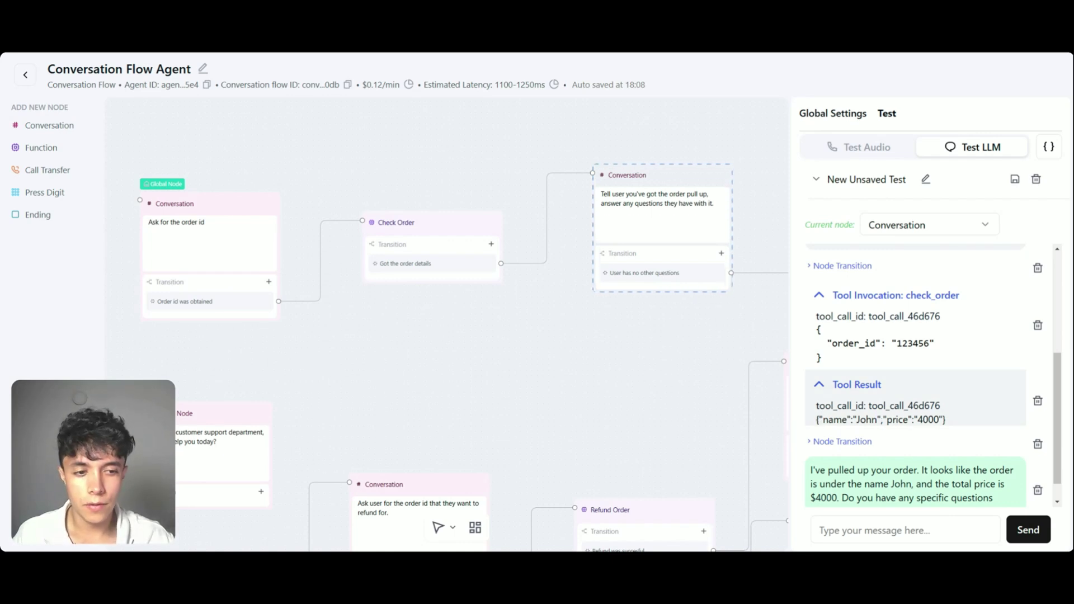
# Collapse the check_order result and begin typing a 'No' reply in the test chat
pyautogui.click(826, 399)
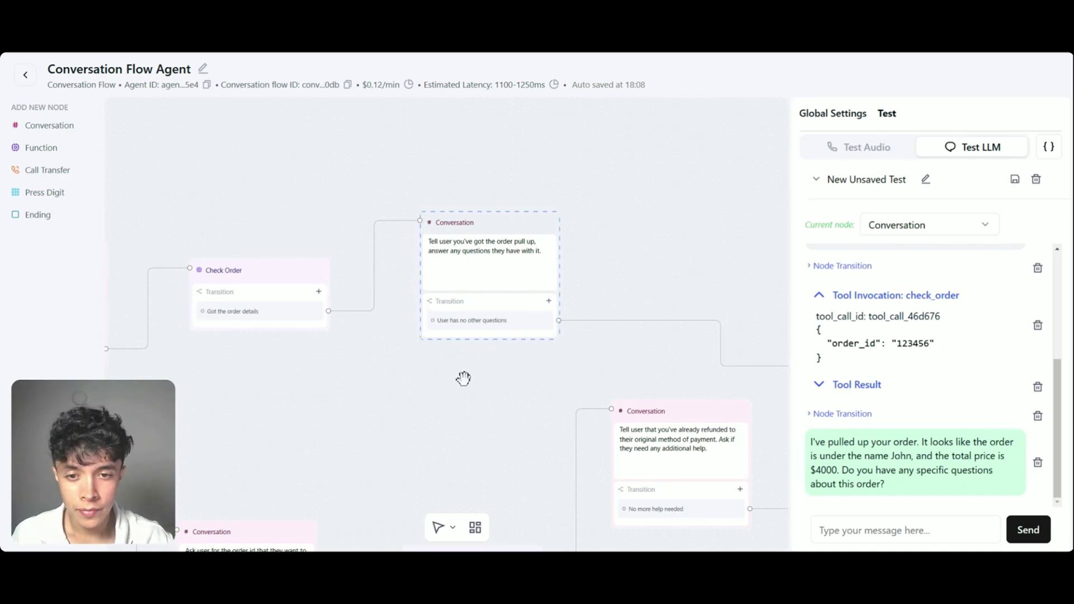
pyautogui.click(834, 114)
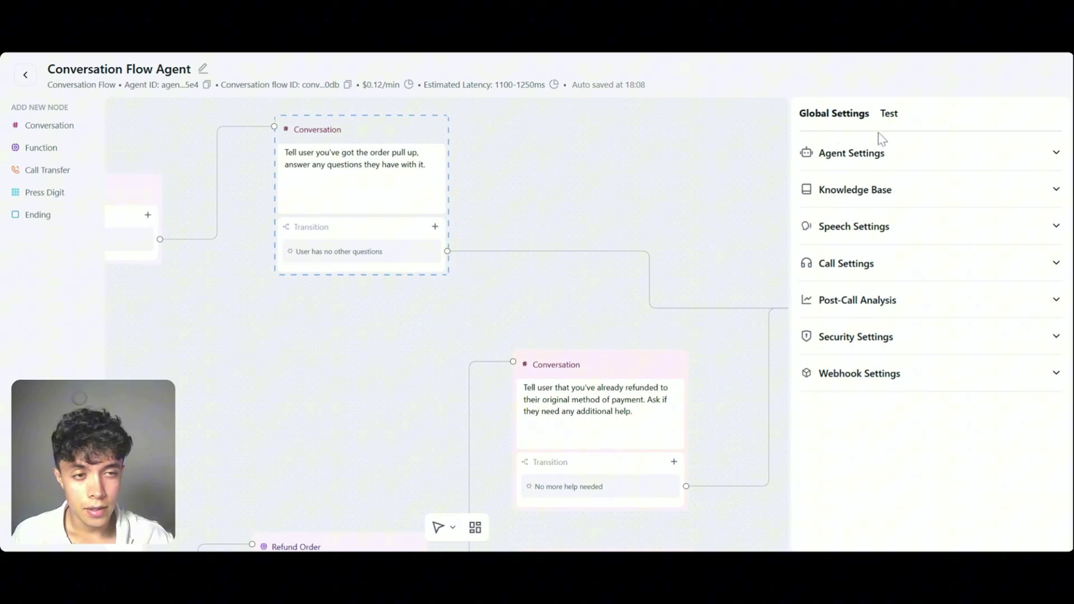
pyautogui.click(889, 113)
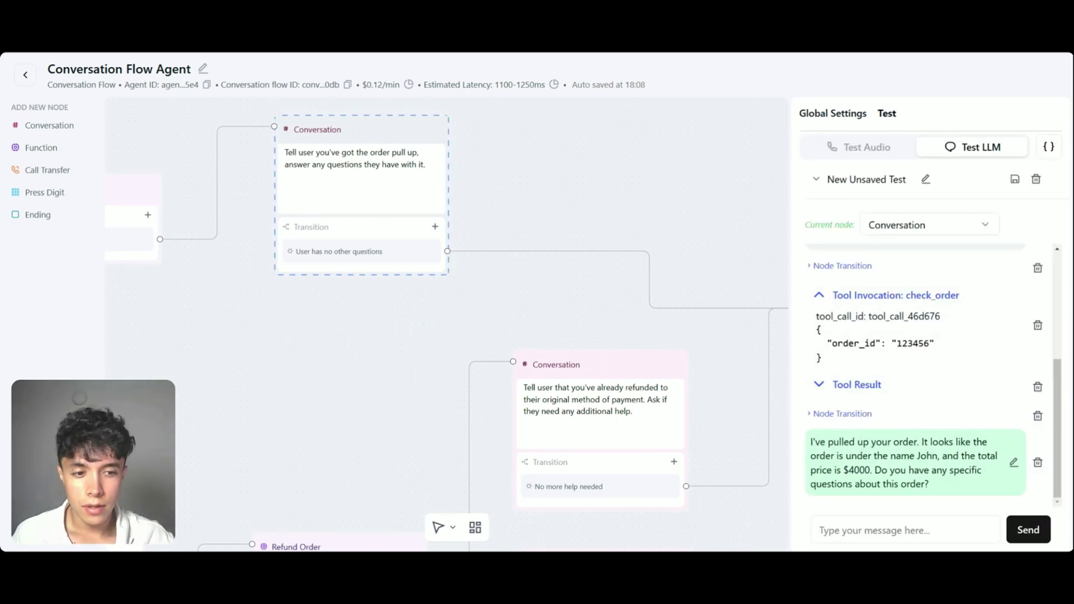
pyautogui.click(904, 530)
pyautogui.write('No')
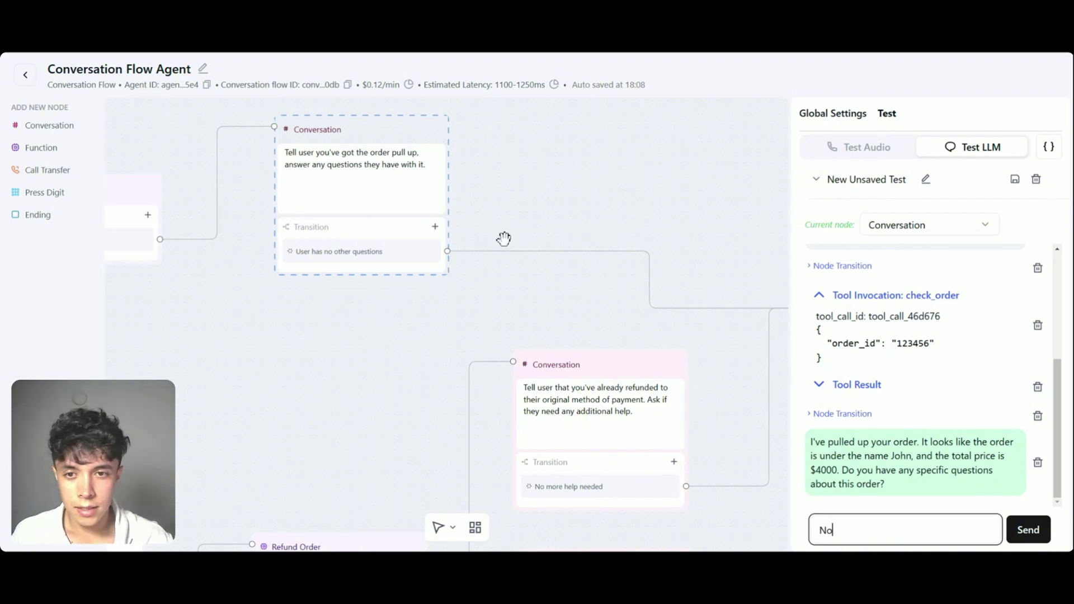
# Pan the canvas to centre the goodbye node, then reselect the drafted 'No' reply
pyautogui.scroll(-1, 503, 239)
pyautogui.moveTo(547, 300); pyautogui.dragTo(432, 298)
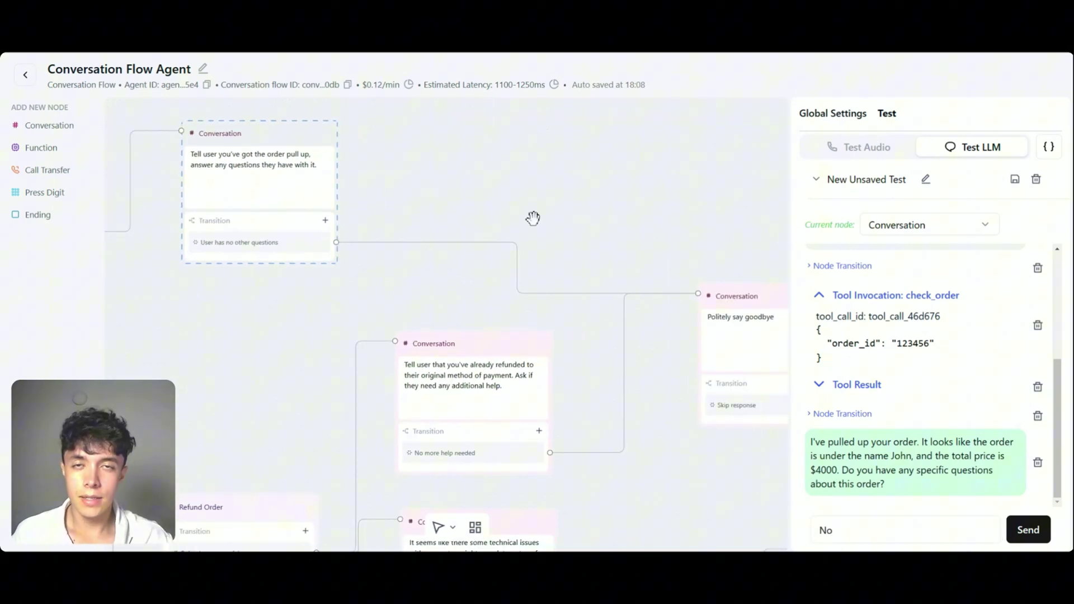
pyautogui.scroll(-1, 597, 211)
pyautogui.moveTo(597, 211); pyautogui.dragTo(523, 194)
pyautogui.scroll(5, 574, 284)
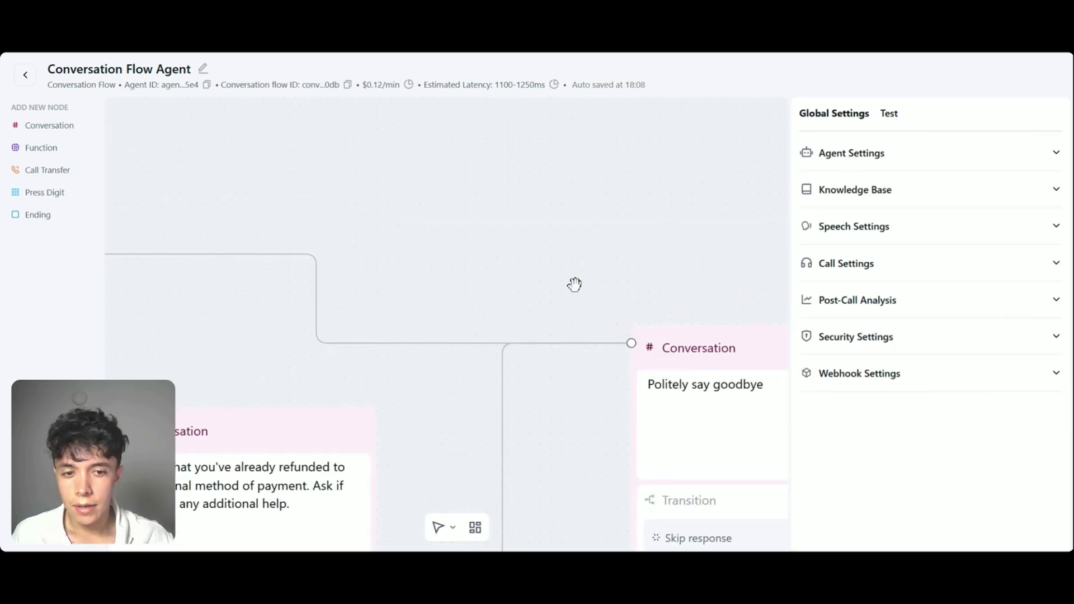
pyautogui.scroll(-5, 575, 284)
pyautogui.moveTo(549, 250); pyautogui.dragTo(823, 367)
pyautogui.click(889, 114)
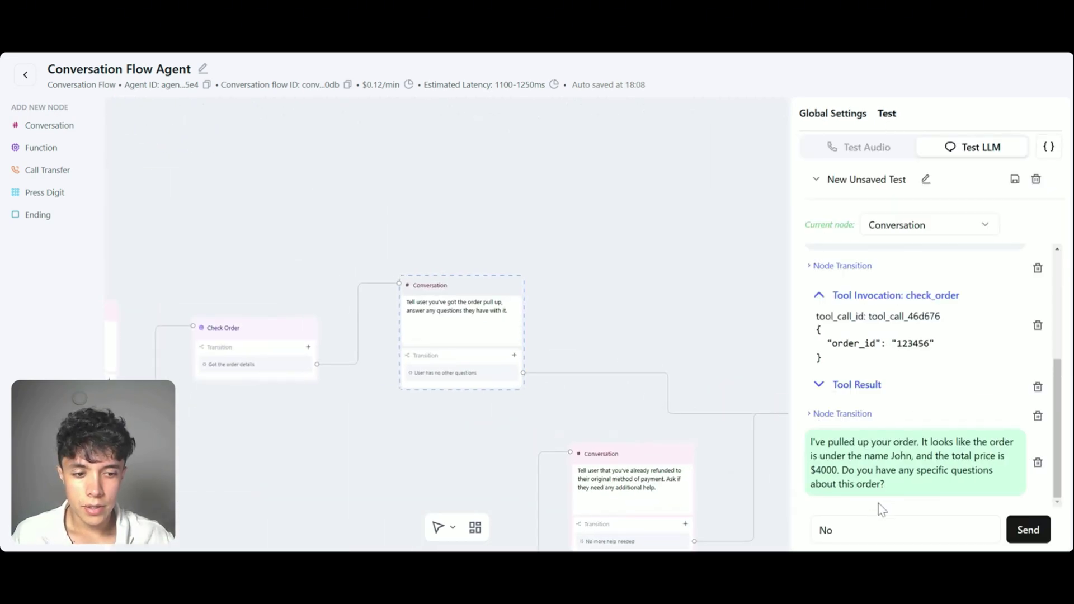
pyautogui.doubleClick(826, 529)
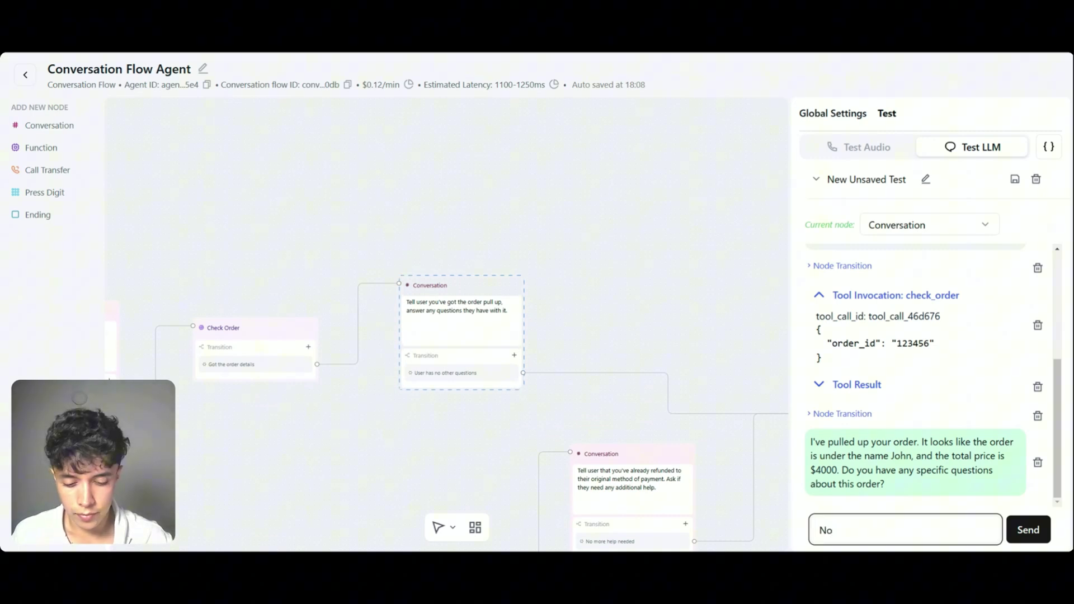
pyautogui.scroll(-10, 534, 277)
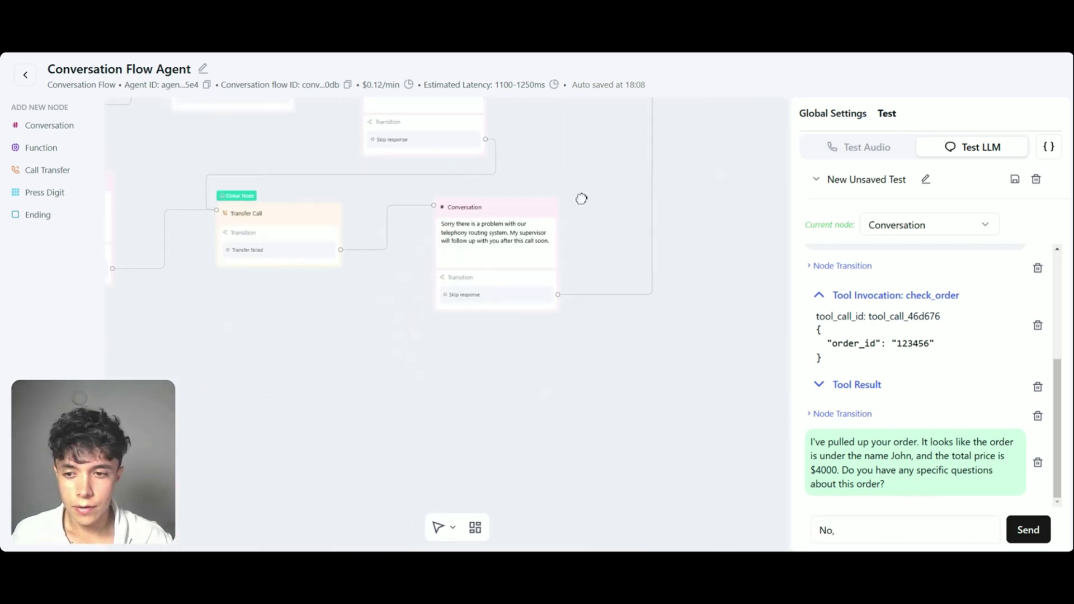
pyautogui.hscroll(-4, 315, 389)
pyautogui.scroll(1, 315, 389)
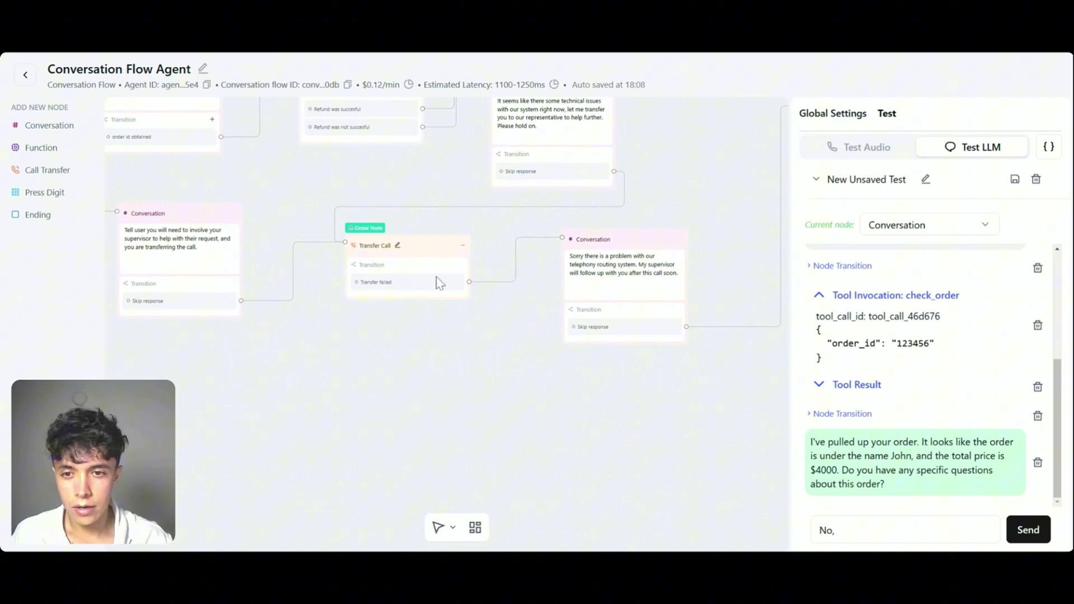
# Review the Transfer Call and order-summary node settings, then return to the Test LLM chat
pyautogui.click(414, 245)
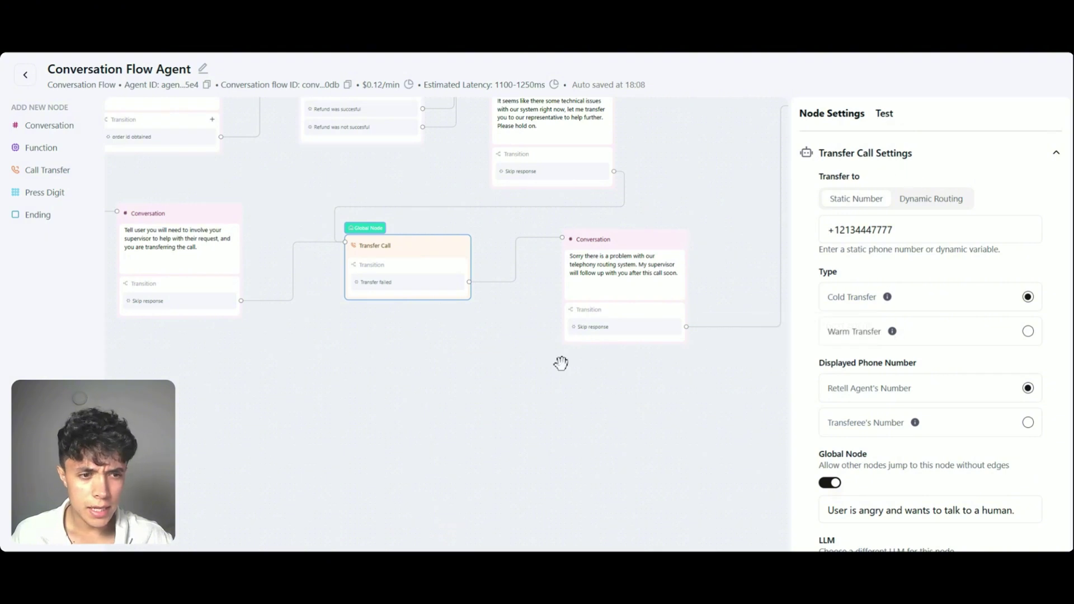
pyautogui.click(461, 454)
pyautogui.scroll(5, 552, 321)
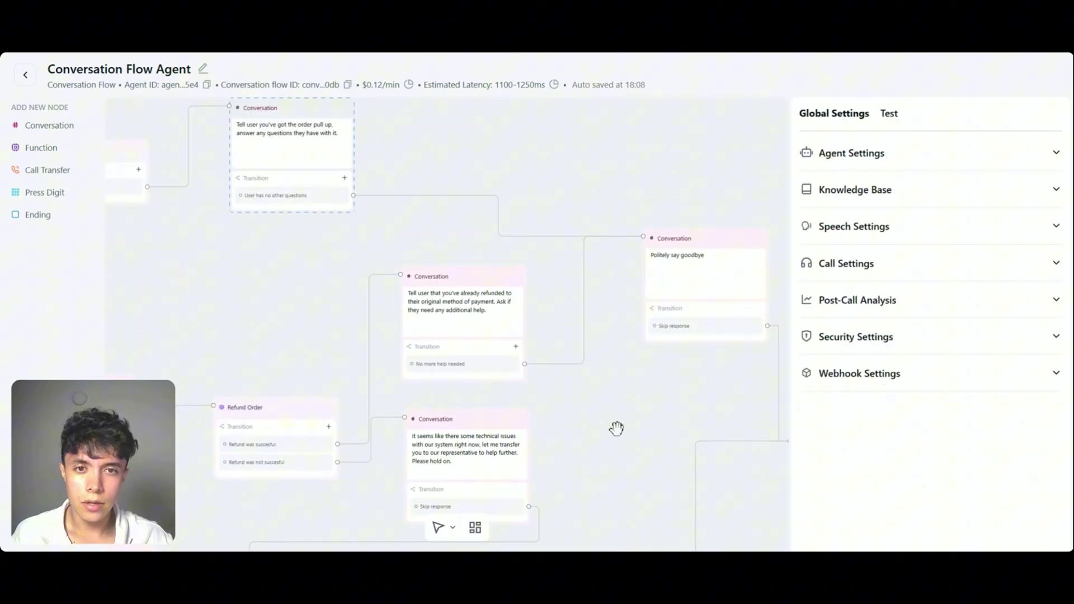
pyautogui.click(355, 242)
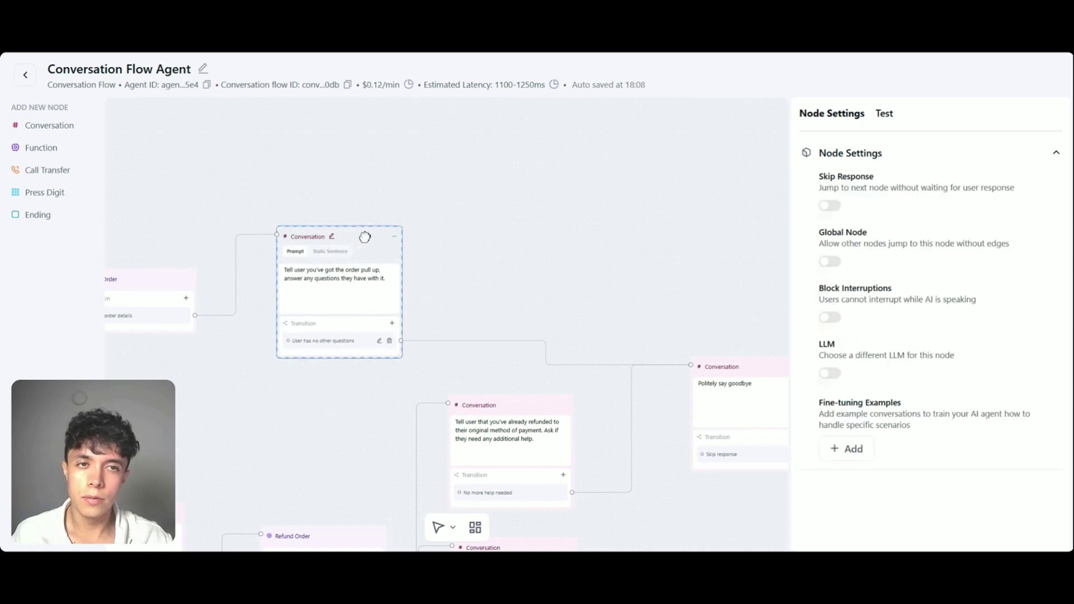
pyautogui.click(883, 113)
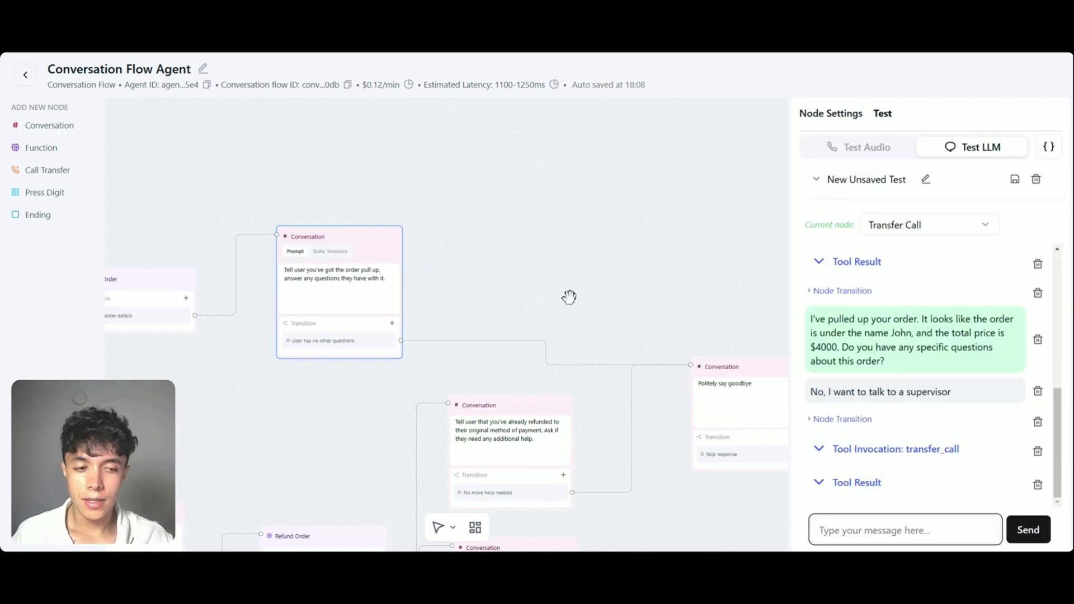
pyautogui.scroll(-5, 568, 297)
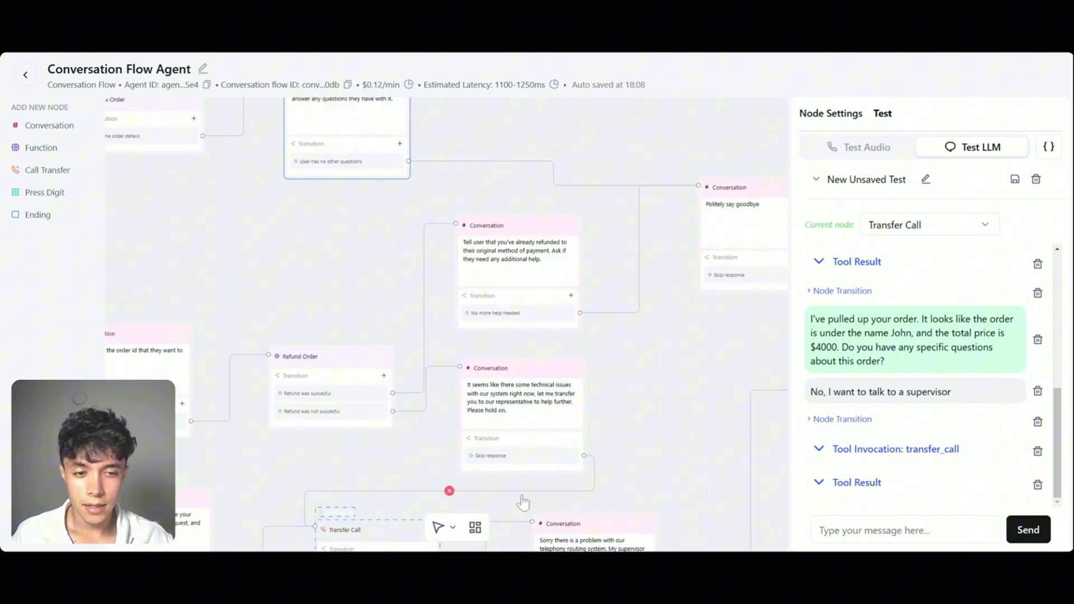
pyautogui.moveTo(809, 408)
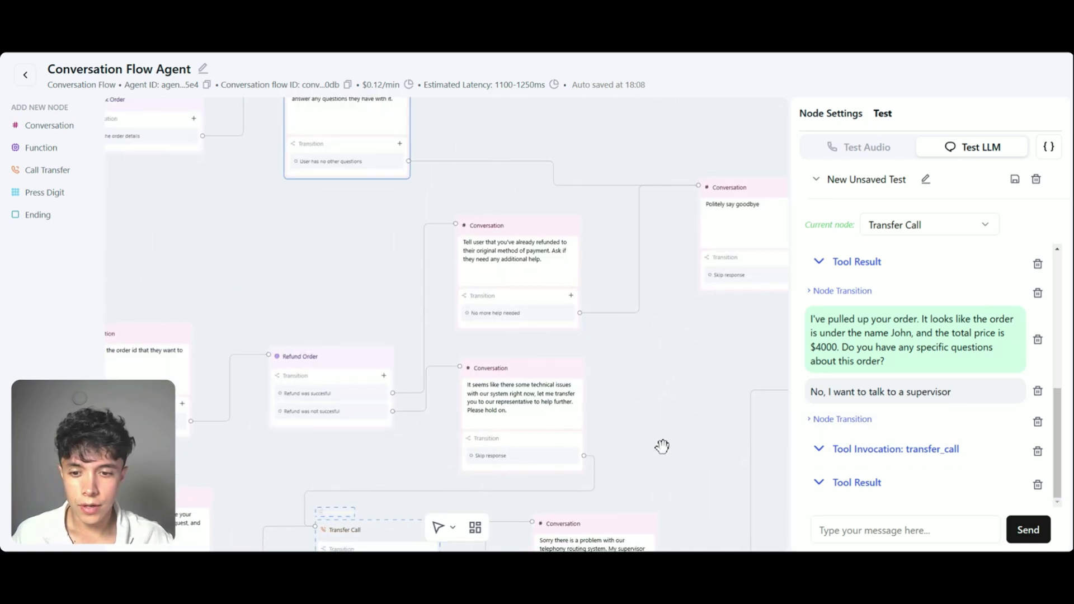
pyautogui.scroll(-4, 509, 469)
pyautogui.hscroll(-3, 463, 469)
pyautogui.scroll(5, 434, 408)
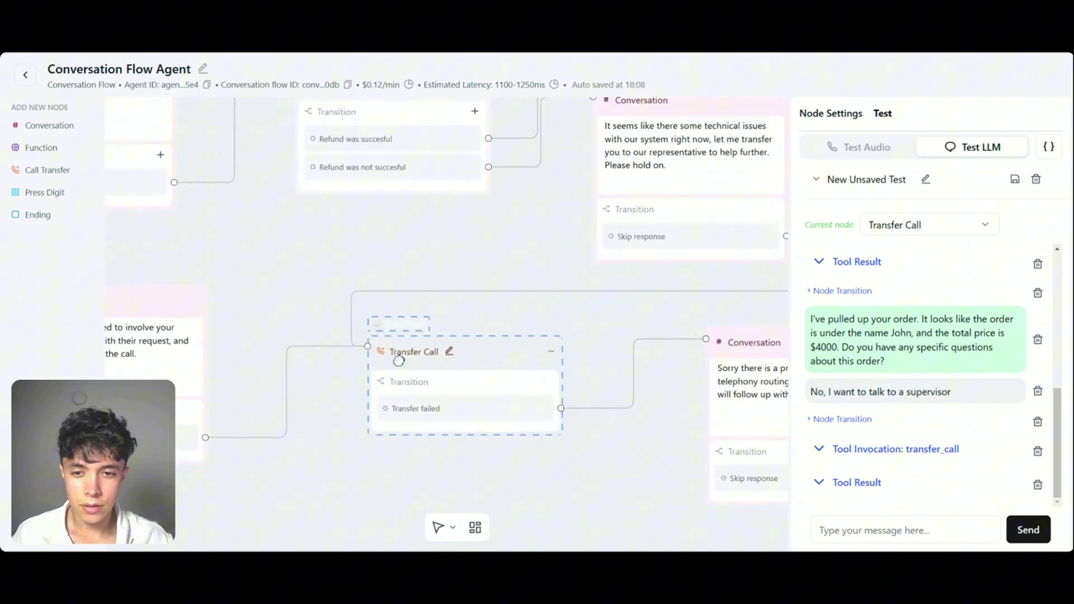
# Check the transfer_call result and the Conversation-to-Transfer Call node transition in the log
pyautogui.click(862, 482)
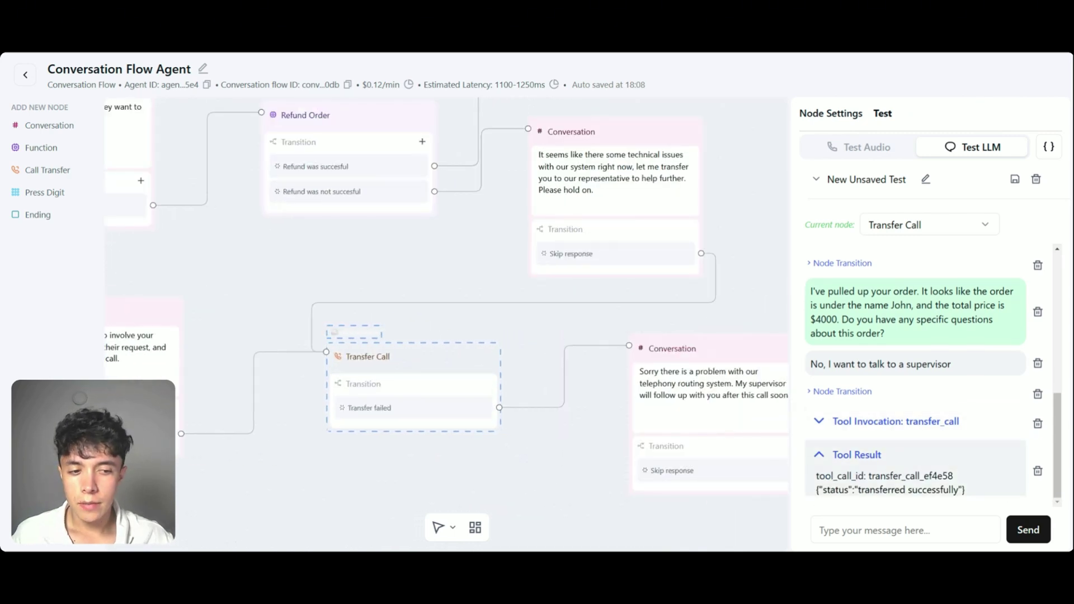
pyautogui.click(819, 456)
pyautogui.click(817, 418)
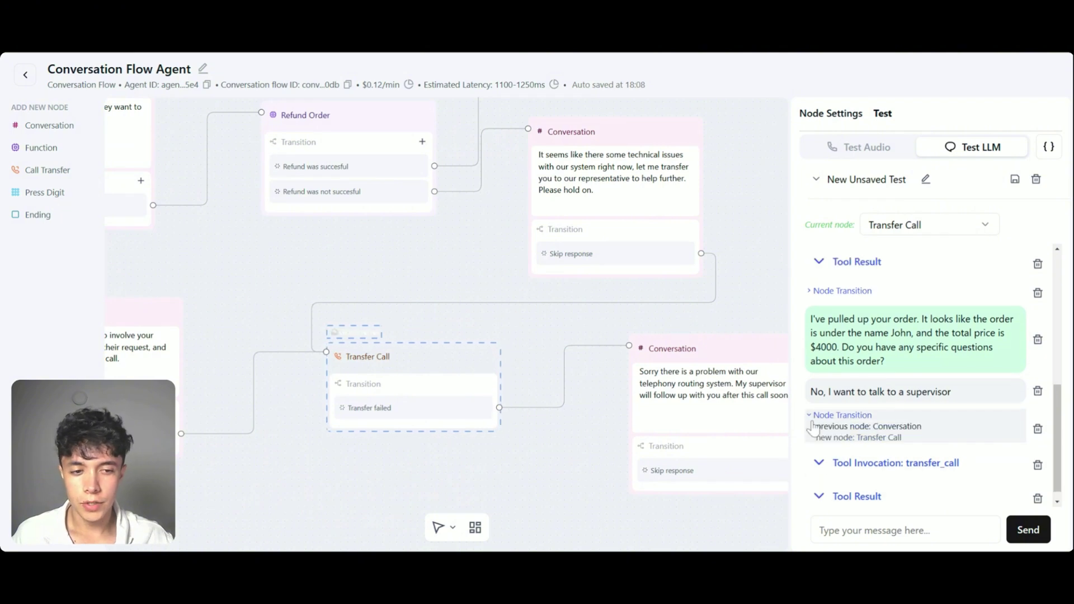
pyautogui.click(823, 463)
pyautogui.click(823, 463)
# Pan and zoom the canvas to survey the flow from Begin through Check Order and goodbye
pyautogui.moveTo(523, 299); pyautogui.dragTo(476, 353)
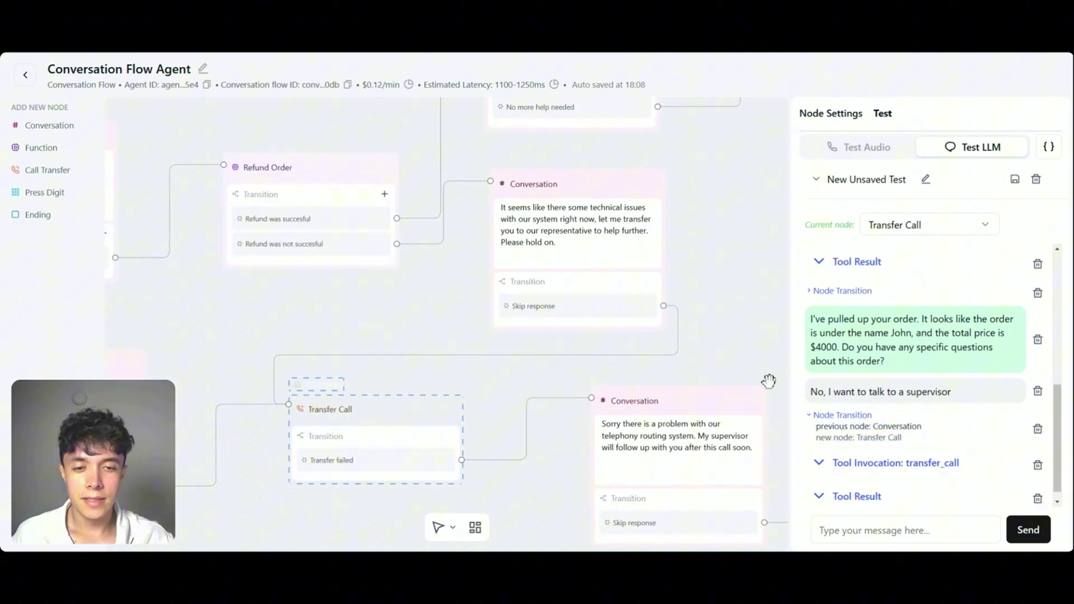
pyautogui.scroll(-2, 700, 312)
pyautogui.scroll(-3, 412, 185)
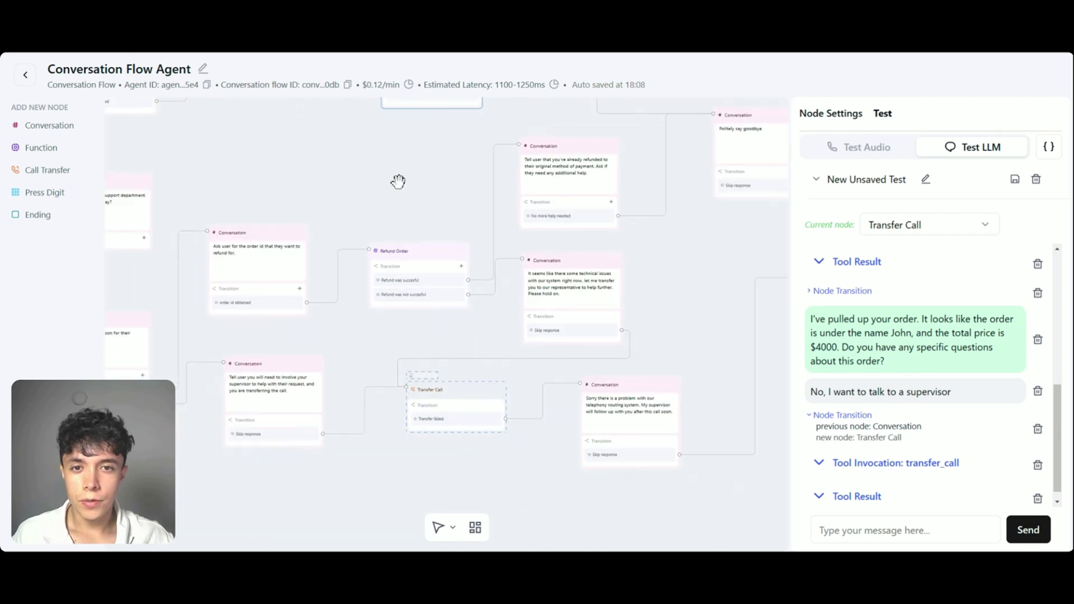
pyautogui.moveTo(398, 180); pyautogui.dragTo(391, 239)
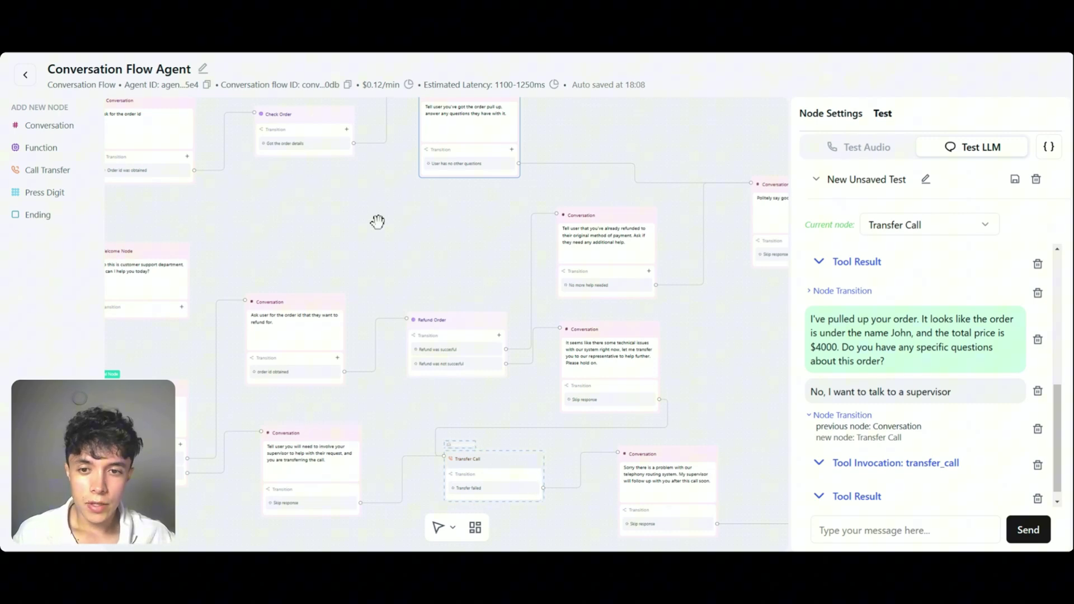
pyautogui.scroll(2, 384, 288)
pyautogui.moveTo(383, 288); pyautogui.dragTo(532, 235)
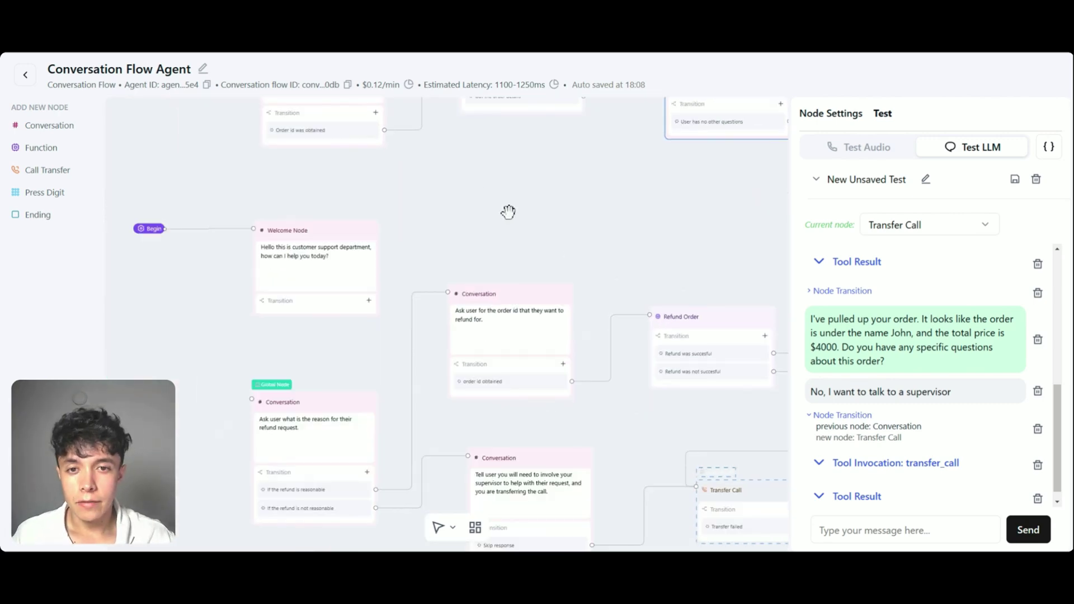
pyautogui.scroll(3, 505, 215)
pyautogui.scroll(-3, 505, 215)
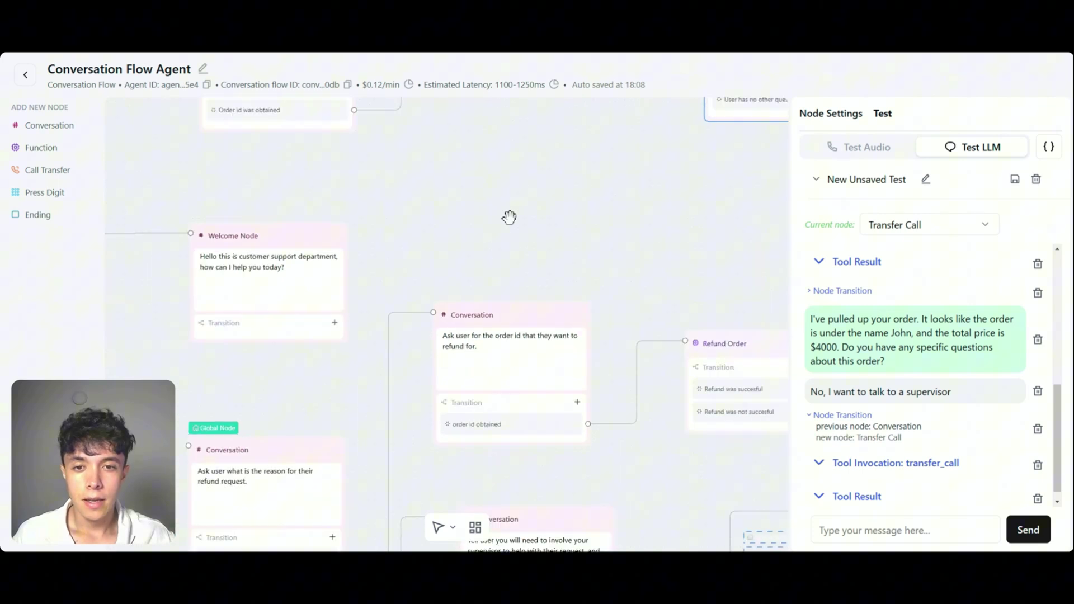
pyautogui.scroll(2, 507, 210)
pyautogui.moveTo(507, 211); pyautogui.dragTo(378, 307)
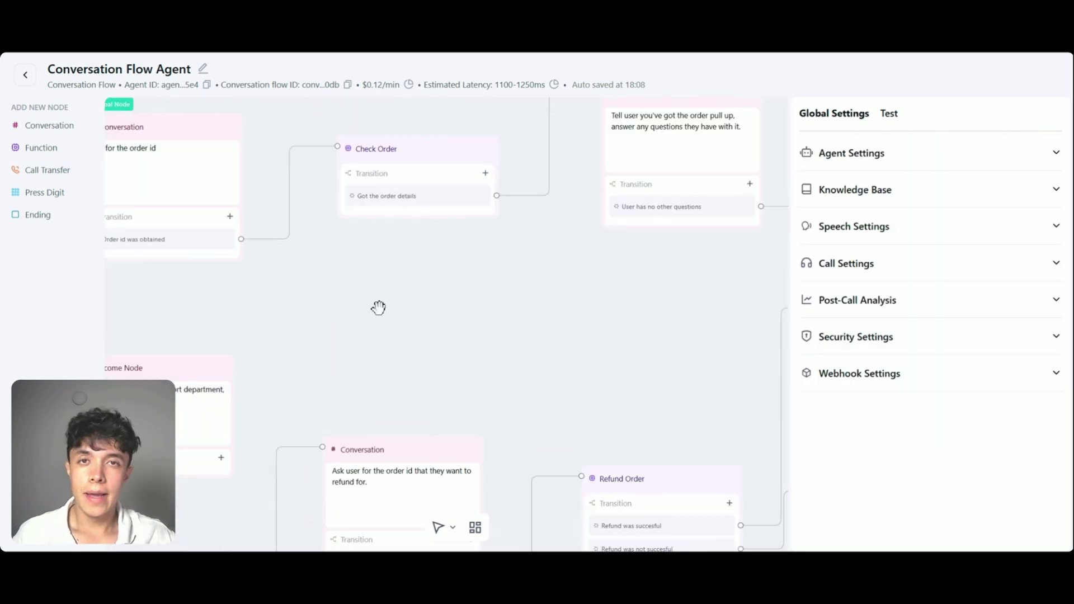
pyautogui.scroll(-2, 508, 302)
pyautogui.moveTo(575, 312); pyautogui.dragTo(434, 266)
pyautogui.moveTo(364, 263); pyautogui.dragTo(522, 322)
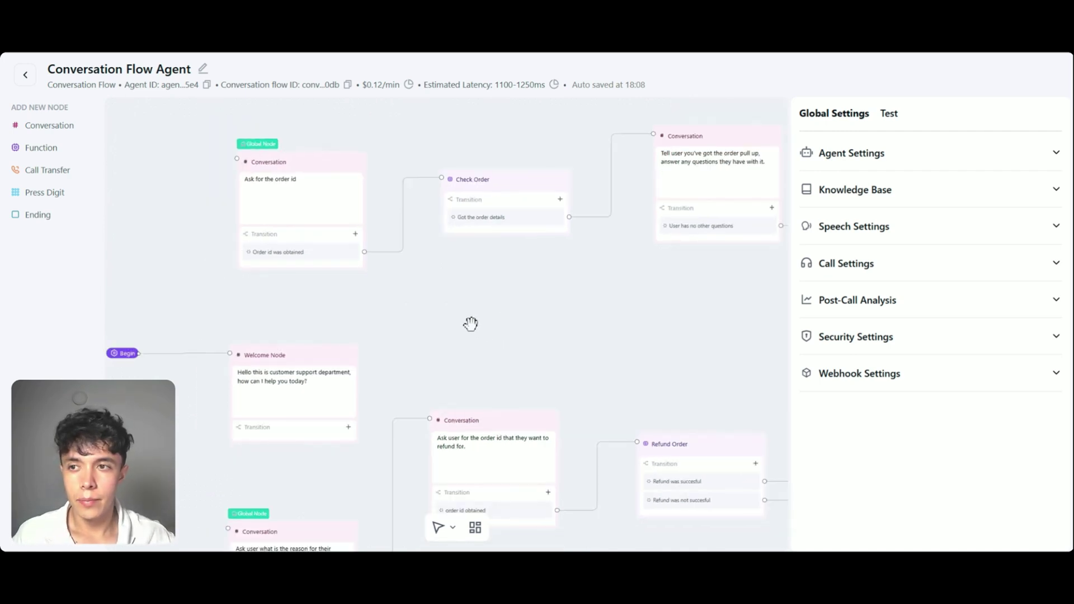
pyautogui.scroll(-1, 587, 346)
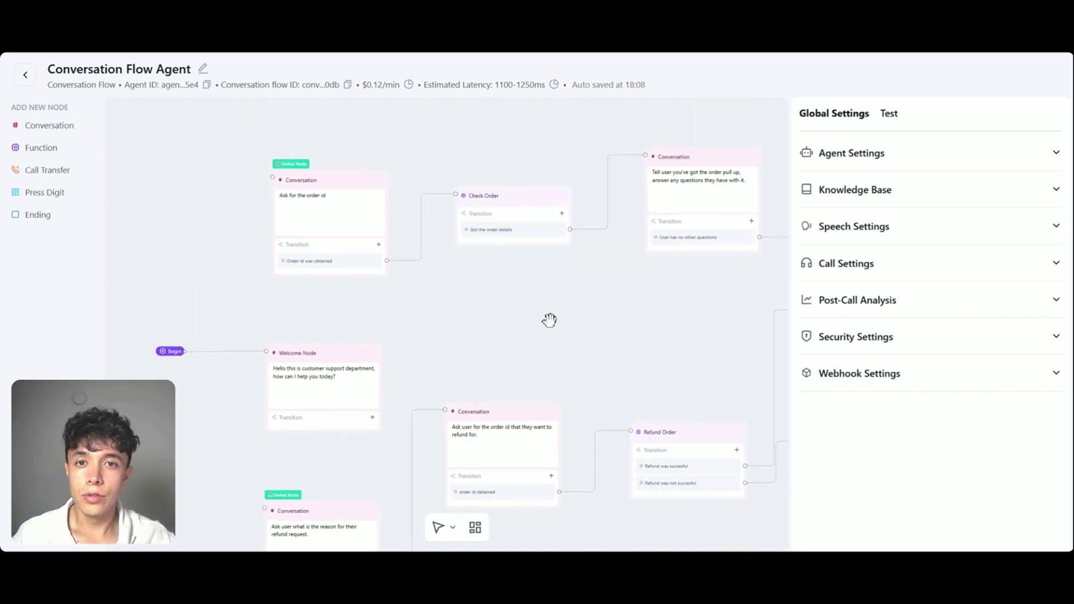
pyautogui.hscroll(5, 541, 335)
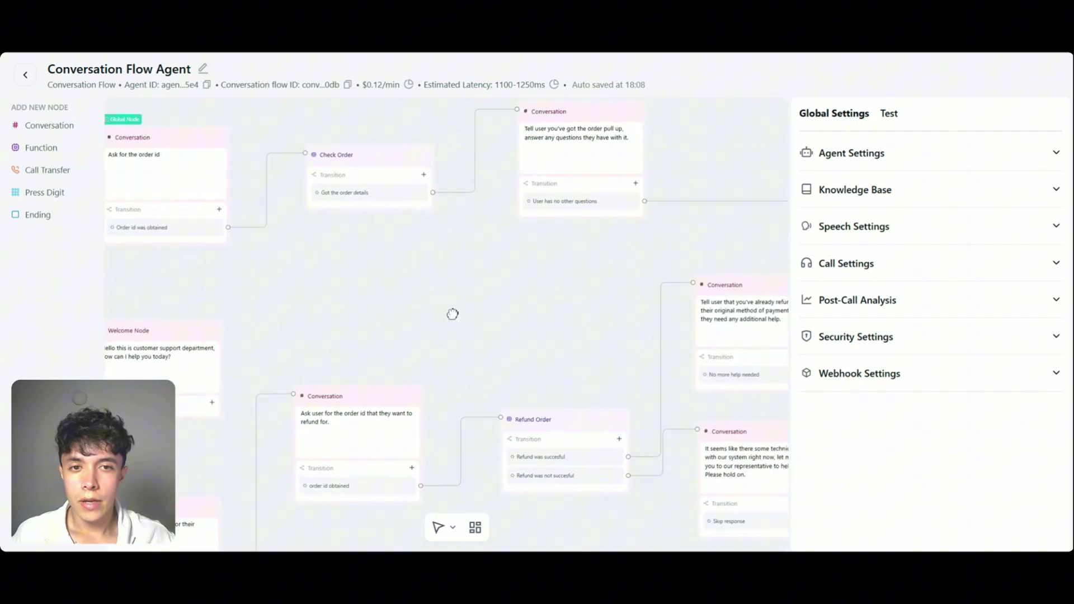
pyautogui.hscroll(3, 457, 313)
pyautogui.scroll(-2, 459, 272)
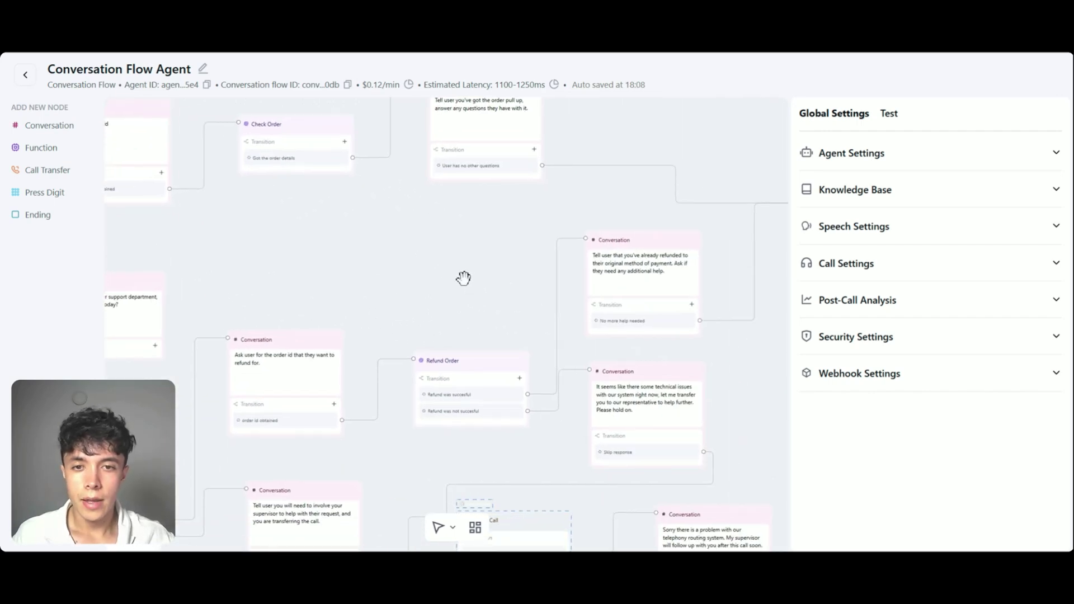
pyautogui.scroll(1, 462, 274)
pyautogui.scroll(-1, 504, 292)
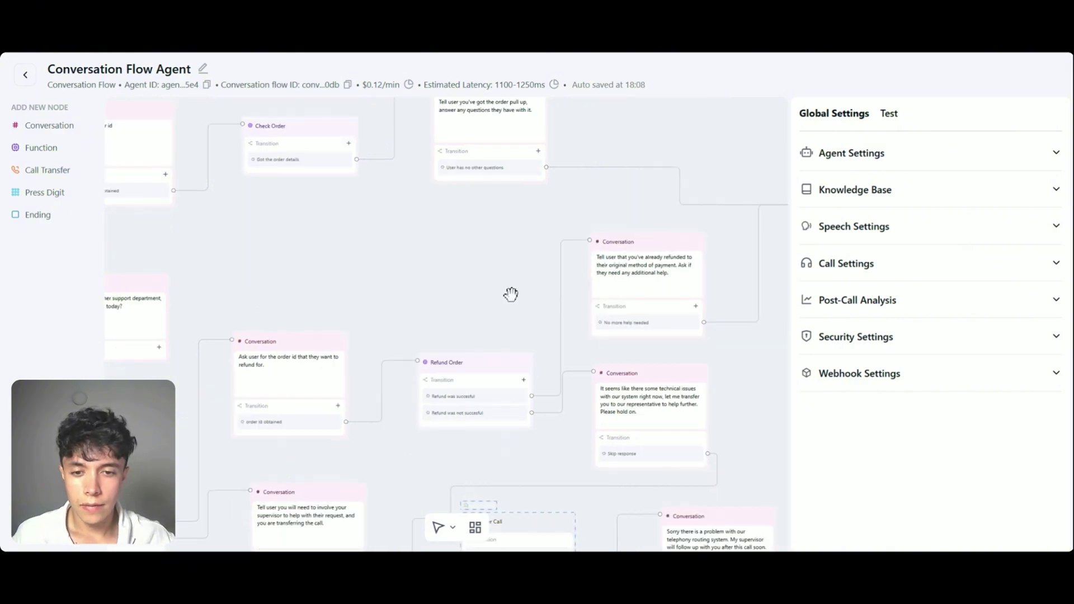